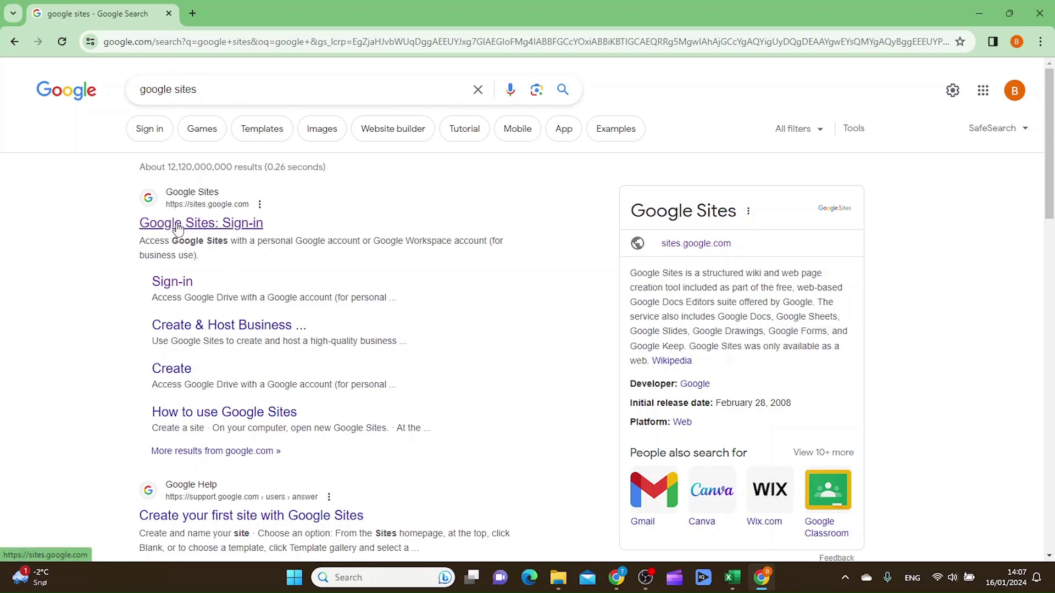
# Step: Open Google Sites and create a new site from the Photo Portfolio template in the template gallery
pyautogui.click(702, 246)
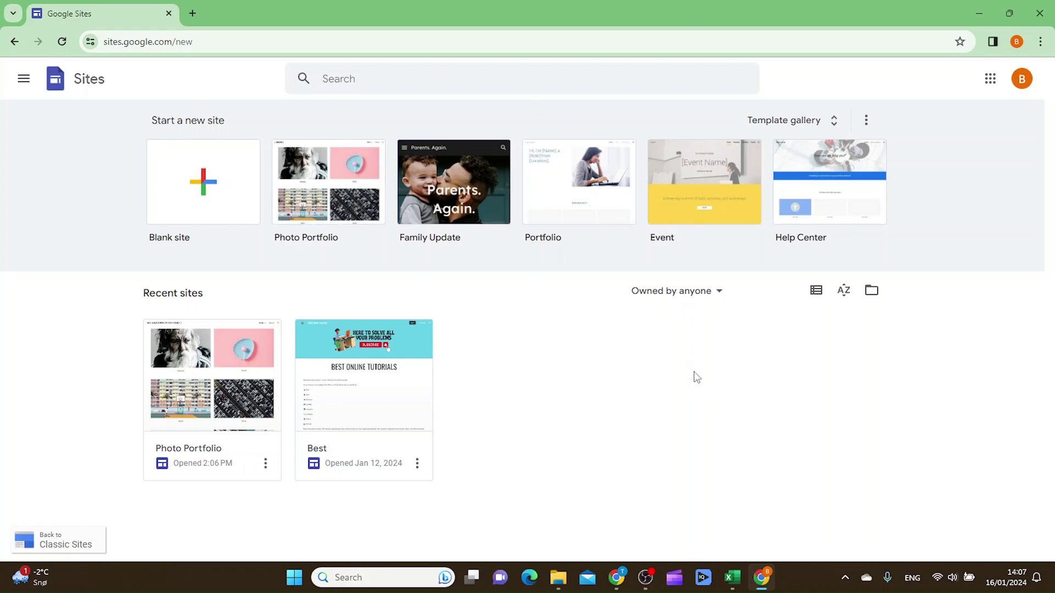
pyautogui.click(784, 121)
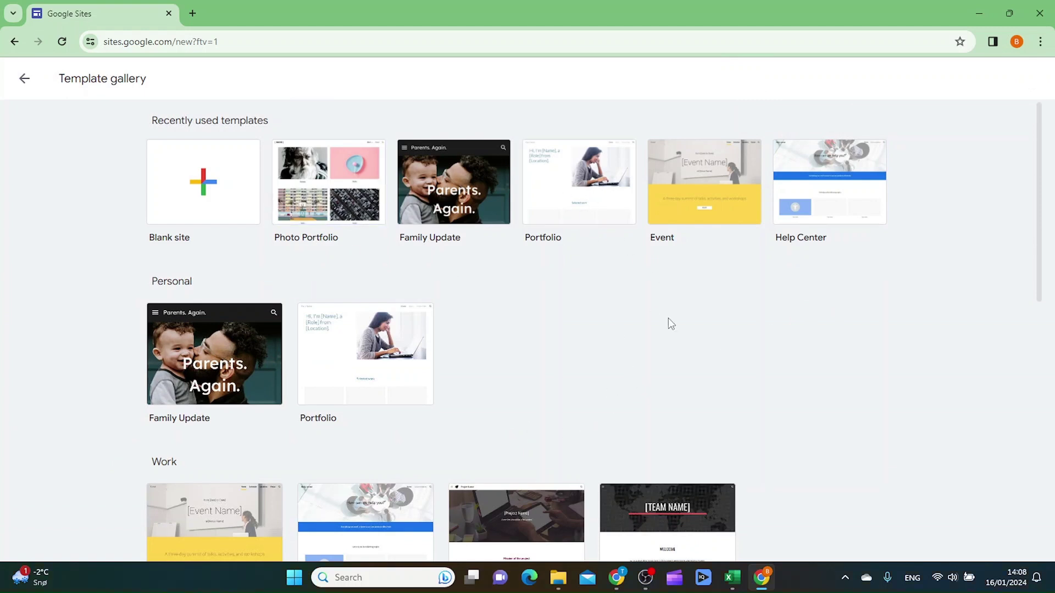
pyautogui.scroll(-7, 672, 325)
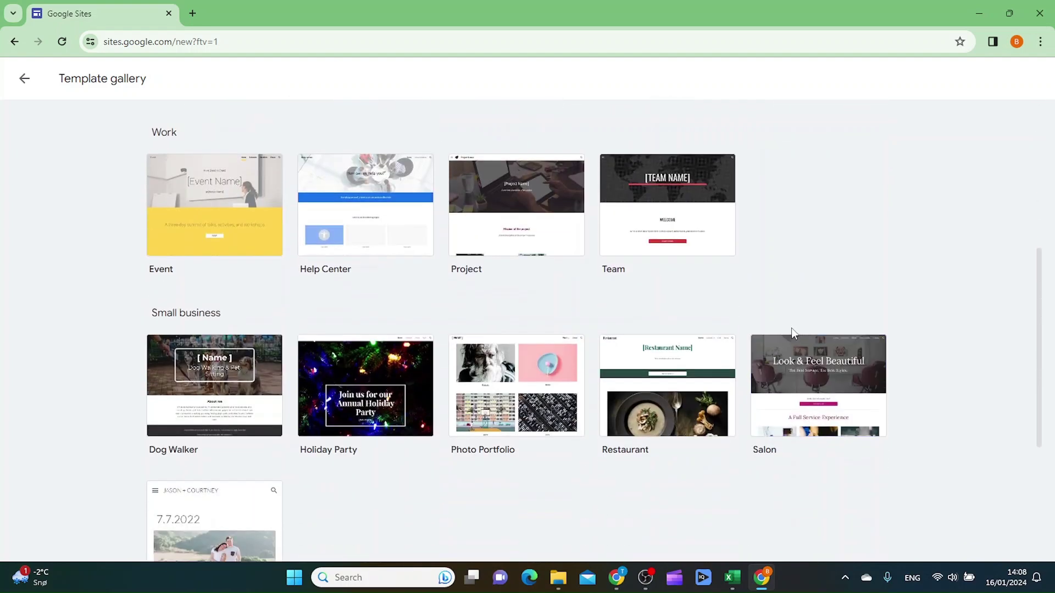
pyautogui.scroll(-3, 812, 418)
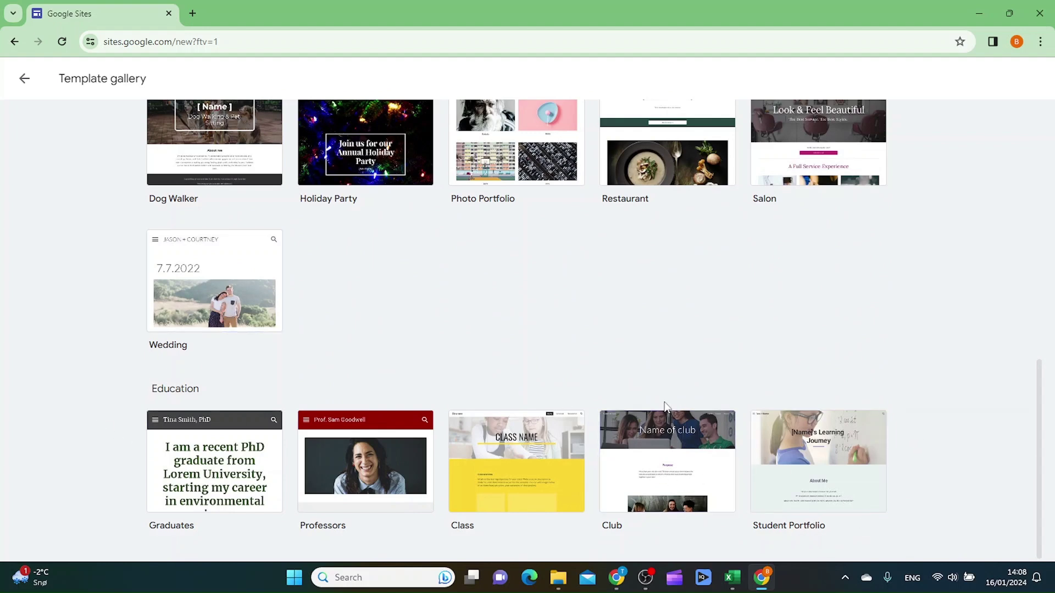
pyautogui.scroll(10, 679, 400)
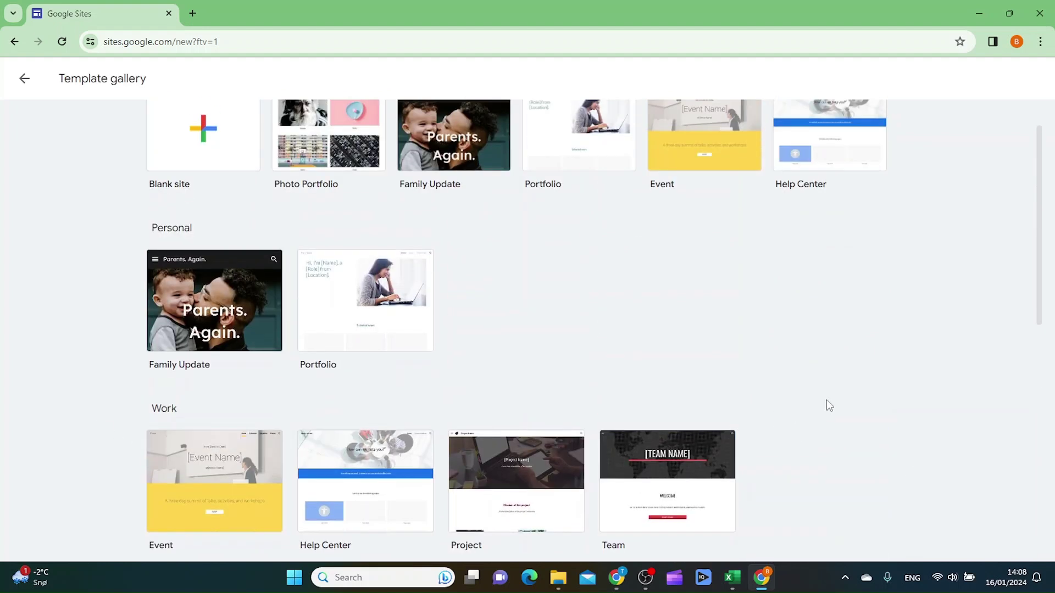
pyautogui.scroll(1, 829, 405)
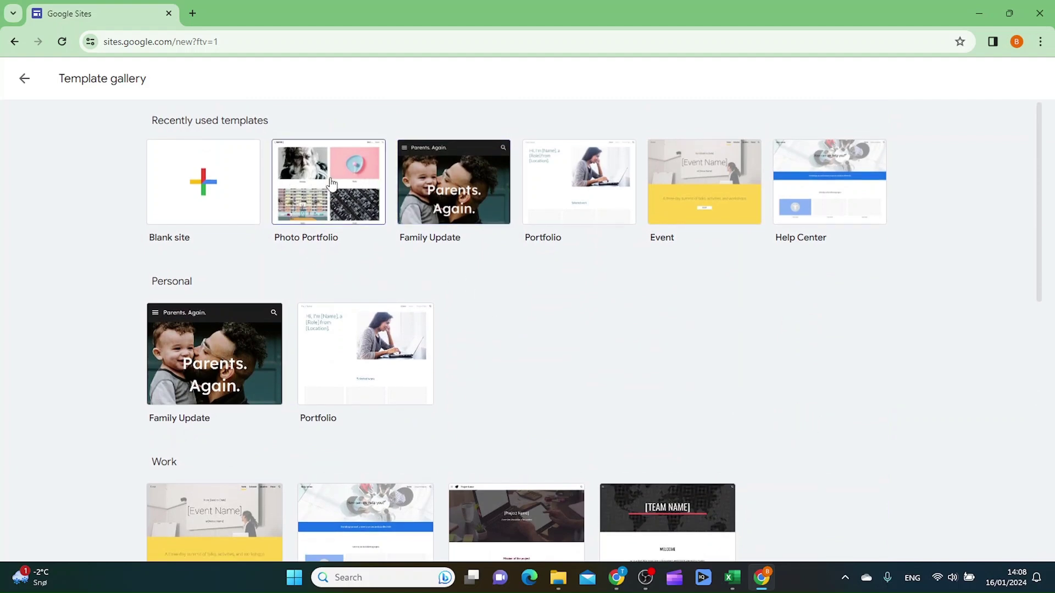
pyautogui.click(313, 185)
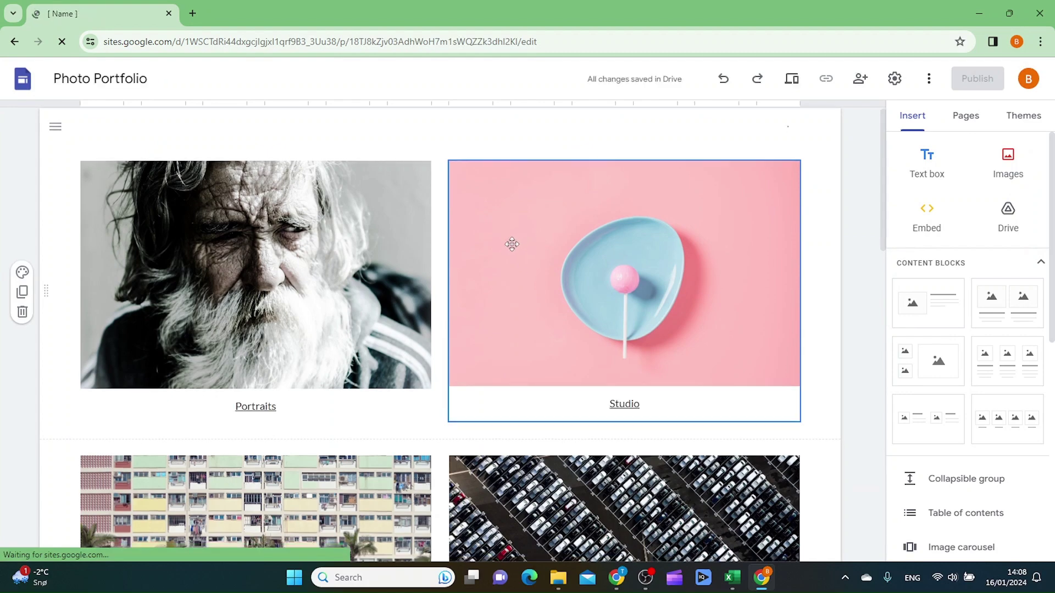
# Step: Publish the site to the web with the address bestonlinetutorialsportfolio
pyautogui.scroll(-7, 443, 263)
pyautogui.scroll(-11, 362, 362)
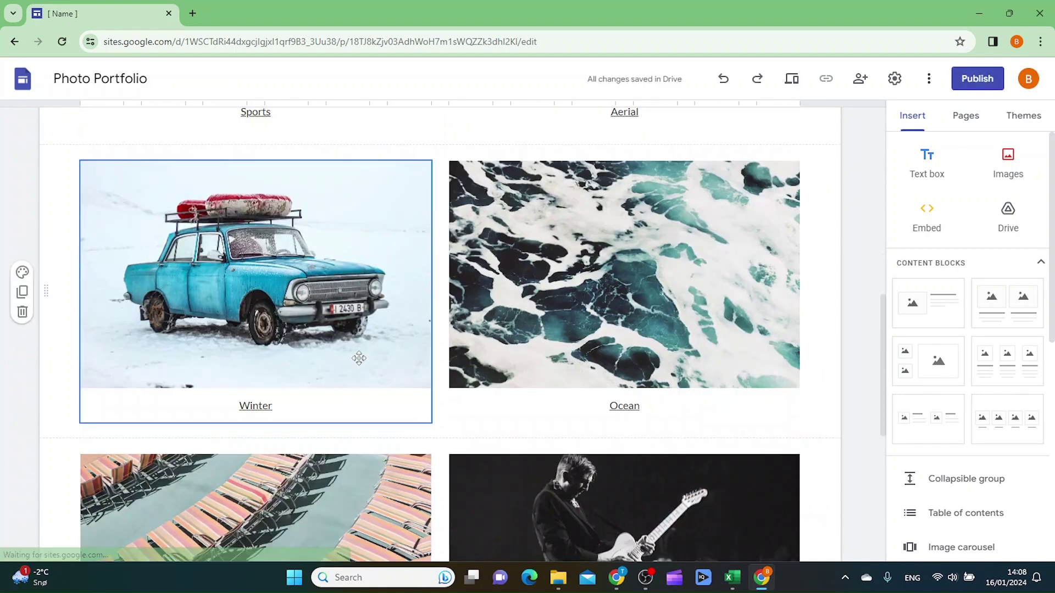
pyautogui.scroll(18, 361, 365)
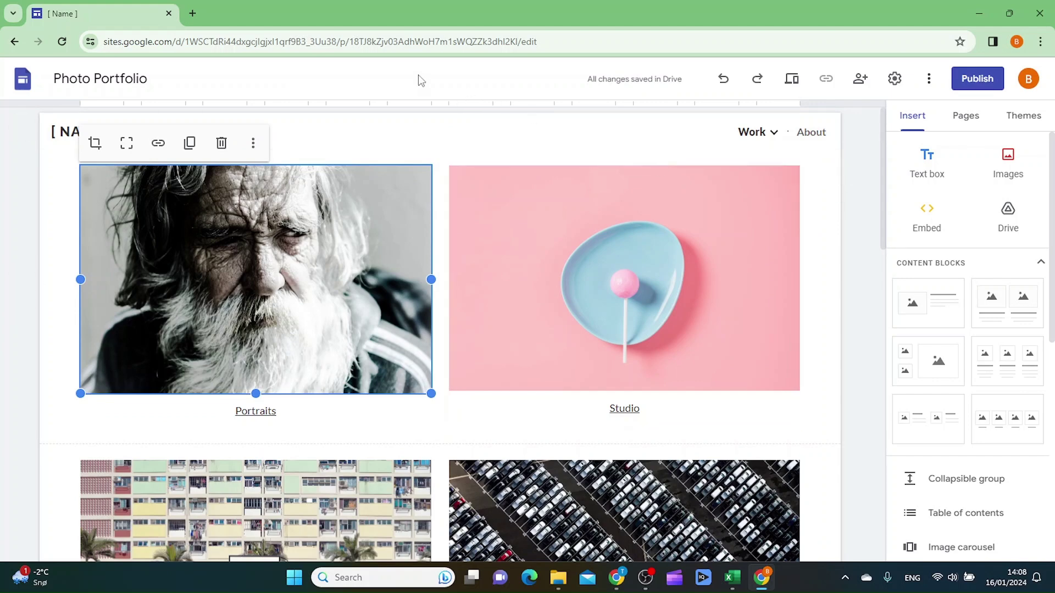
pyautogui.click(978, 85)
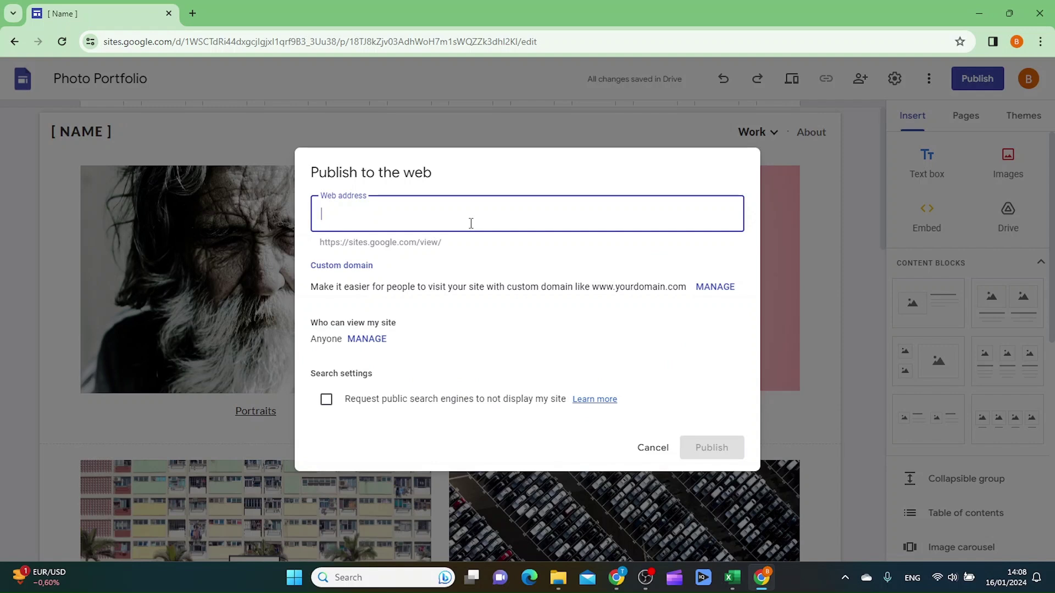
pyautogui.write('bestonlinetutorials')
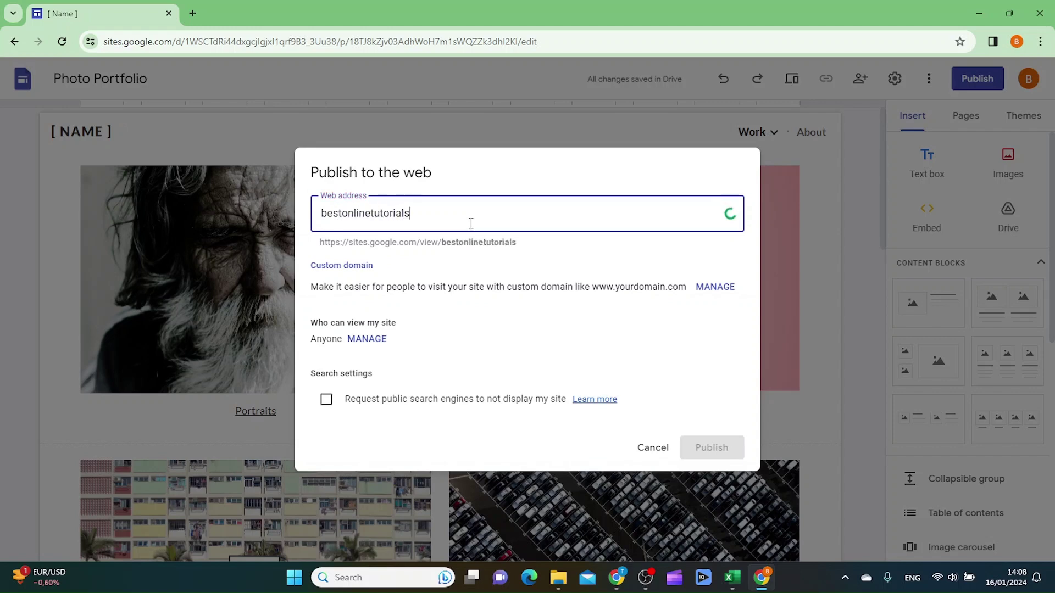
pyautogui.write('portfolio')
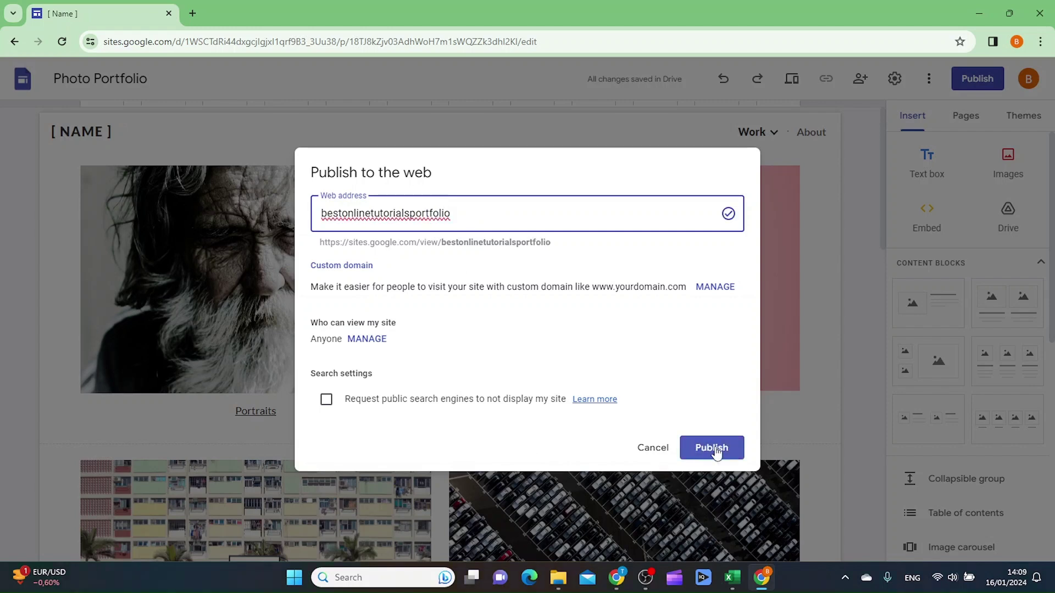
pyautogui.click(714, 449)
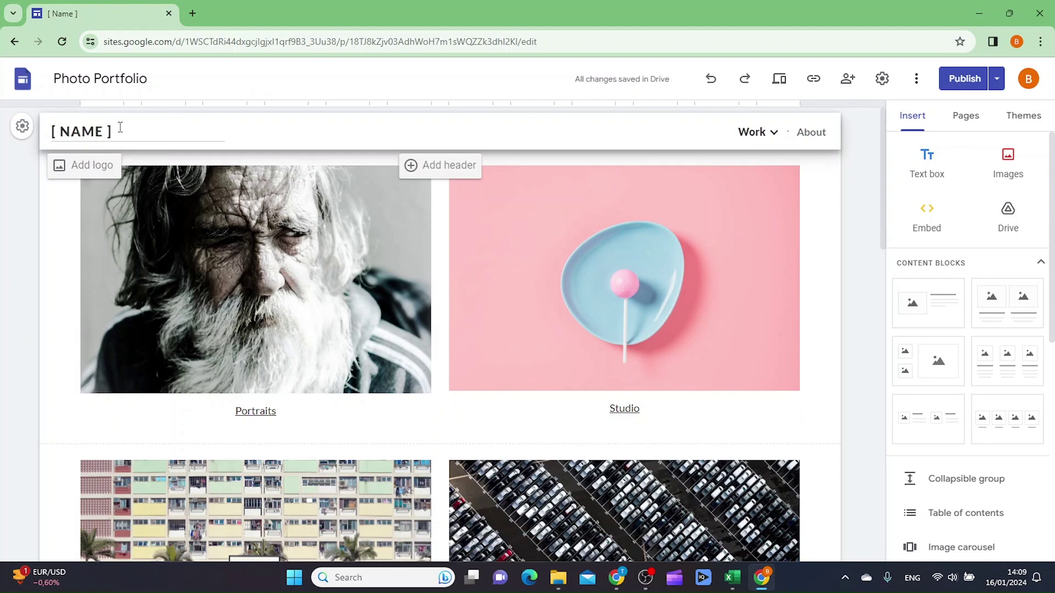
# Step: Replace the placeholder name in the site header with "MY AWESOME PORTFOLIO"
pyautogui.click(162, 130)
pyautogui.press('BackSpace')
pyautogui.press('BackSpace')
pyautogui.press('BackSpace')
pyautogui.press('BackSpace')
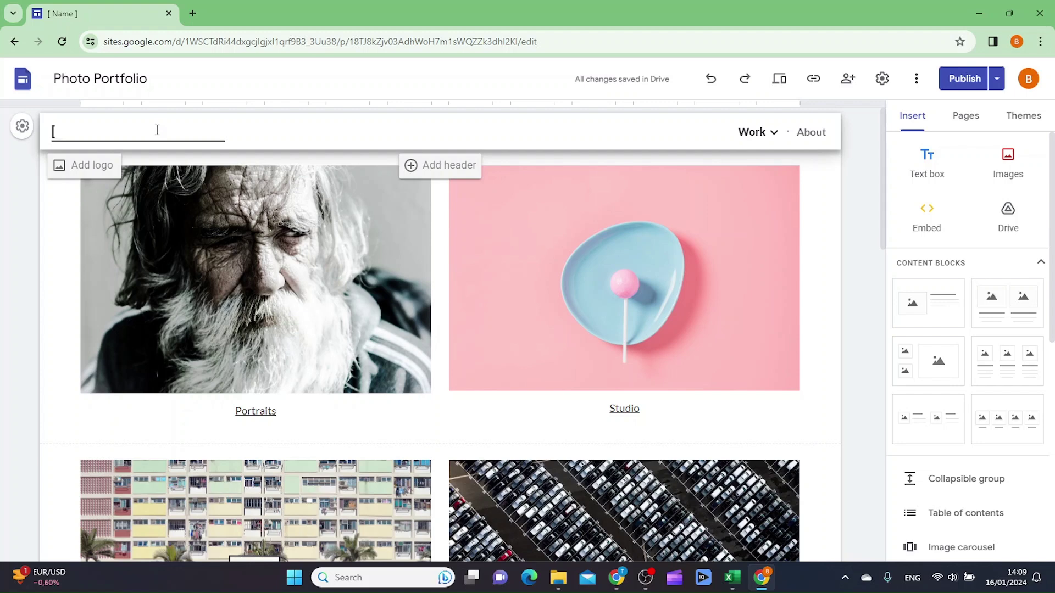
pyautogui.write('MY AWESOME ')
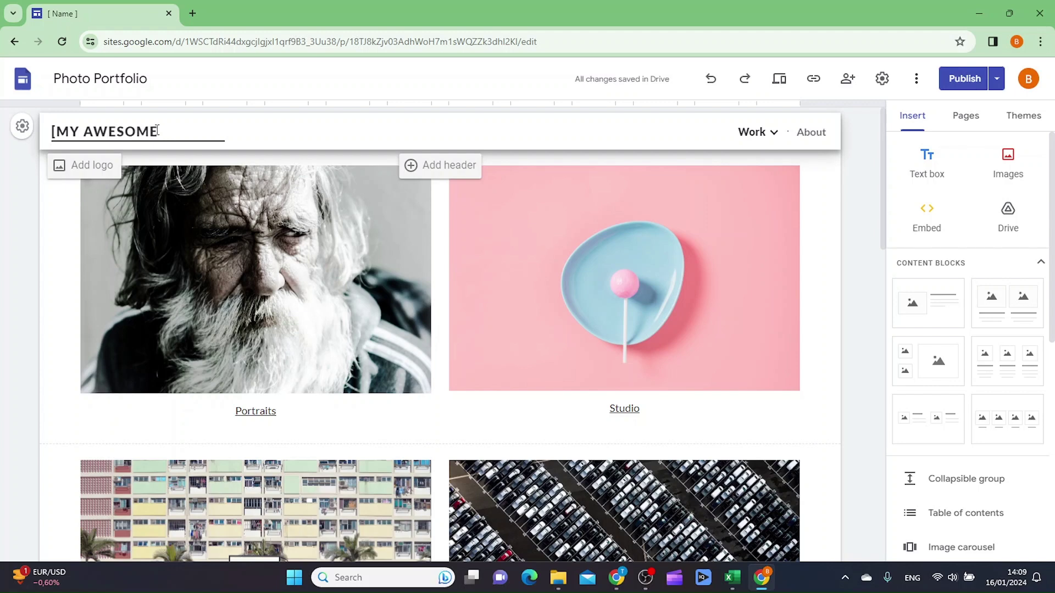
pyautogui.write('PORTFOLIO')
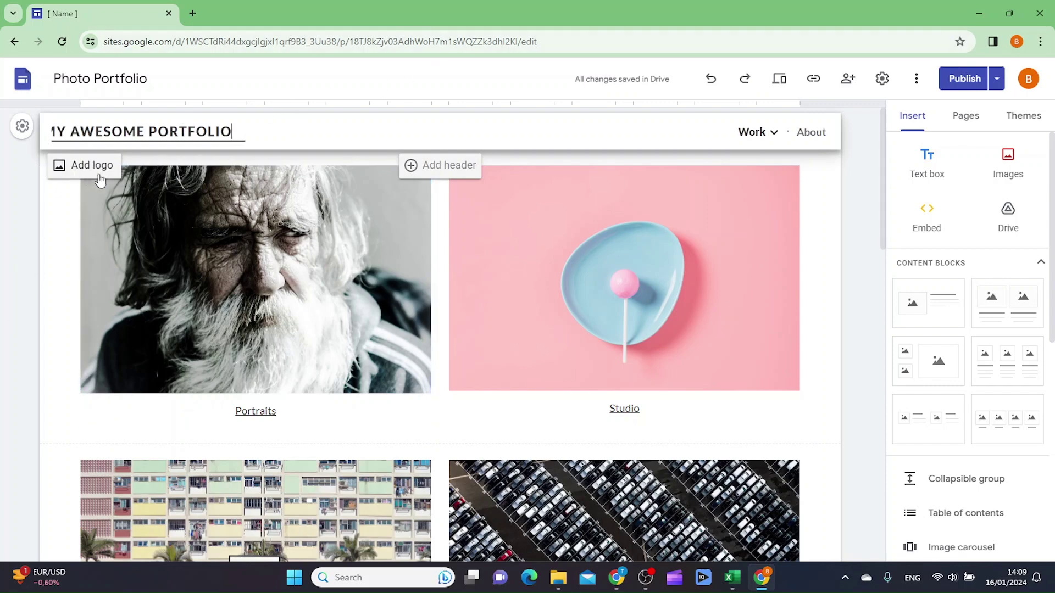
pyautogui.click(82, 167)
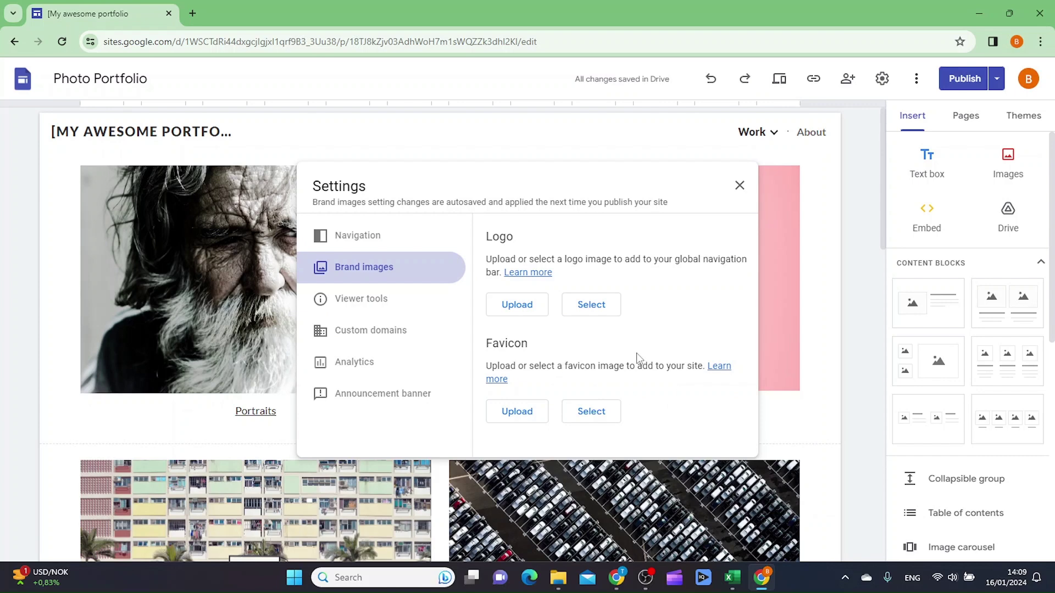
pyautogui.click(529, 308)
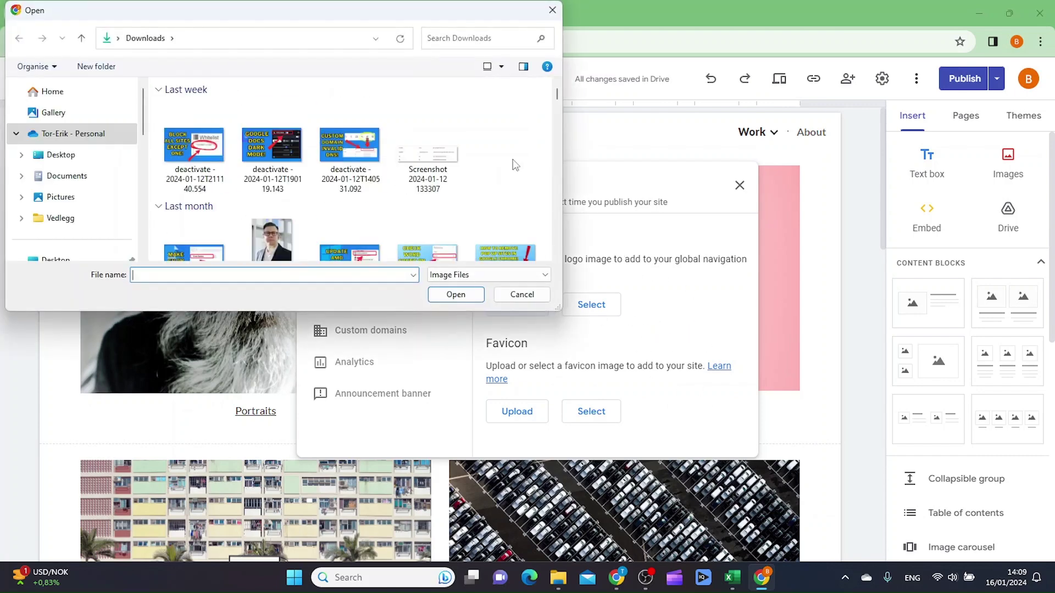
pyautogui.scroll(-1, 368, 149)
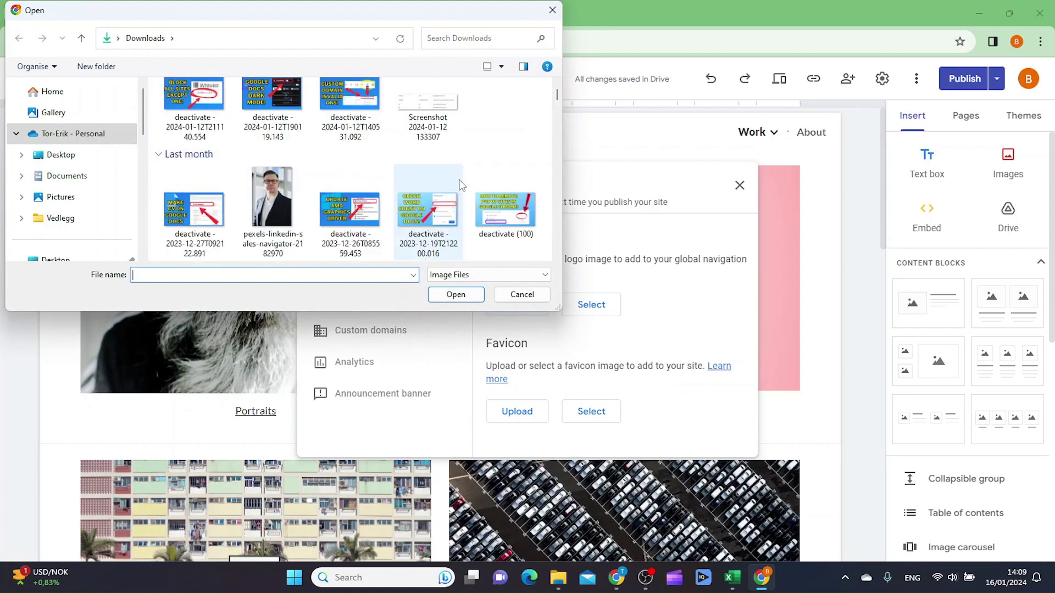
pyautogui.click(533, 297)
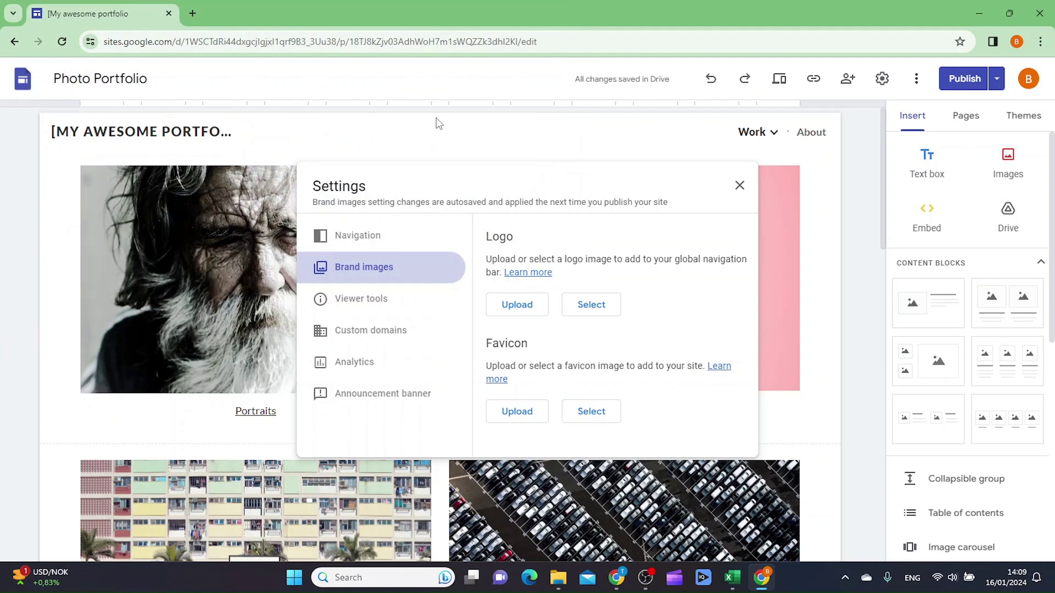
pyautogui.click(67, 134)
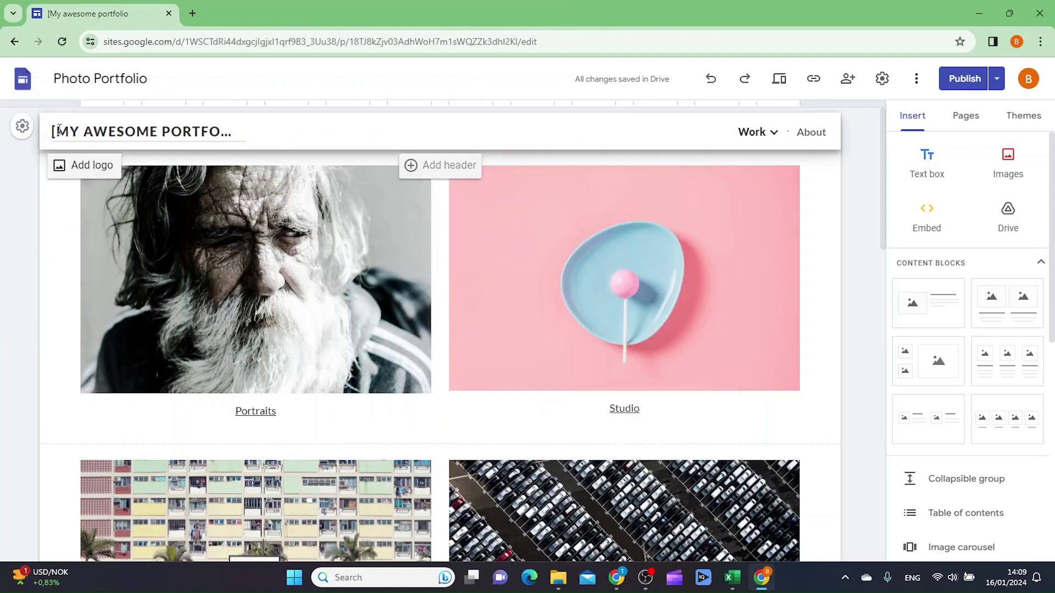
# Step: Remove the leftover opening bracket from the start of the site name in the header
pyautogui.click(59, 130)
pyautogui.press('BackSpace')
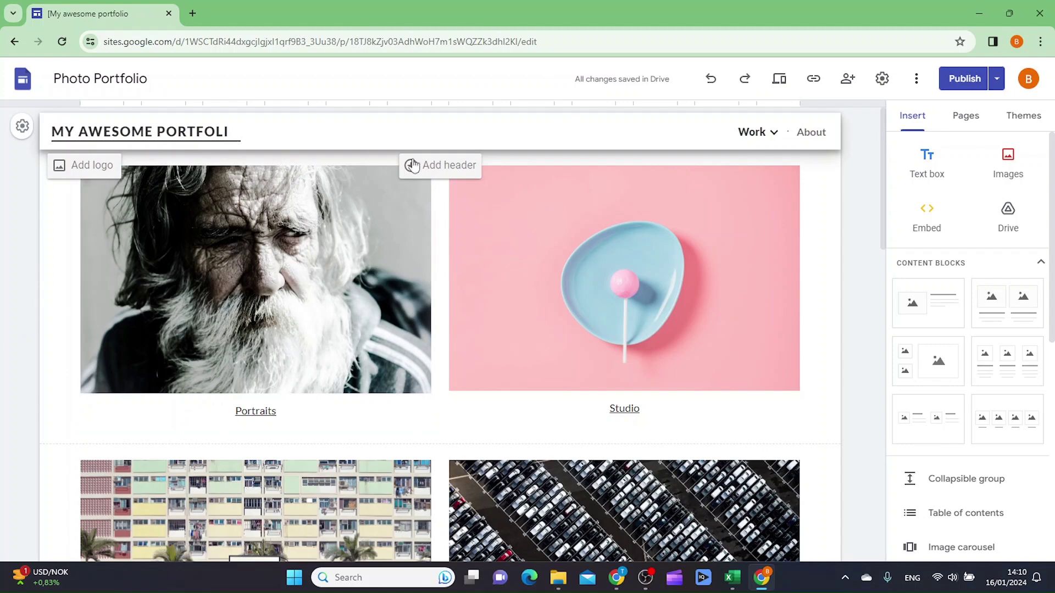
pyautogui.click(861, 213)
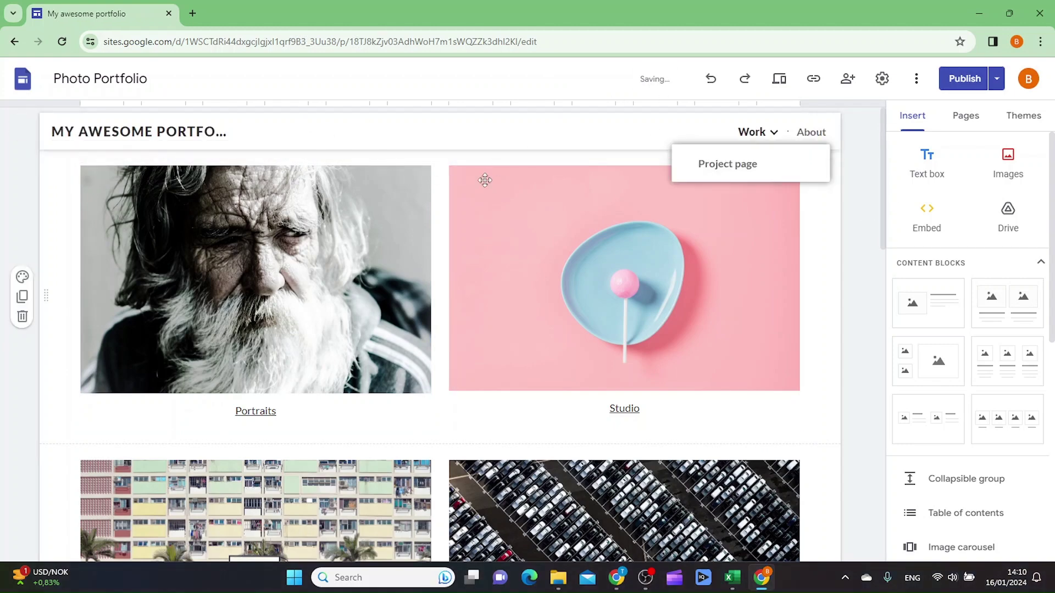
pyautogui.scroll(-1, 556, 226)
pyautogui.scroll(-15, 556, 226)
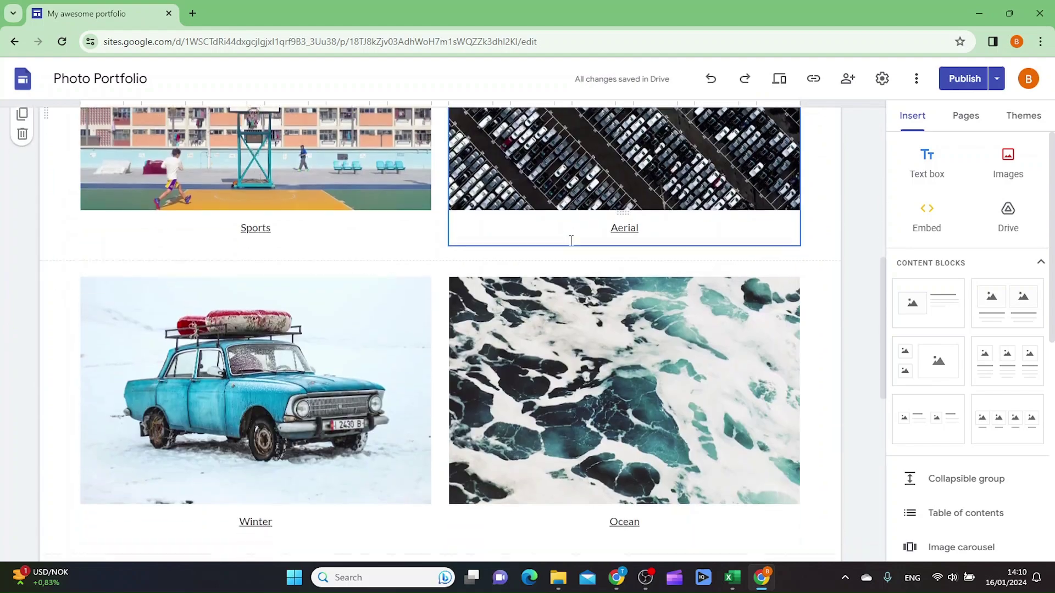
pyautogui.scroll(13, 631, 283)
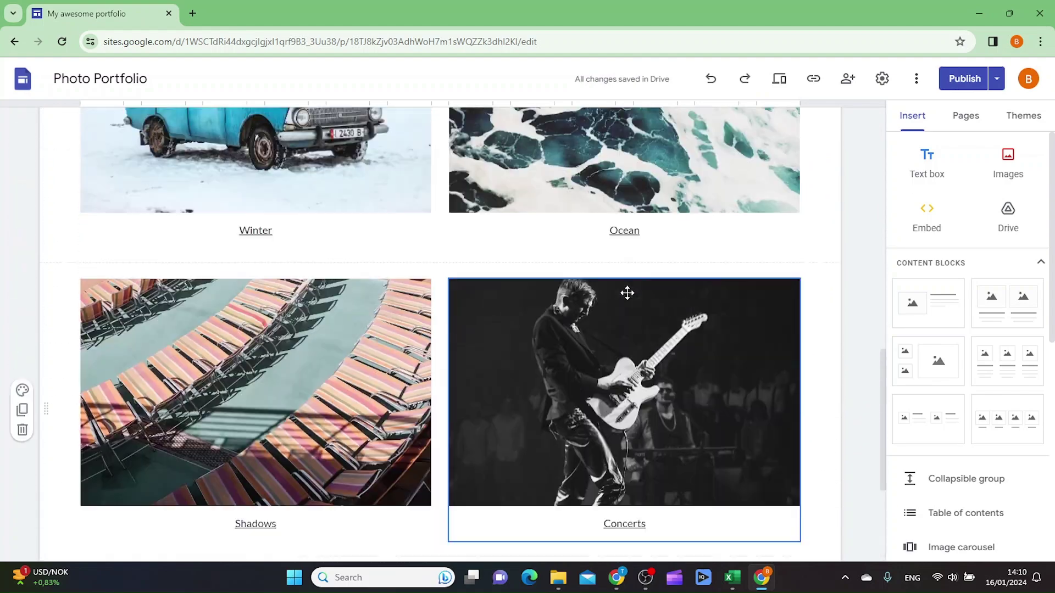
pyautogui.scroll(5, 635, 289)
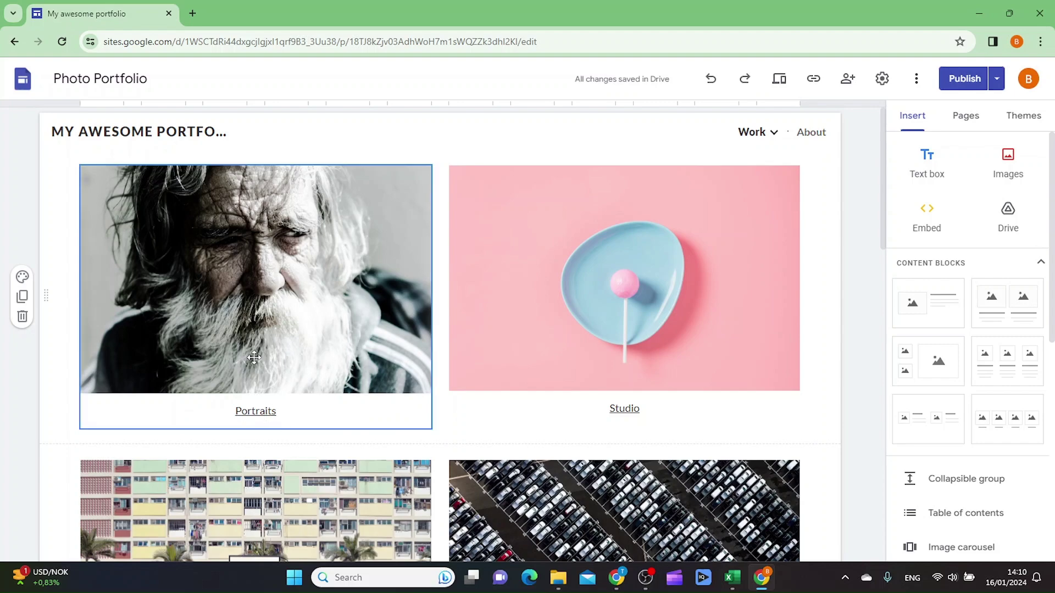
pyautogui.scroll(-7, 675, 388)
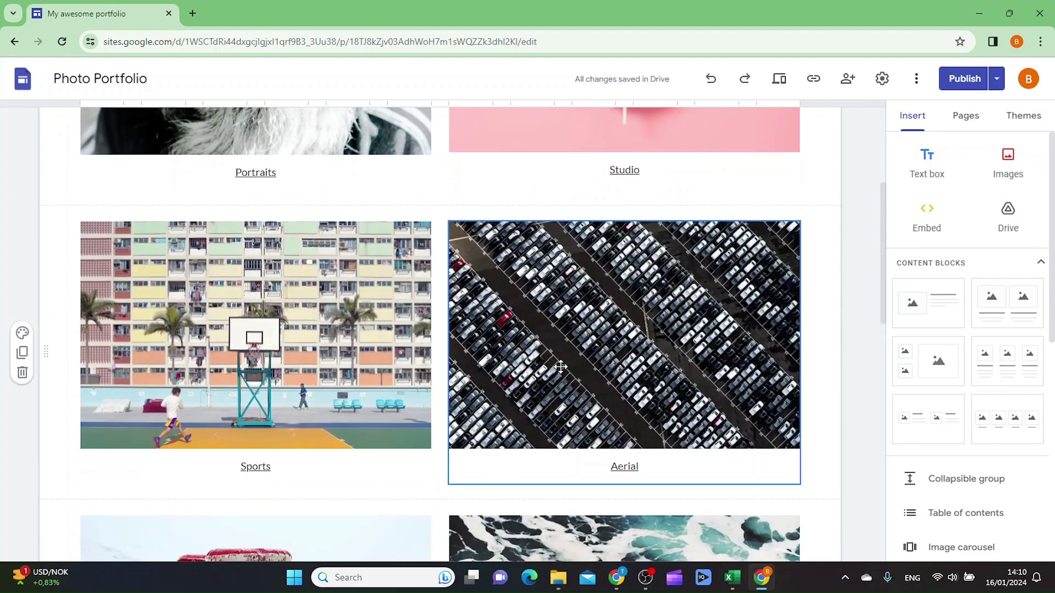
pyautogui.scroll(7, 653, 410)
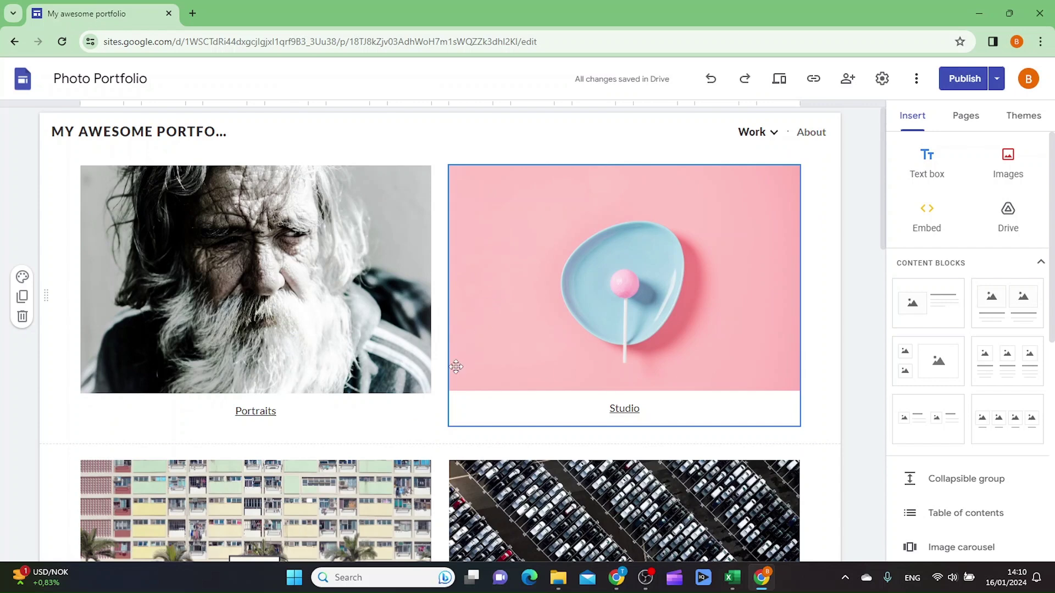
# Step: Replace the "Portraits" caption under the first photo with "Sports"
pyautogui.click(283, 410)
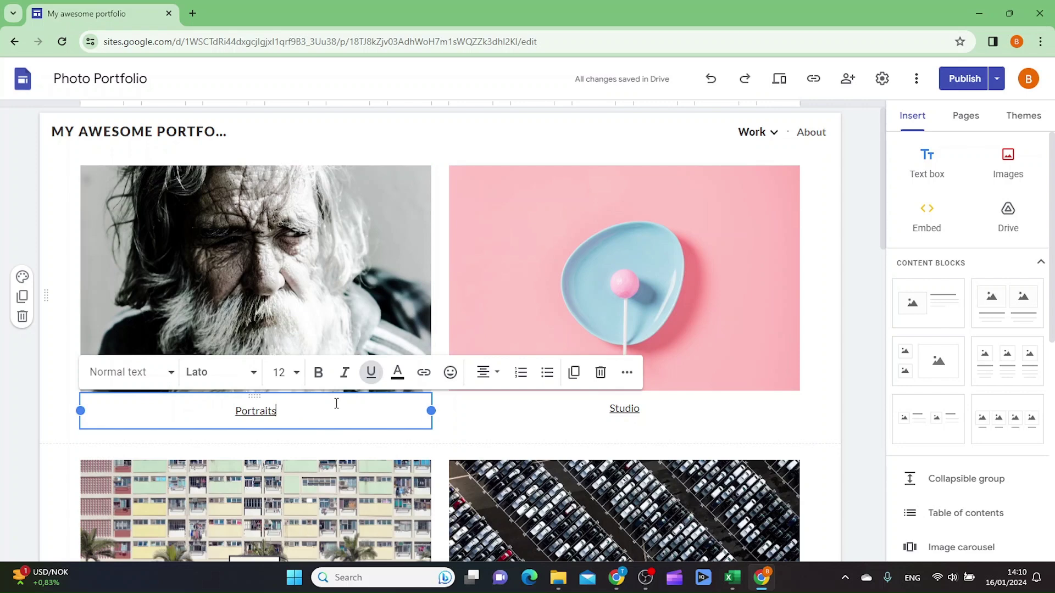
pyautogui.press('BackSpace')
pyautogui.press('BackSpace')
pyautogui.press('BackSpace')
pyautogui.press('BackSpace')
pyautogui.press('BackSpace')
pyautogui.press('BackSpace')
pyautogui.press('BackSpace')
pyautogui.press('BackSpace')
pyautogui.press('BackSpace')
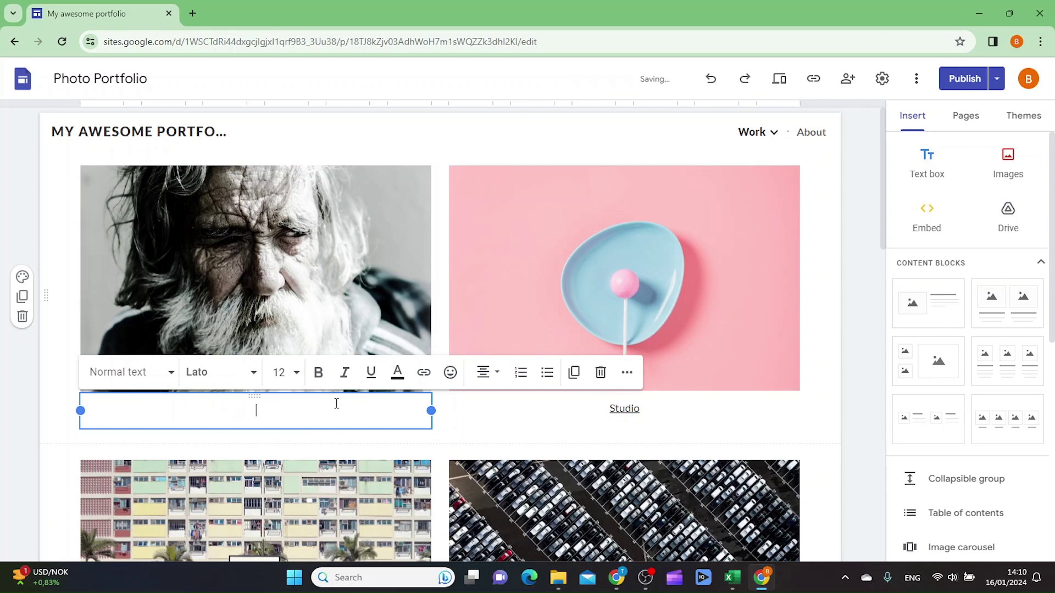
pyautogui.write('Sports')
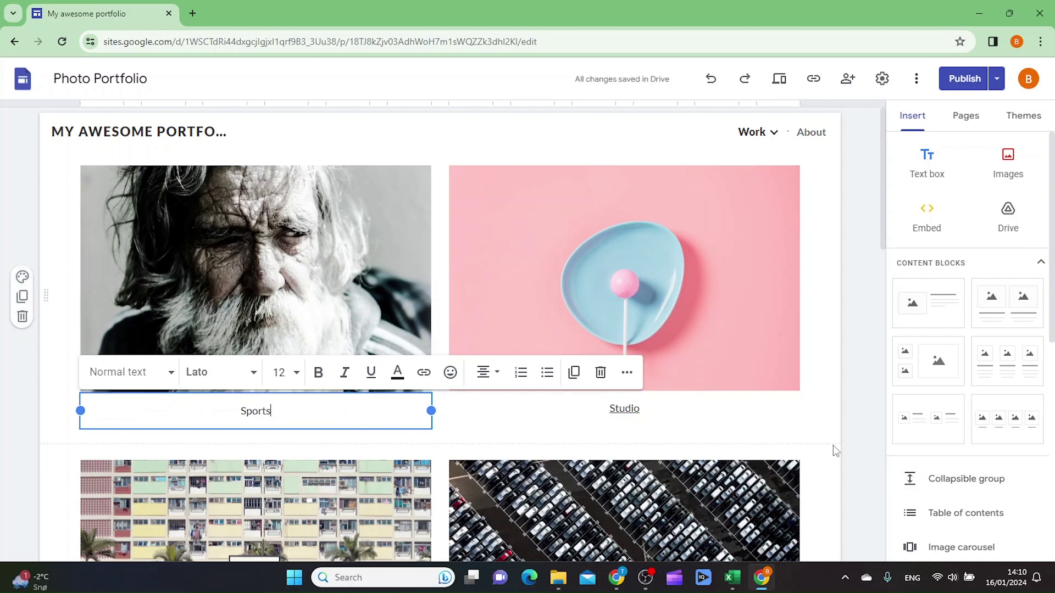
# Step: Start replacing the bearded man's photo above the "Sports" caption with an existing picture, choosing Google Images as the source
pyautogui.click(252, 199)
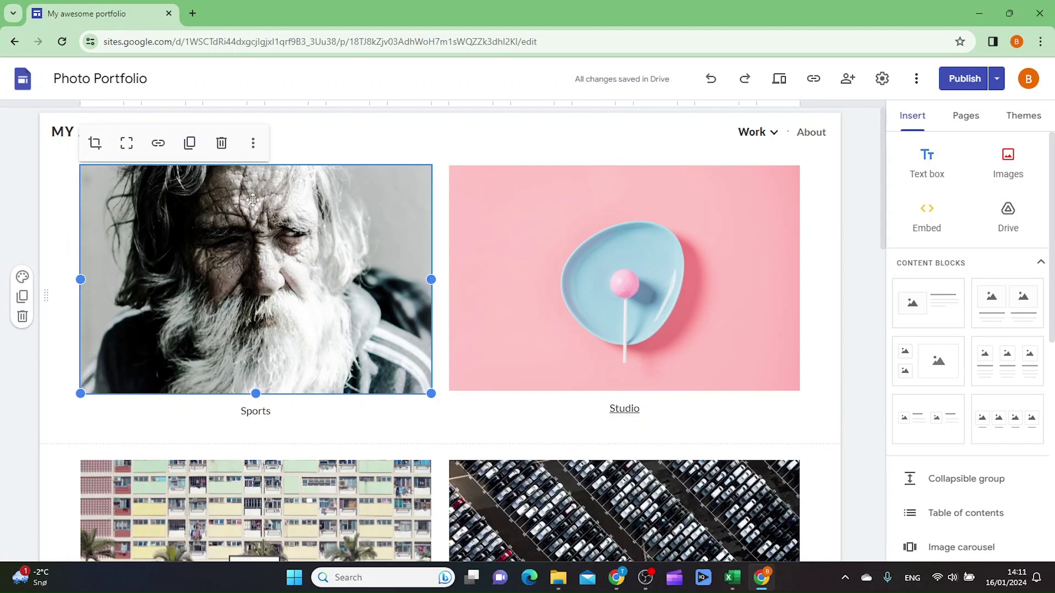
pyautogui.click(253, 144)
pyautogui.moveTo(289, 188)
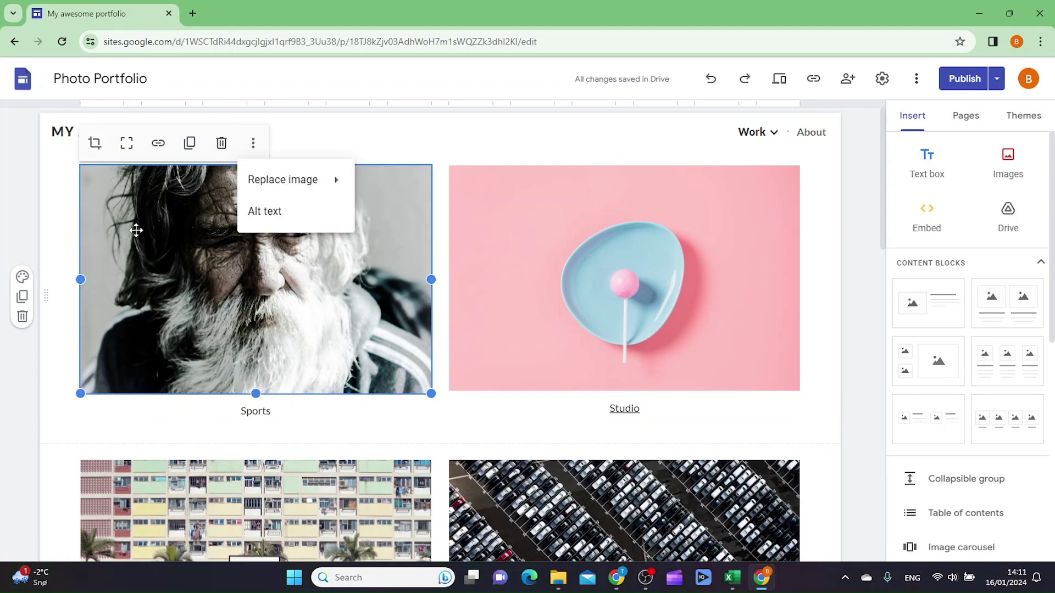
pyautogui.click(157, 223)
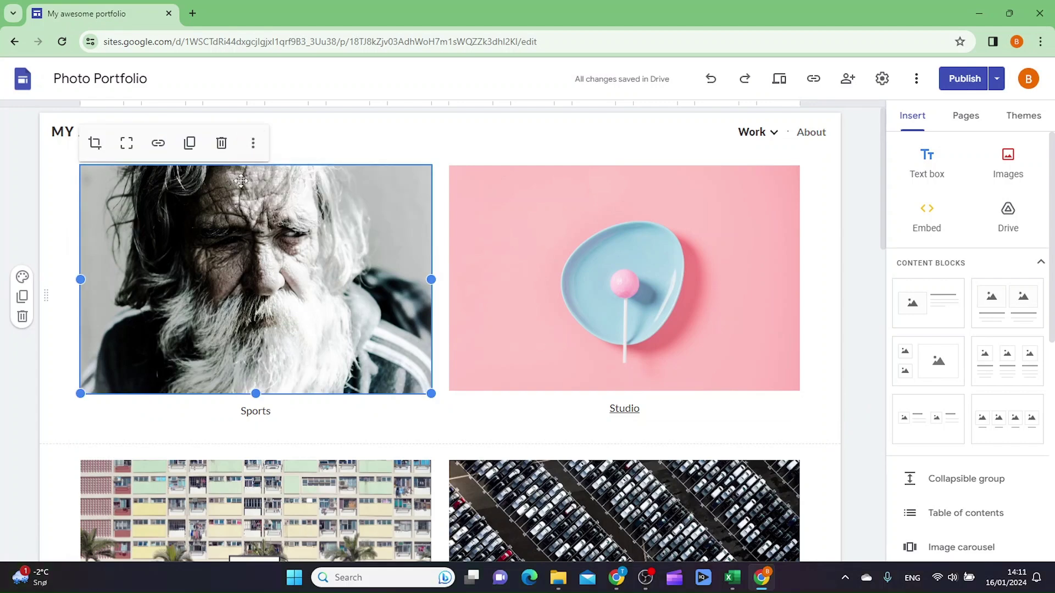
pyautogui.click(258, 148)
pyautogui.moveTo(297, 181)
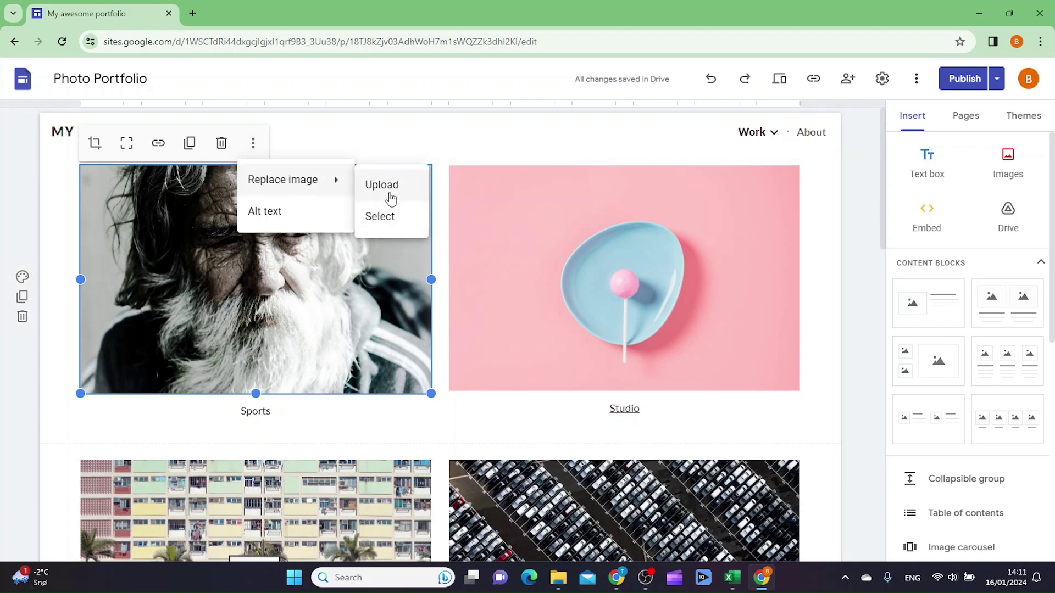
pyautogui.click(388, 220)
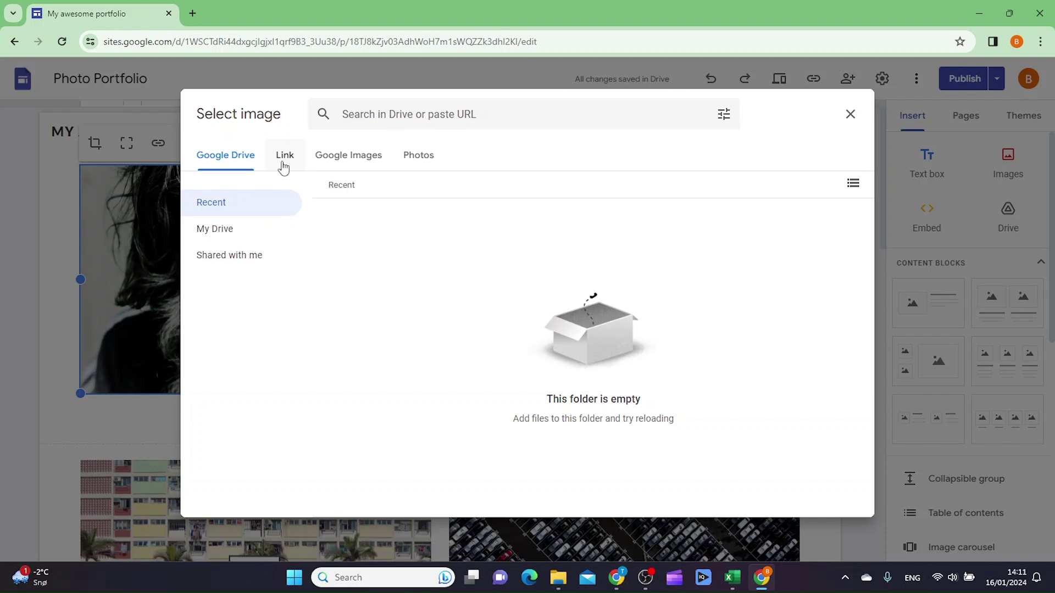
pyautogui.click(348, 159)
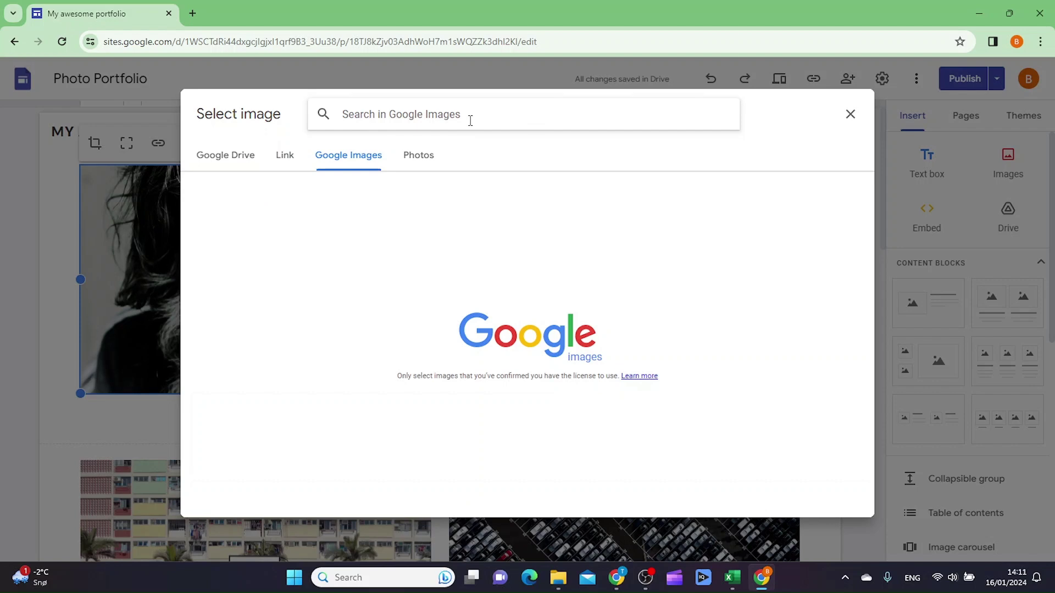
# Step: Search Google Images for "sports" and insert the photo of assorted balls and a tennis racket on grass
pyautogui.write('spor')
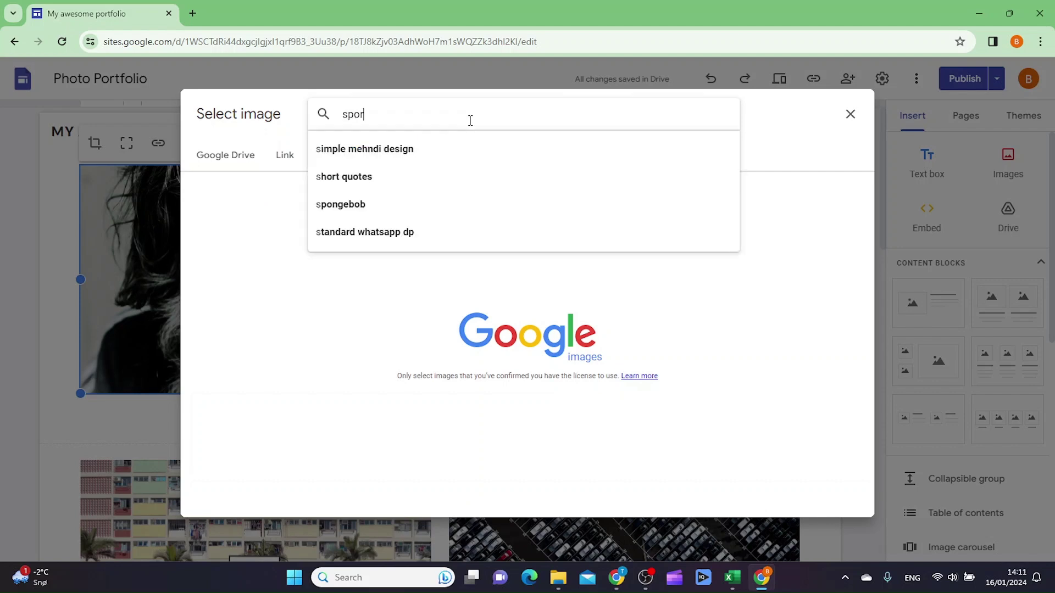
pyautogui.write('ts')
pyautogui.click(359, 149)
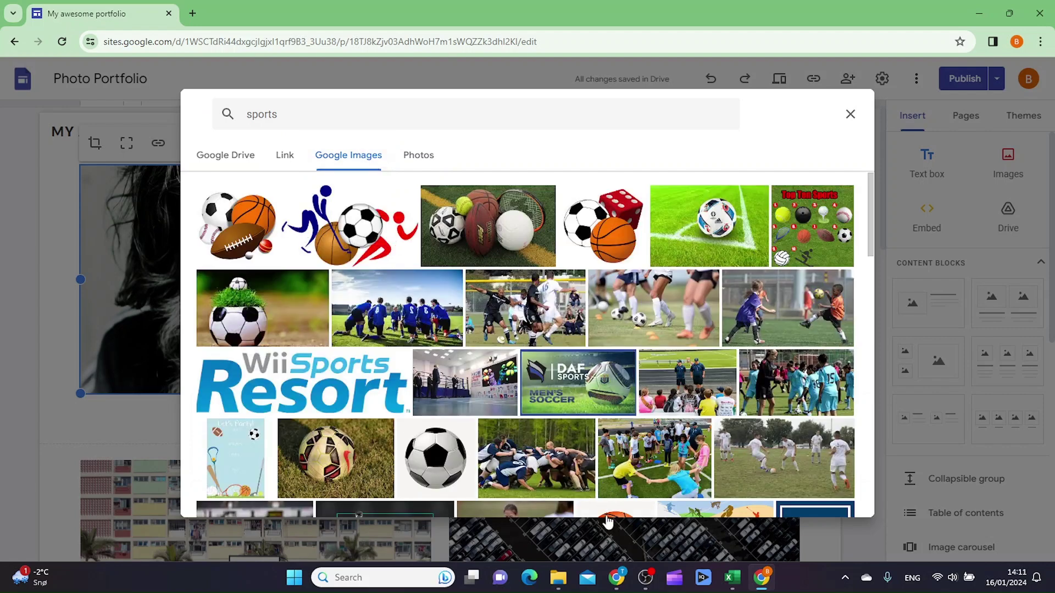
pyautogui.click(477, 235)
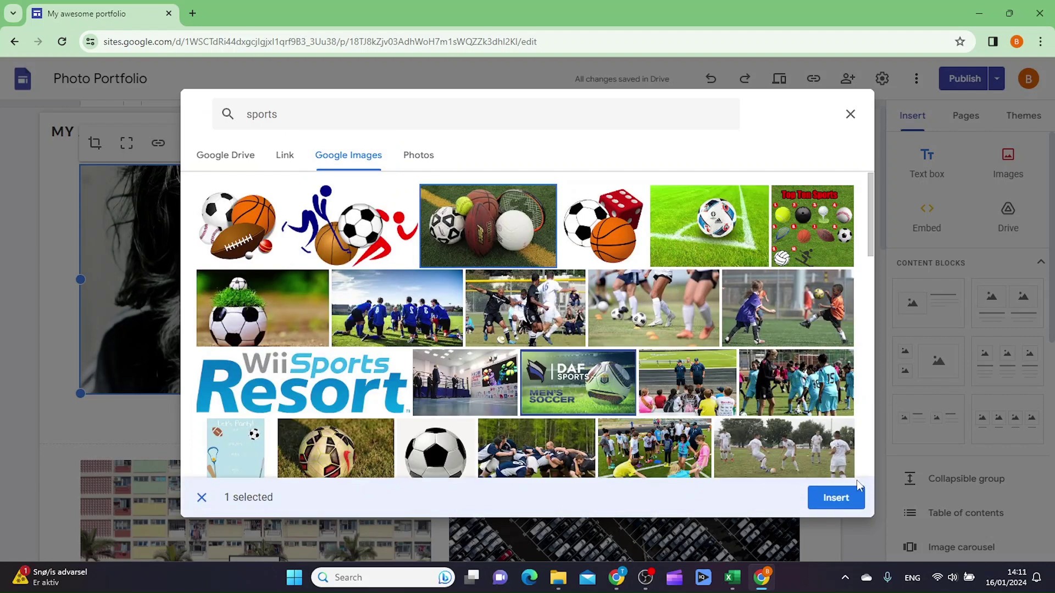
pyautogui.click(835, 497)
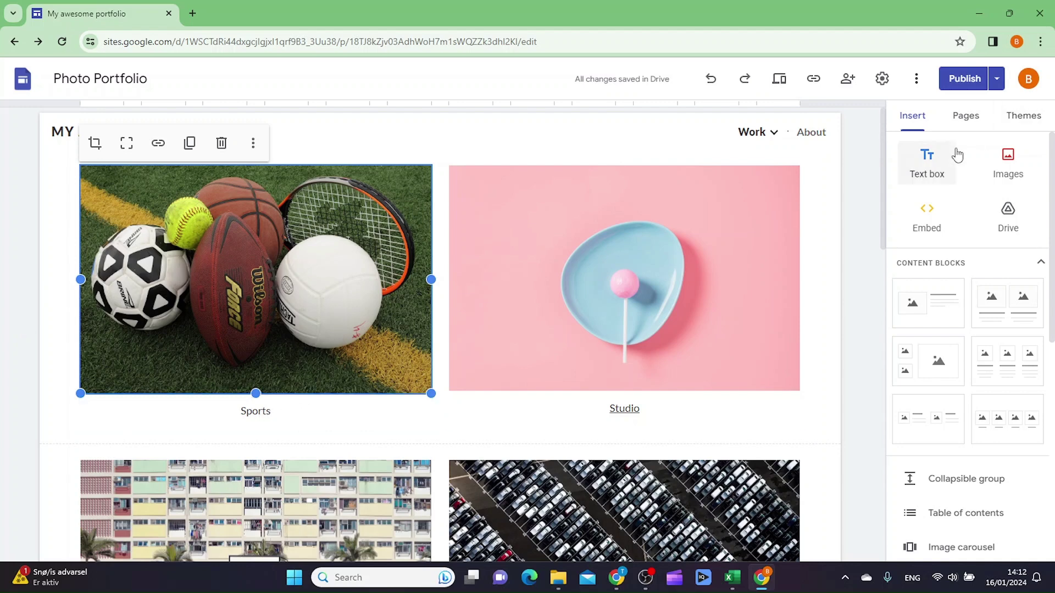
# Step: Delete the "Project page" subpage nested under the Work page
pyautogui.click(964, 118)
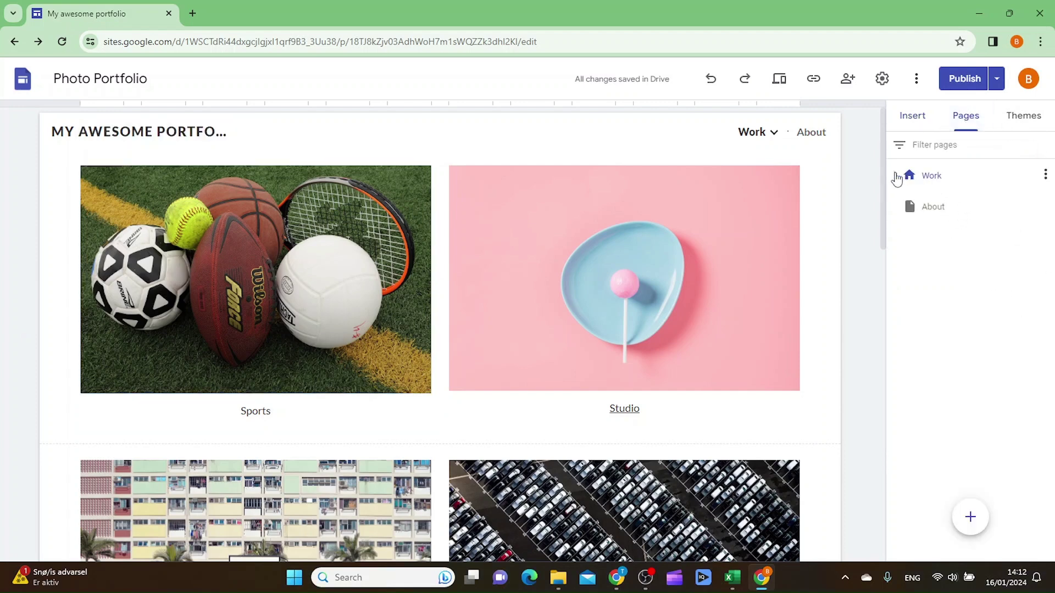
pyautogui.click(773, 133)
pyautogui.click(896, 176)
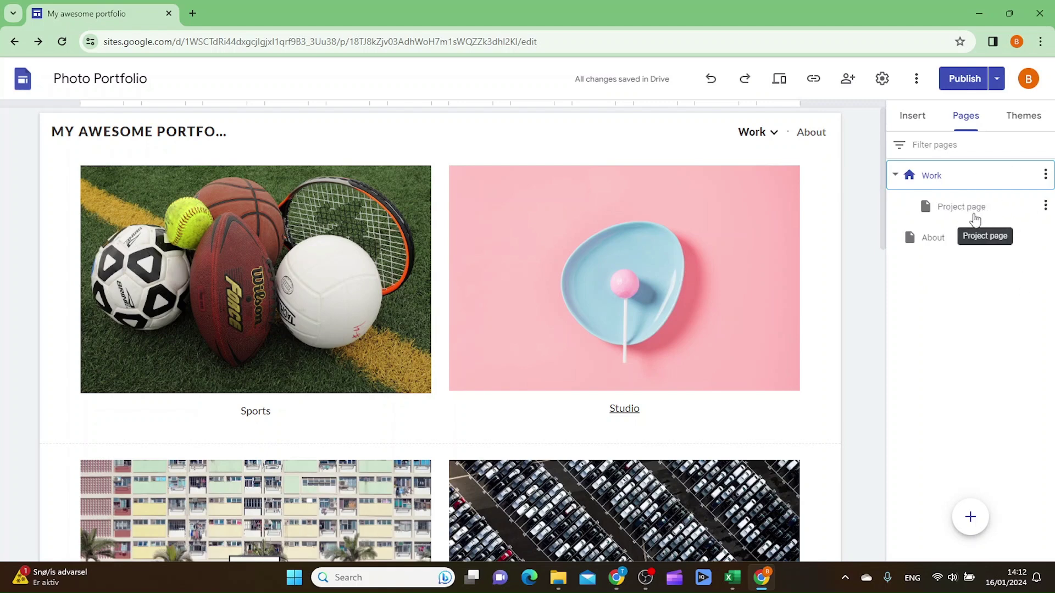
pyautogui.click(1046, 208)
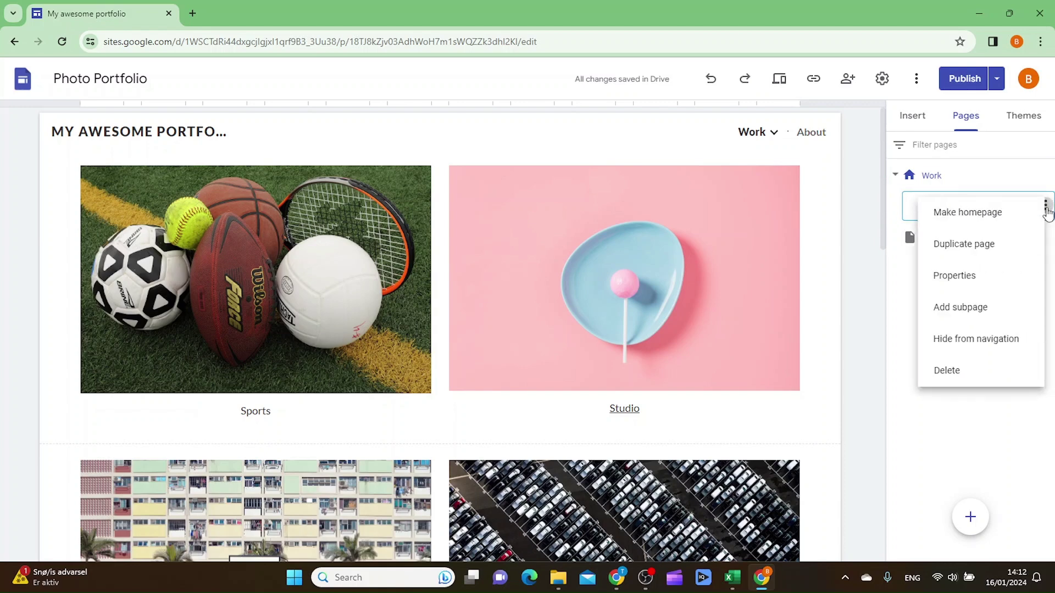
pyautogui.click(962, 371)
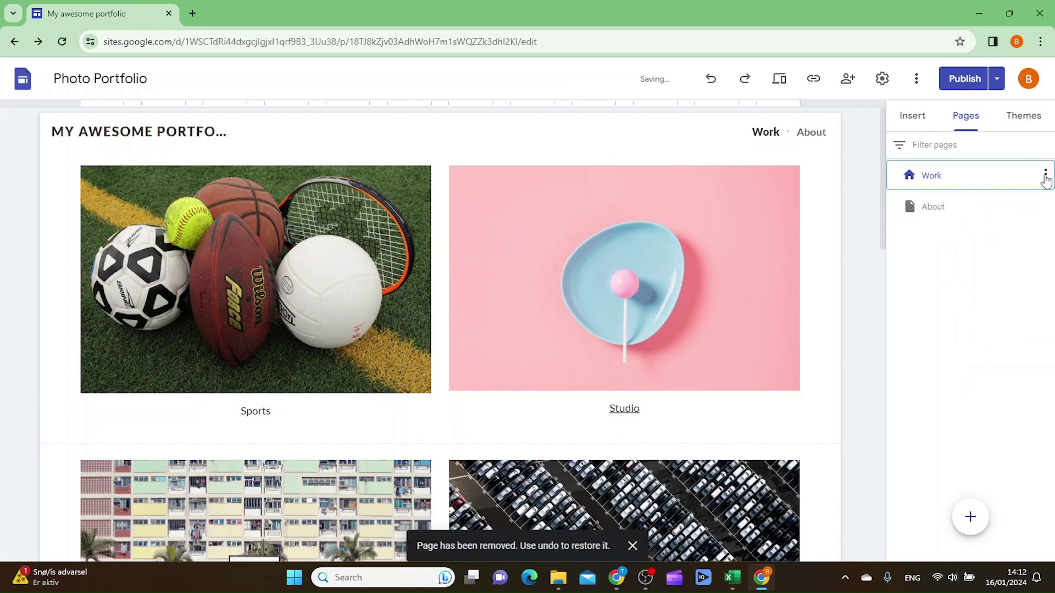
# Step: Add a subpage named "Sports" under the Work page
pyautogui.click(1046, 175)
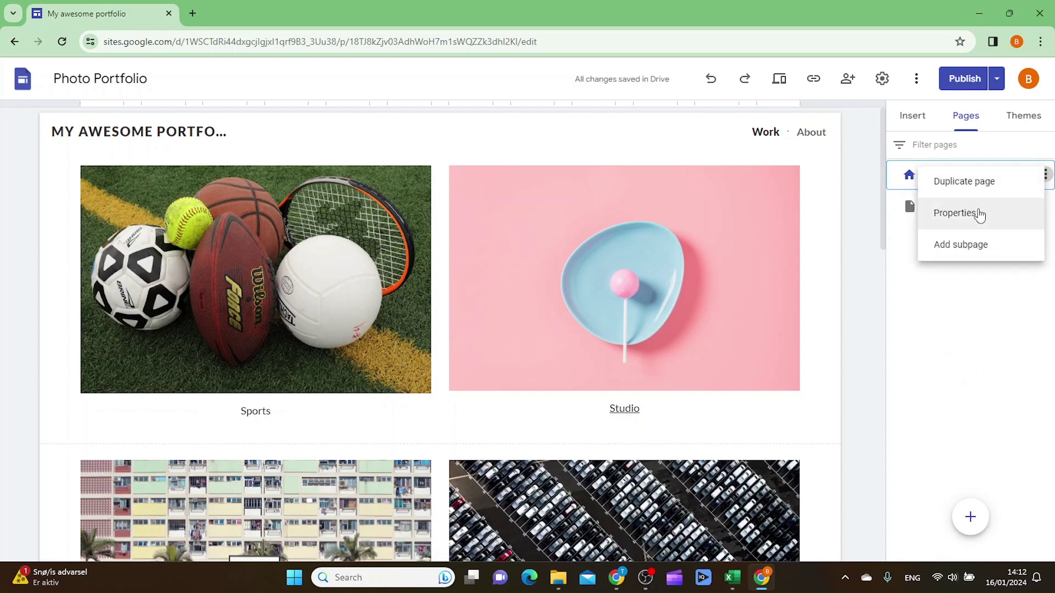
pyautogui.click(969, 251)
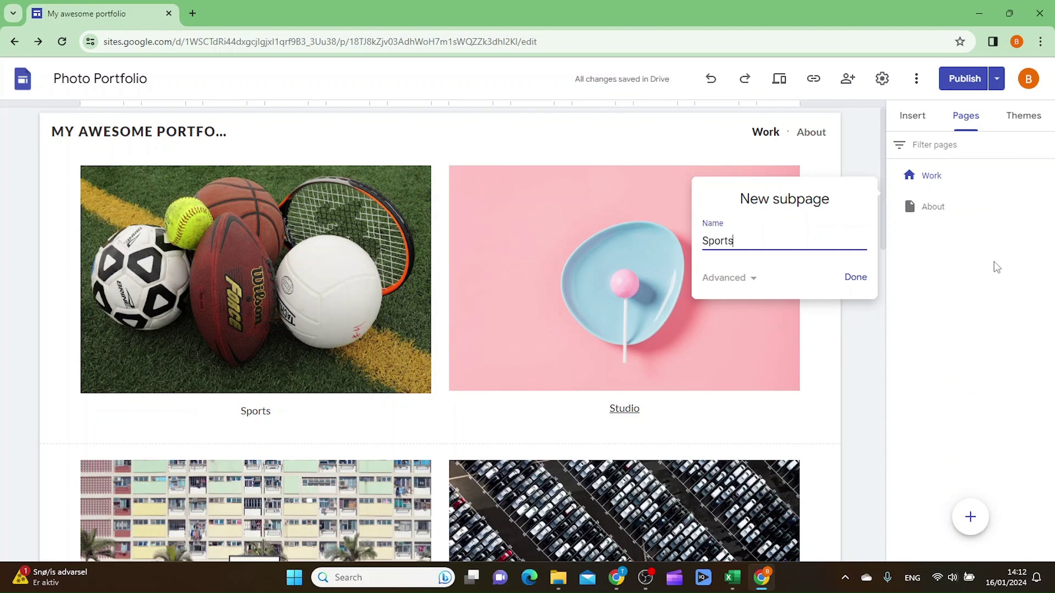
pyautogui.click(856, 278)
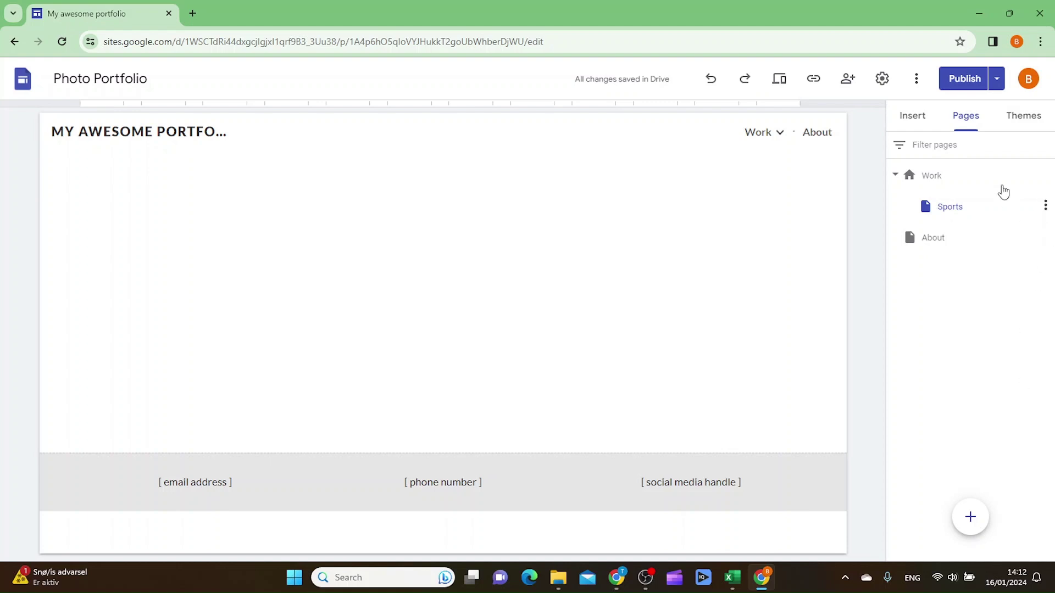
# Step: On the Work page, link the "Sports" caption under the first photo to the site's Sports page
pyautogui.click(934, 179)
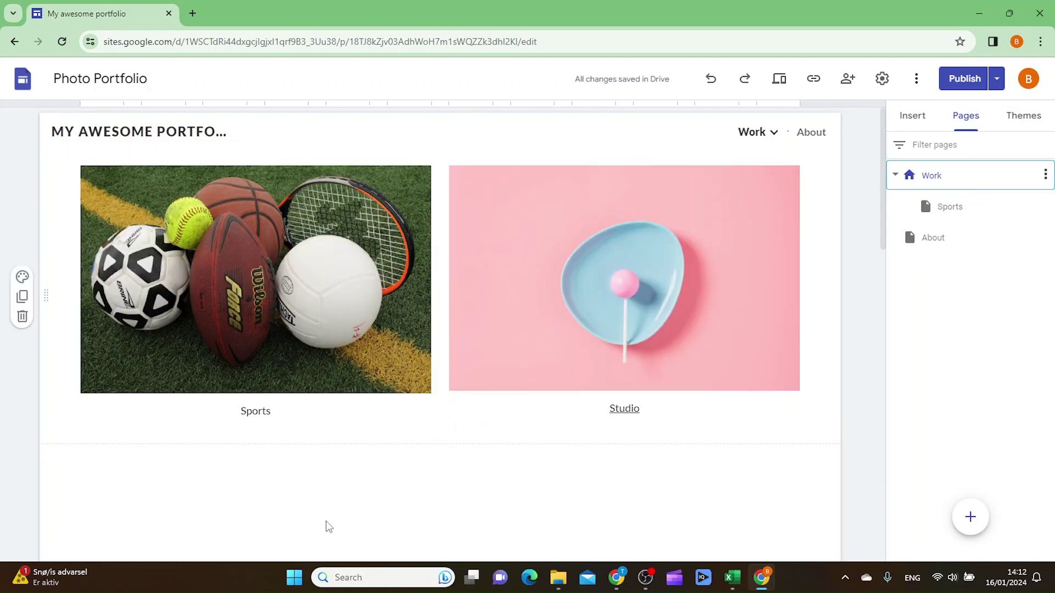
pyautogui.click(280, 414)
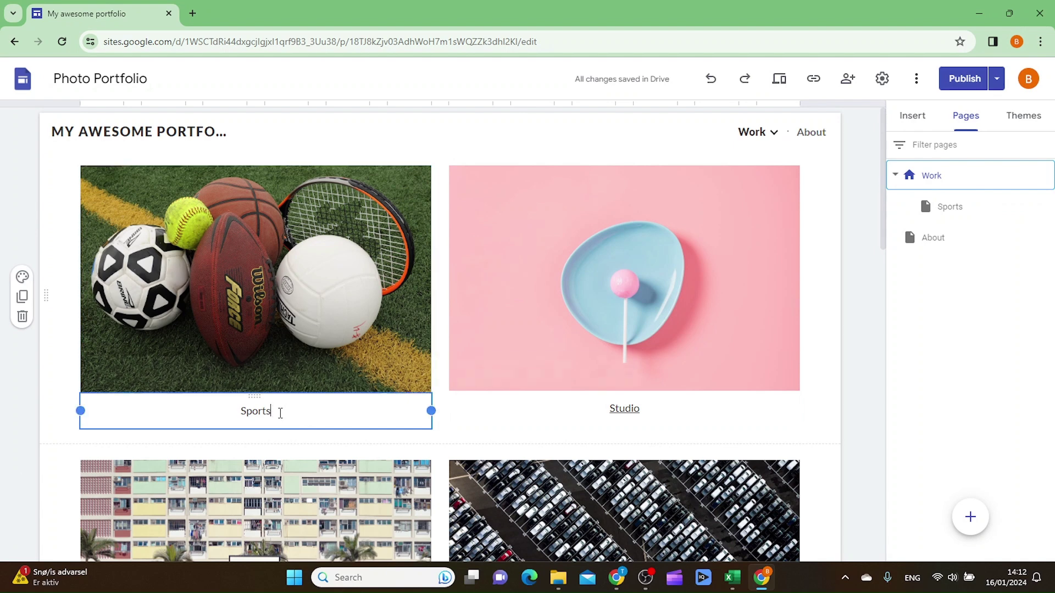
pyautogui.moveTo(280, 413); pyautogui.dragTo(243, 411)
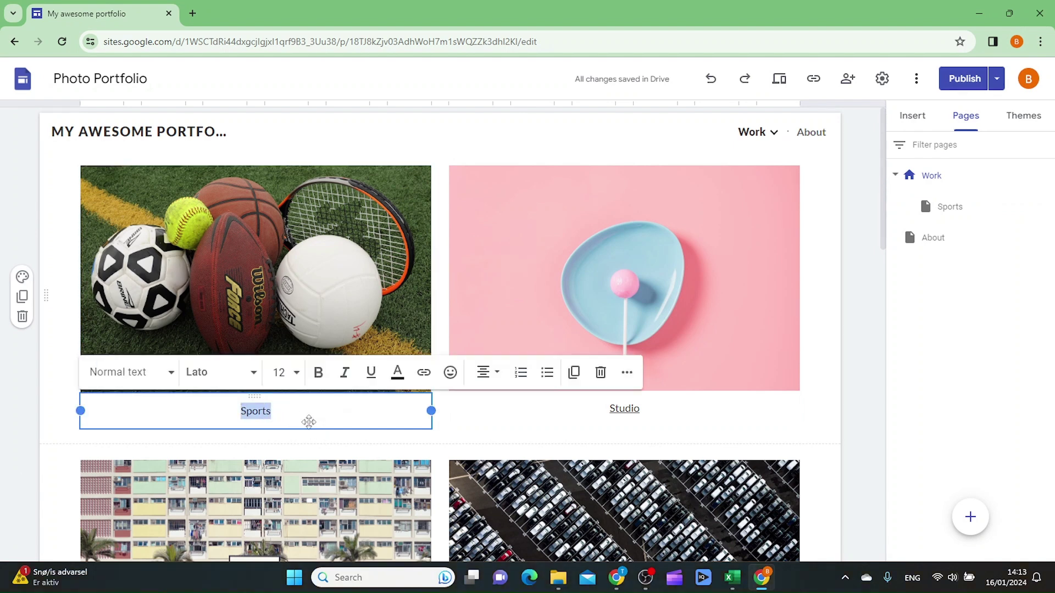
pyautogui.click(424, 373)
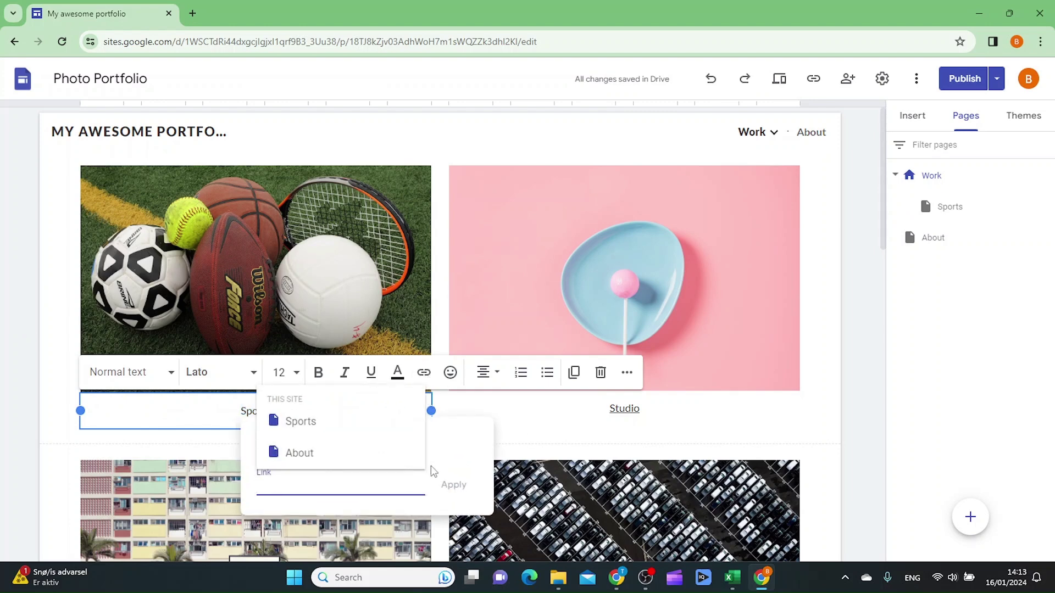
pyautogui.click(308, 426)
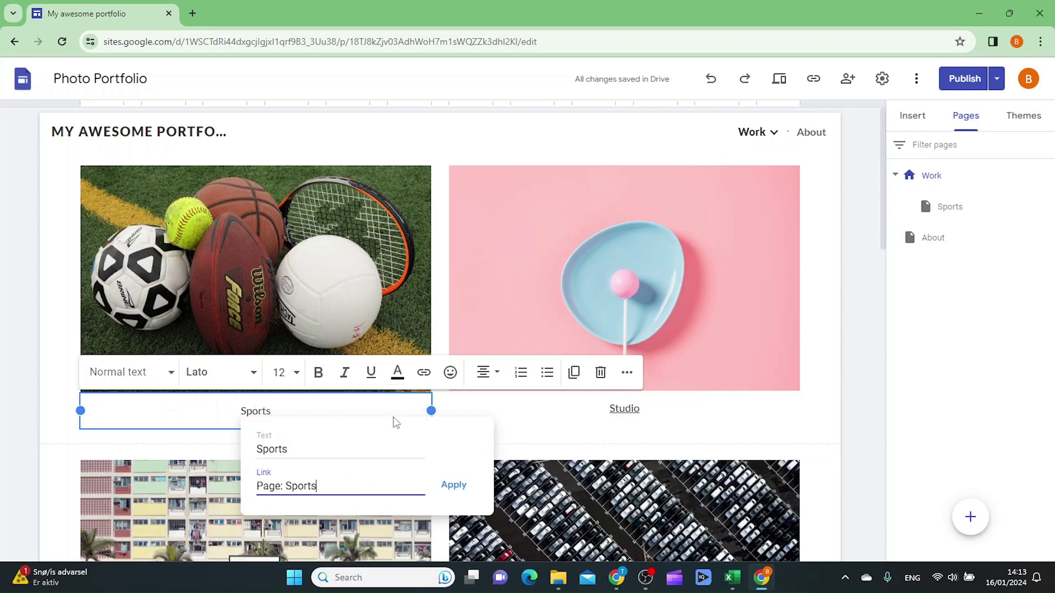
pyautogui.click(453, 486)
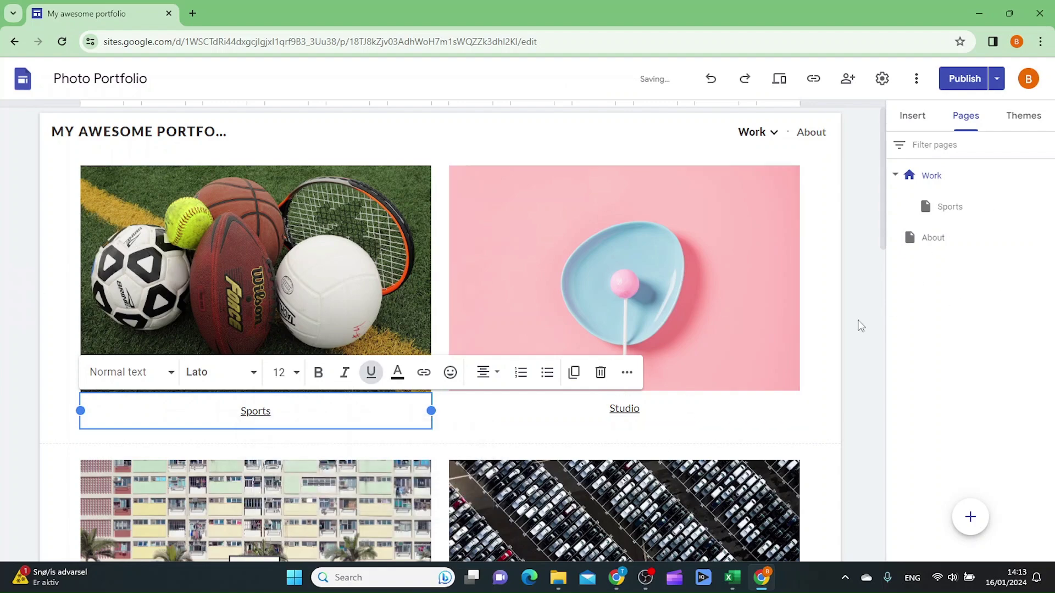
# Step: Delete the Concerts block, with its guitarist photo and caption, from the last photo row of the Work page
pyautogui.scroll(-6, 802, 405)
pyautogui.scroll(-7, 793, 418)
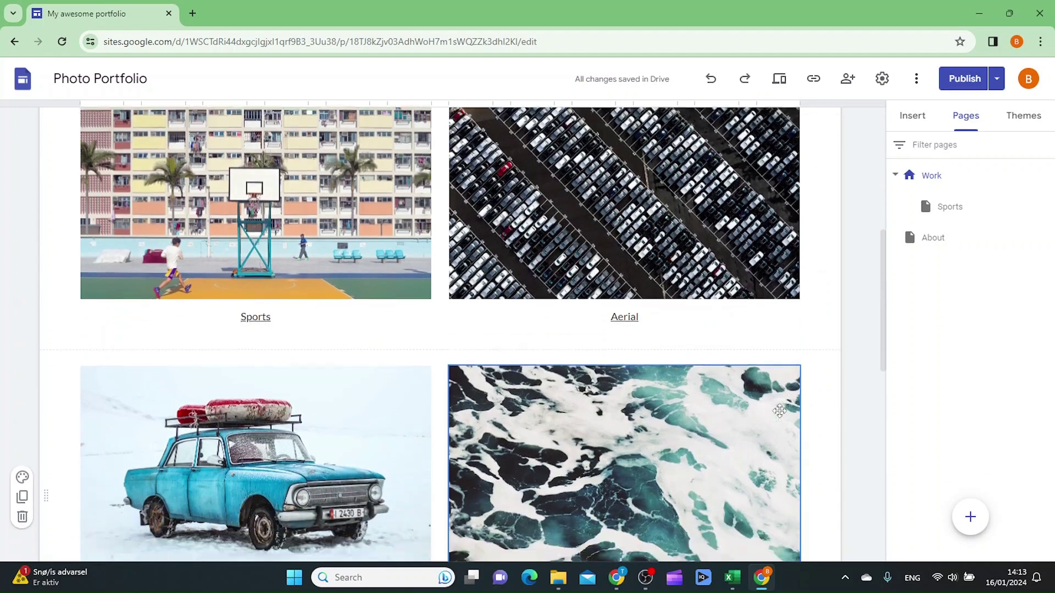
pyautogui.scroll(-5, 775, 400)
pyautogui.scroll(18, 773, 411)
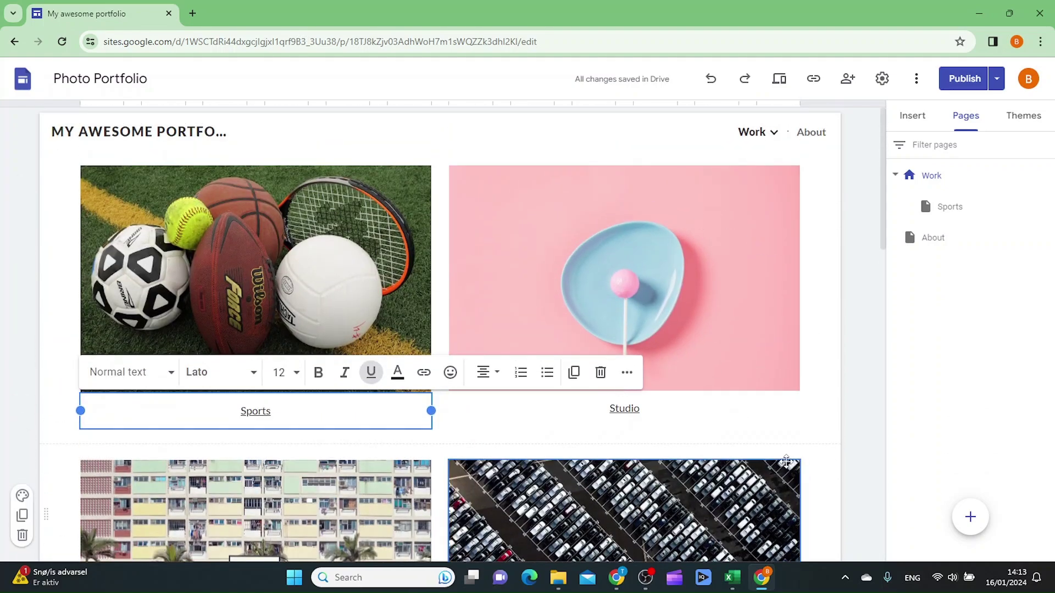
pyautogui.scroll(-16, 742, 456)
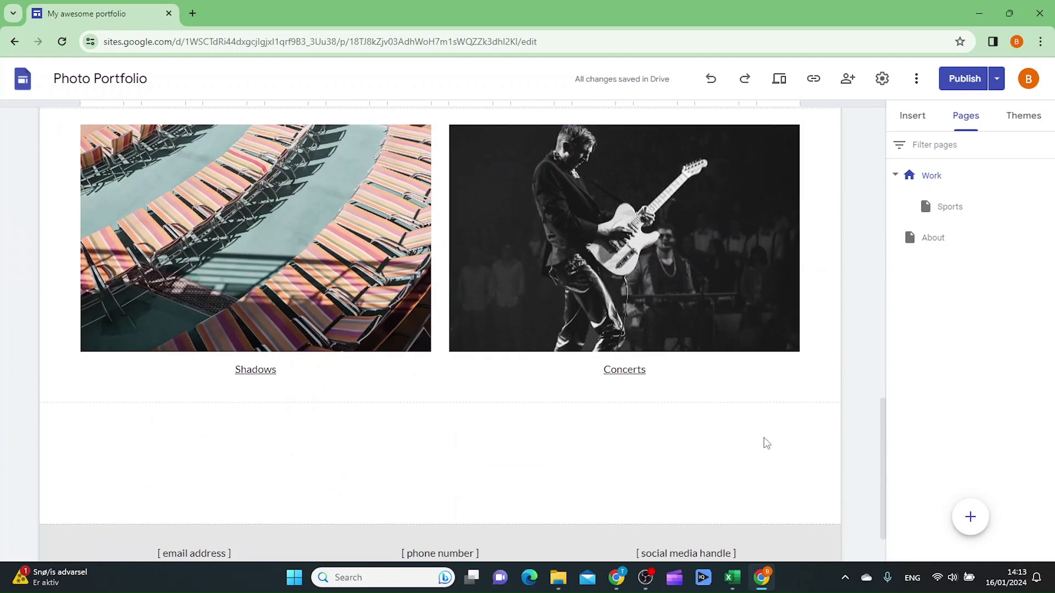
pyautogui.scroll(2, 766, 440)
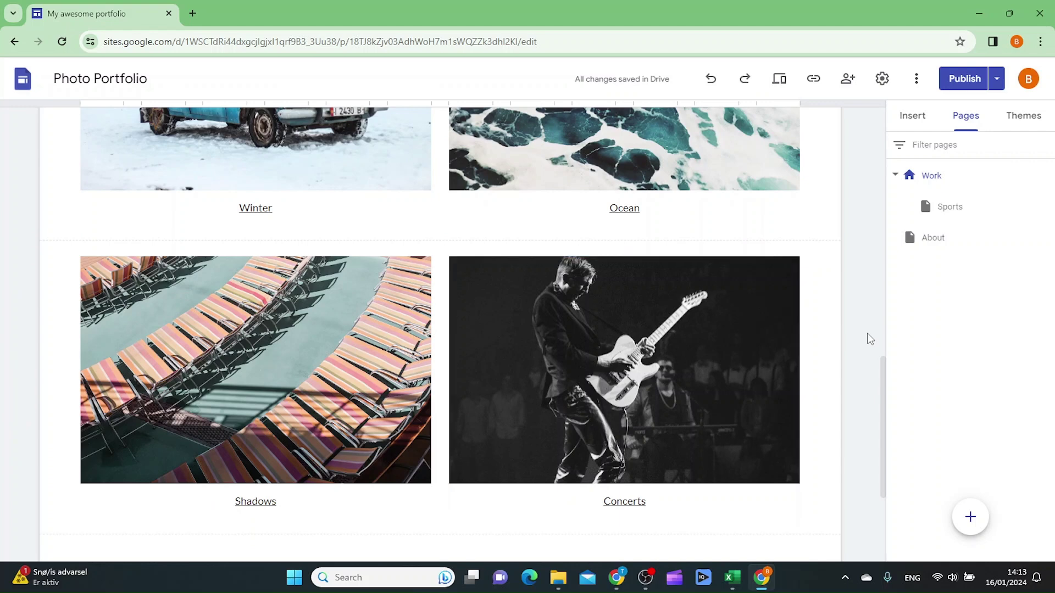
pyautogui.click(713, 351)
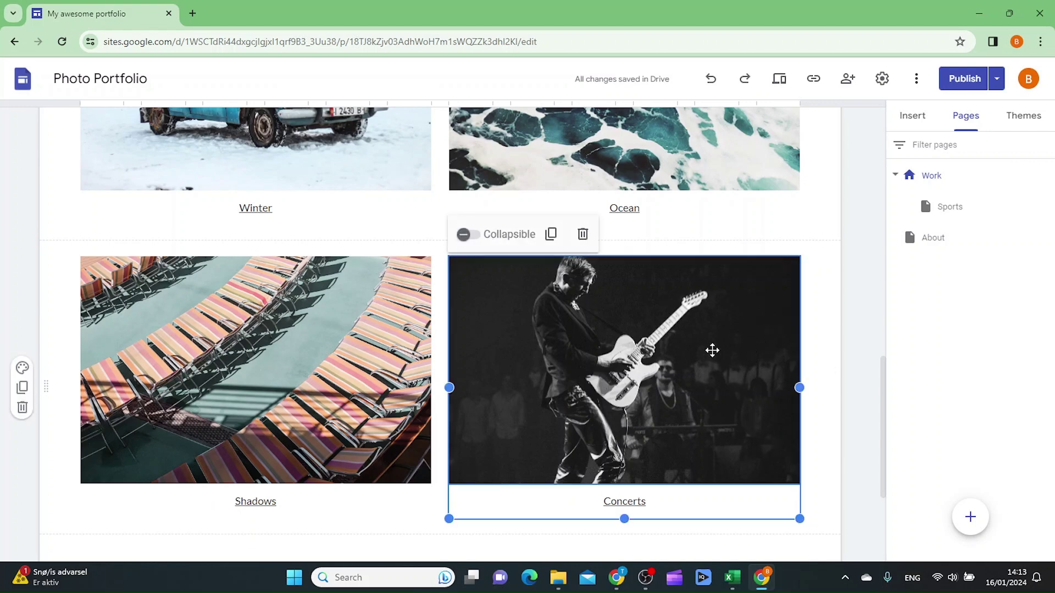
pyautogui.click(583, 235)
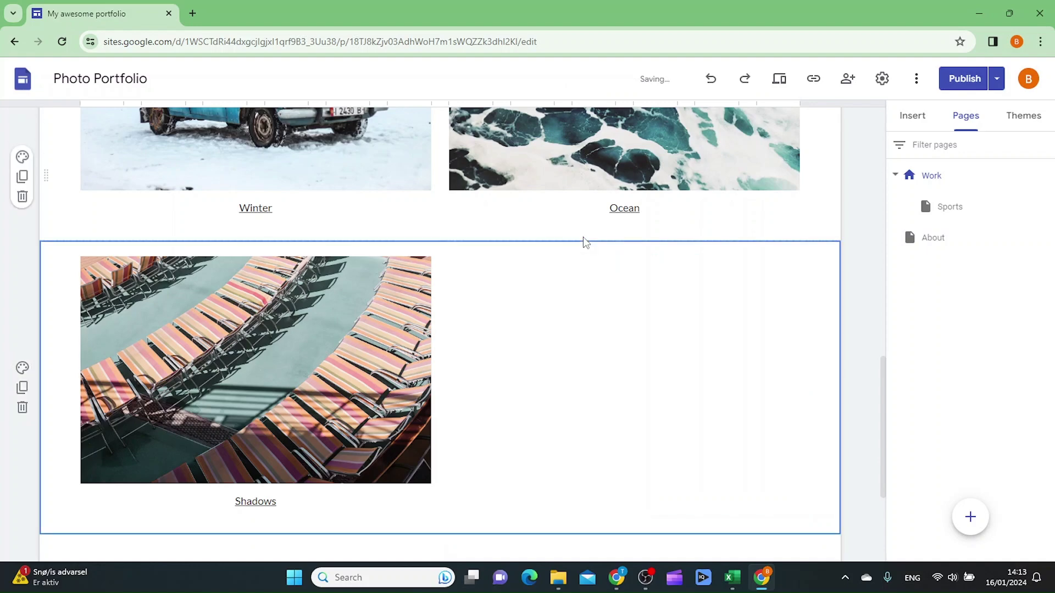
# Step: Duplicate the Shadows deck-chair photo and place the copy beside the original in the empty half of its row
pyautogui.scroll(5, 847, 444)
pyautogui.scroll(-4, 833, 443)
pyautogui.scroll(-3, 791, 426)
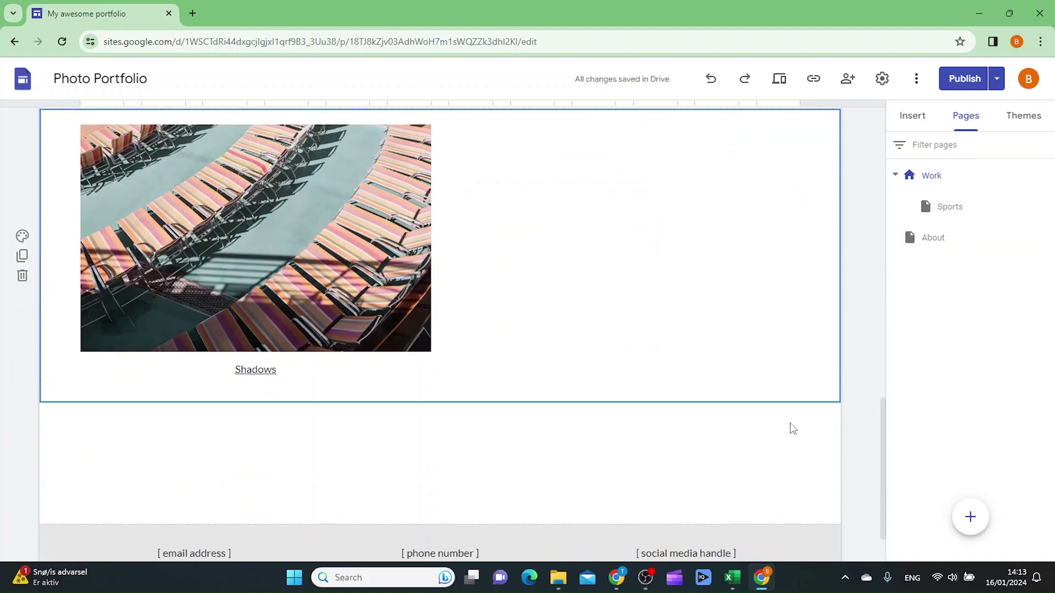
pyautogui.scroll(1, 772, 438)
pyautogui.click(316, 275)
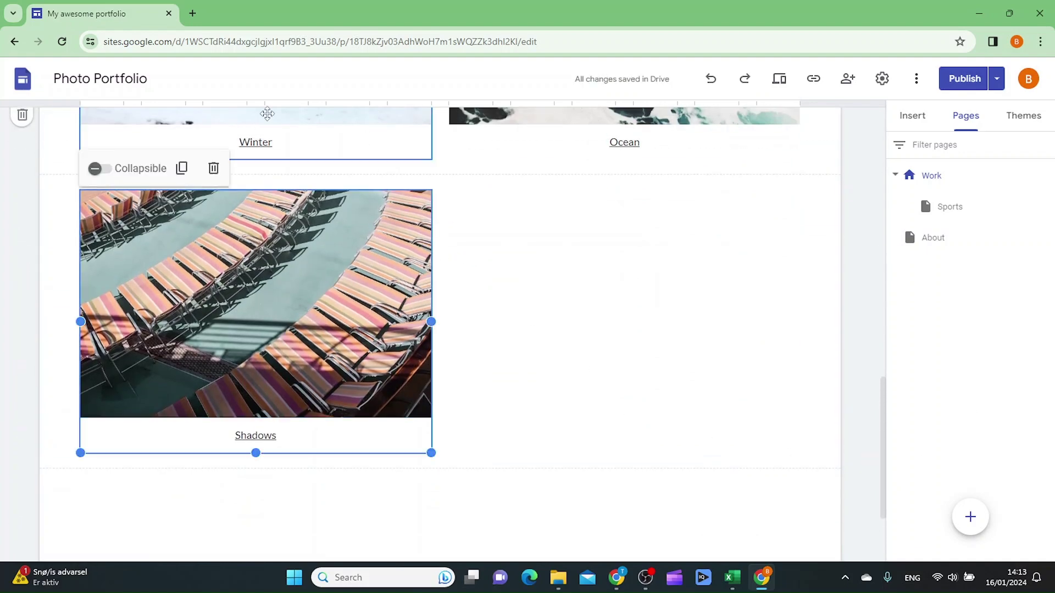
pyautogui.click(259, 195)
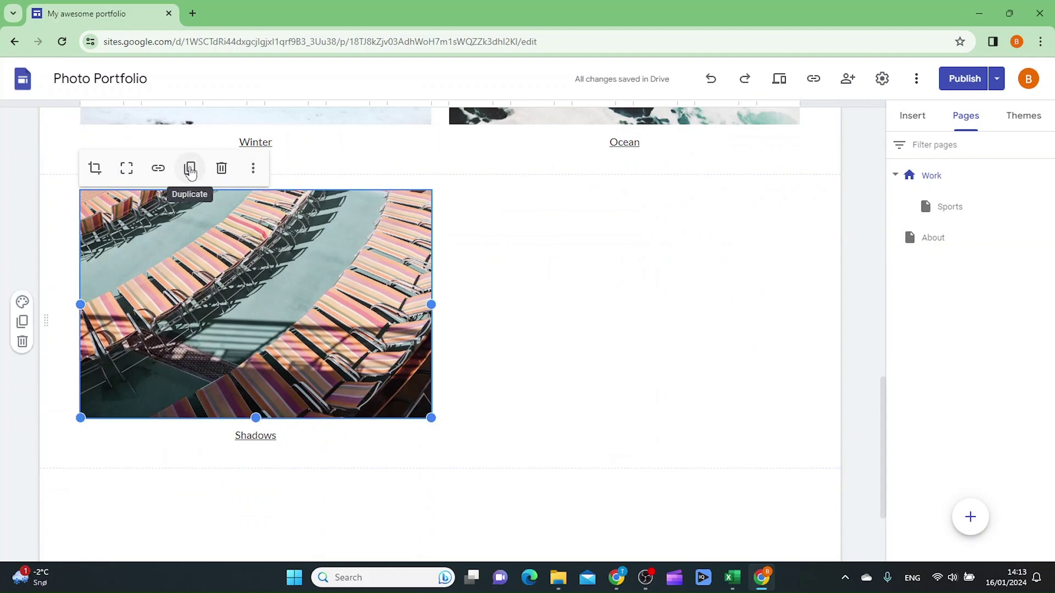
pyautogui.click(190, 170)
pyautogui.scroll(-4, 634, 424)
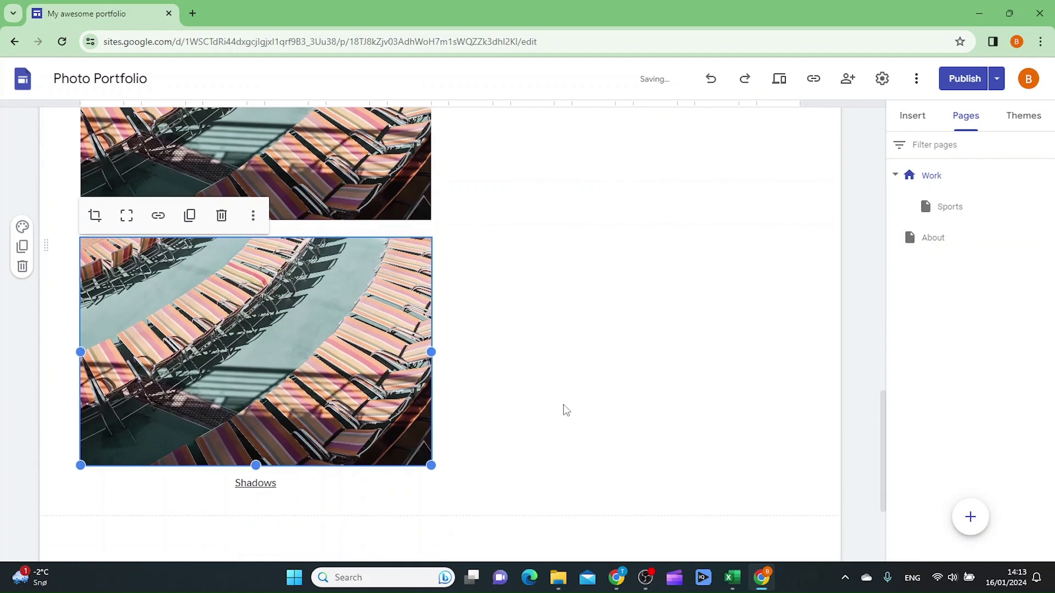
pyautogui.scroll(4, 633, 424)
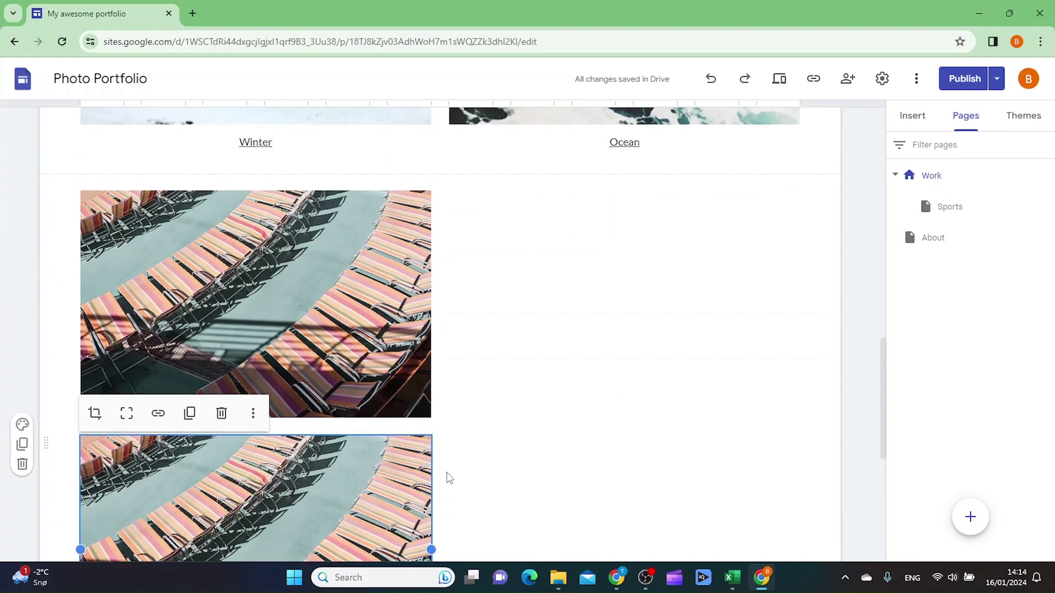
pyautogui.moveTo(324, 506); pyautogui.dragTo(628, 207)
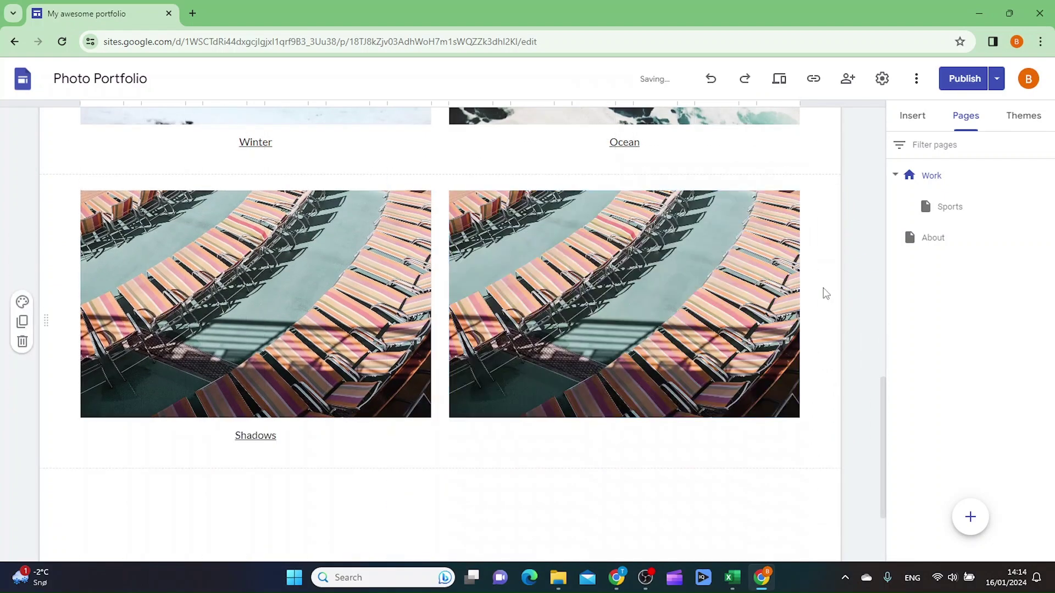
# Step: Duplicate the "Shadows" caption under the first deck-chair photo in the last row of the Work page
pyautogui.rightClick(297, 445)
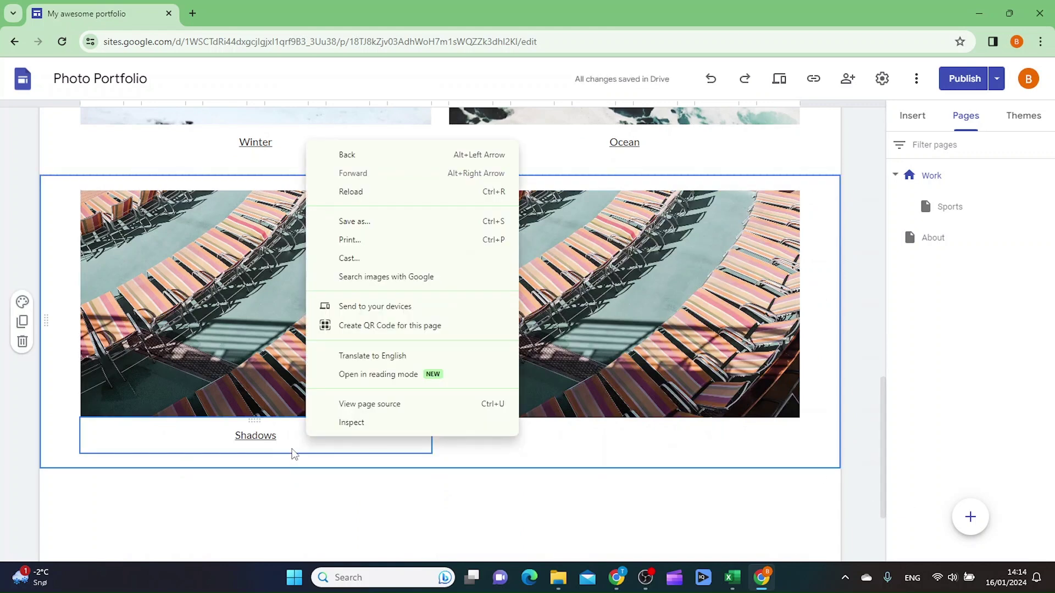
pyautogui.click(318, 443)
pyautogui.click(322, 438)
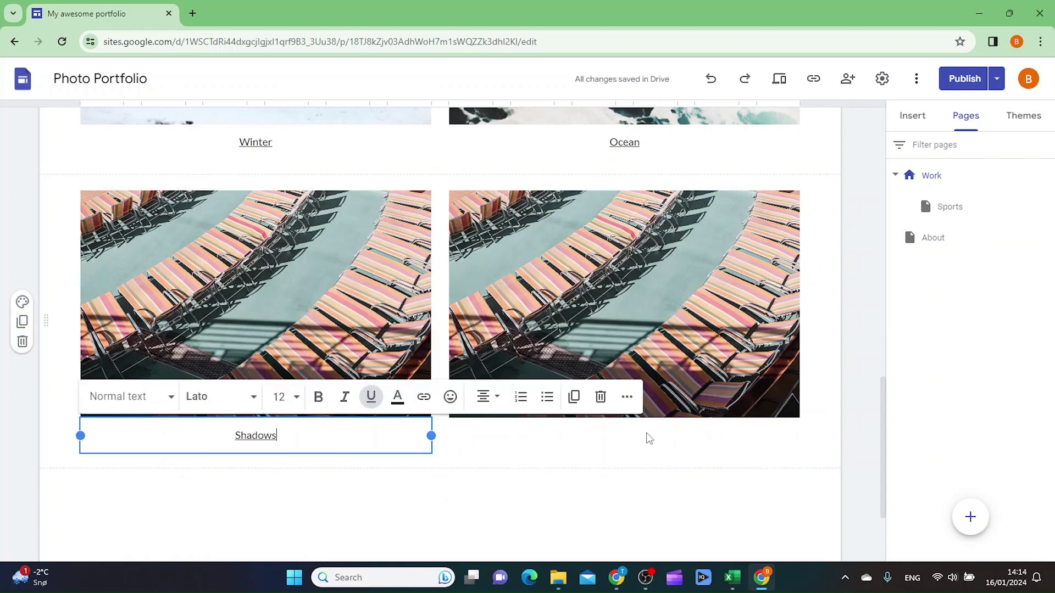
pyautogui.click(625, 400)
pyautogui.click(627, 402)
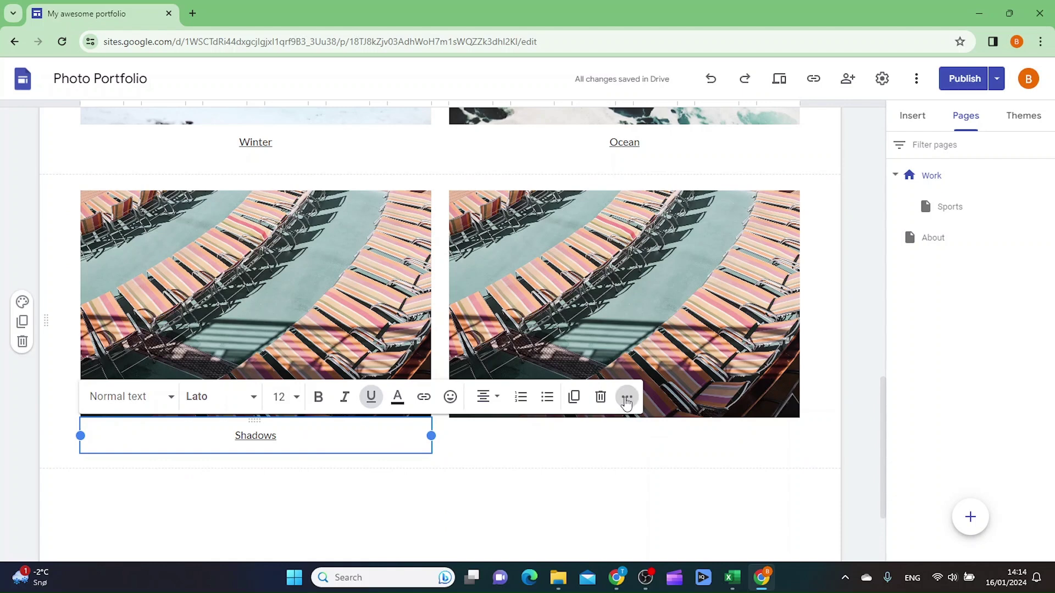
pyautogui.click(575, 397)
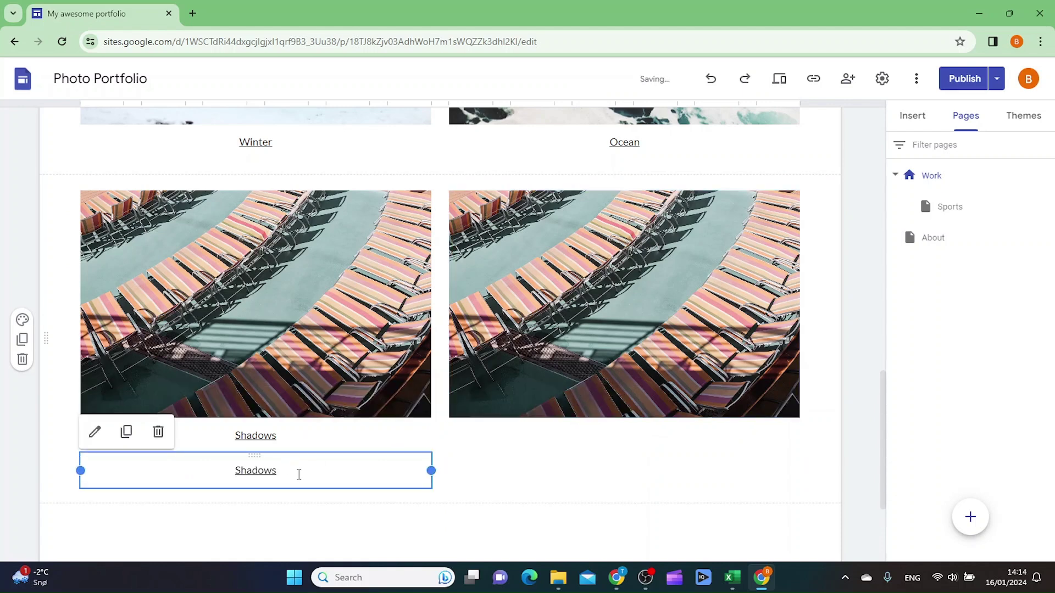
# Step: Move the duplicated "Shadows" caption into place under the second deck-chair photo in the same row
pyautogui.click(172, 516)
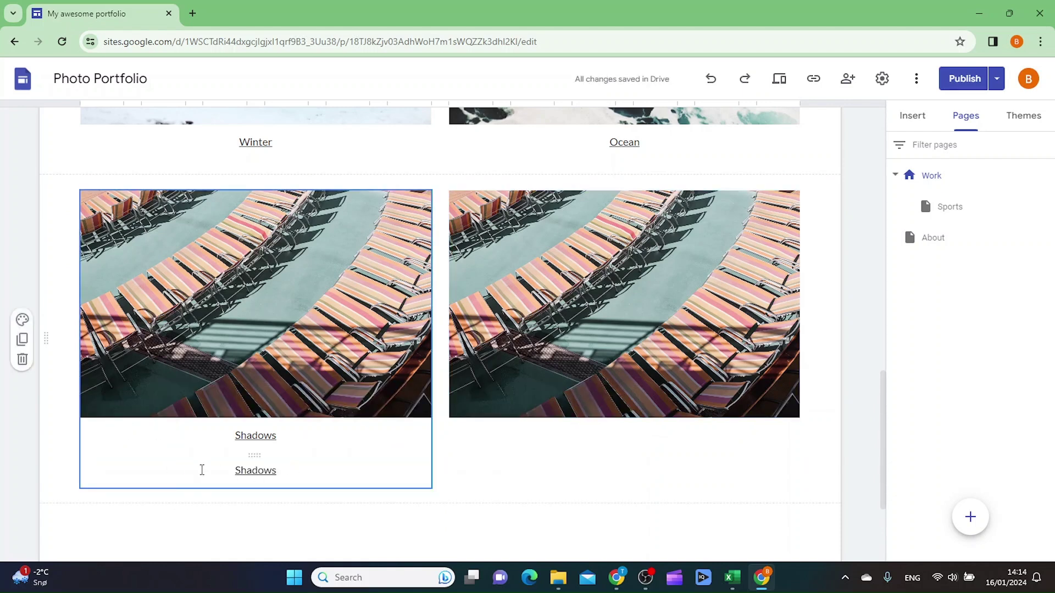
pyautogui.click(201, 470)
pyautogui.moveTo(197, 470); pyautogui.dragTo(518, 480)
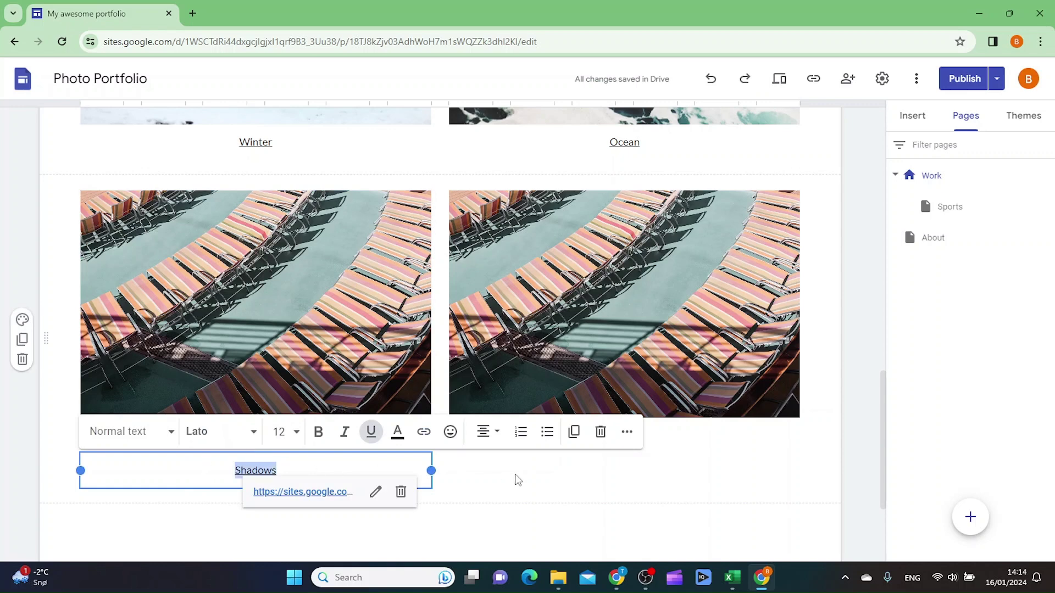
pyautogui.click(537, 502)
pyautogui.click(395, 480)
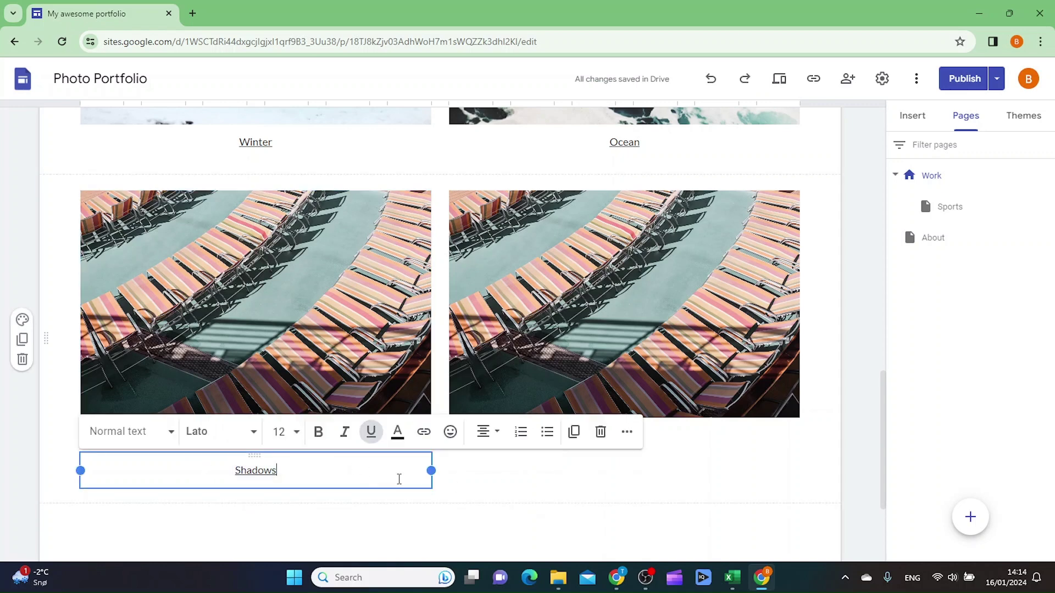
pyautogui.moveTo(400, 485); pyautogui.dragTo(562, 441)
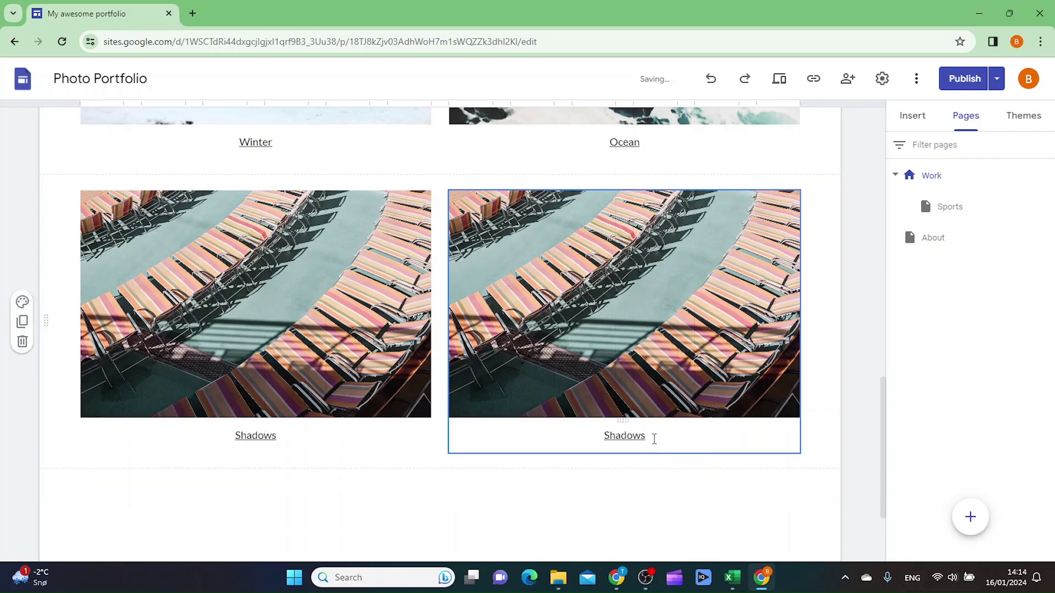
# Step: Replace the caption text under the second deck-chair photo with "Beach"
pyautogui.click(735, 443)
pyautogui.press('BackSpace')
pyautogui.press('BackSpace')
pyautogui.press('BackSpace')
pyautogui.press('BackSpace')
pyautogui.press('BackSpace')
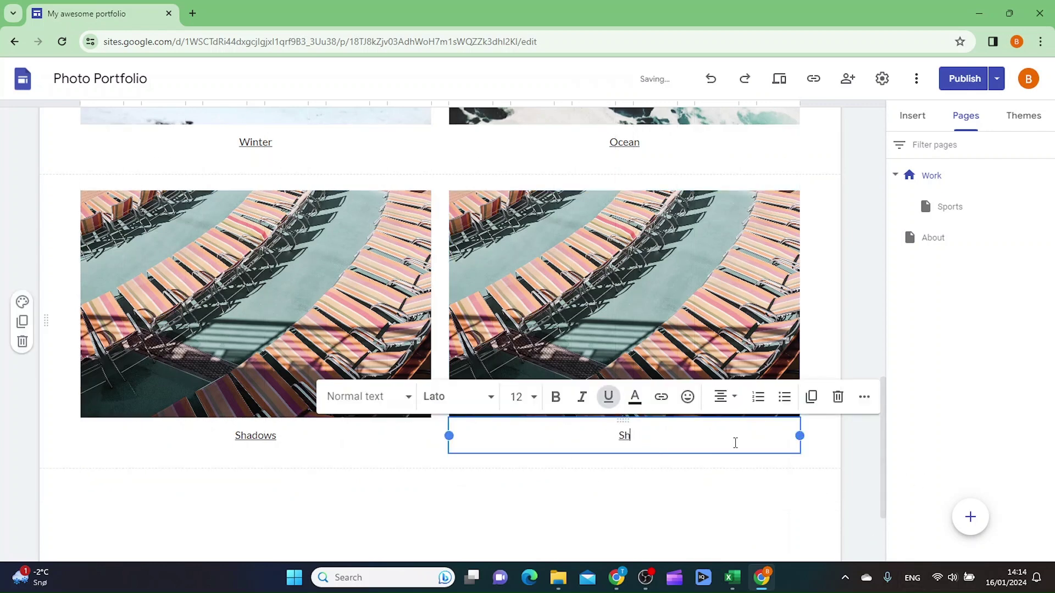
pyautogui.press('BackSpace')
pyautogui.write('Beac')
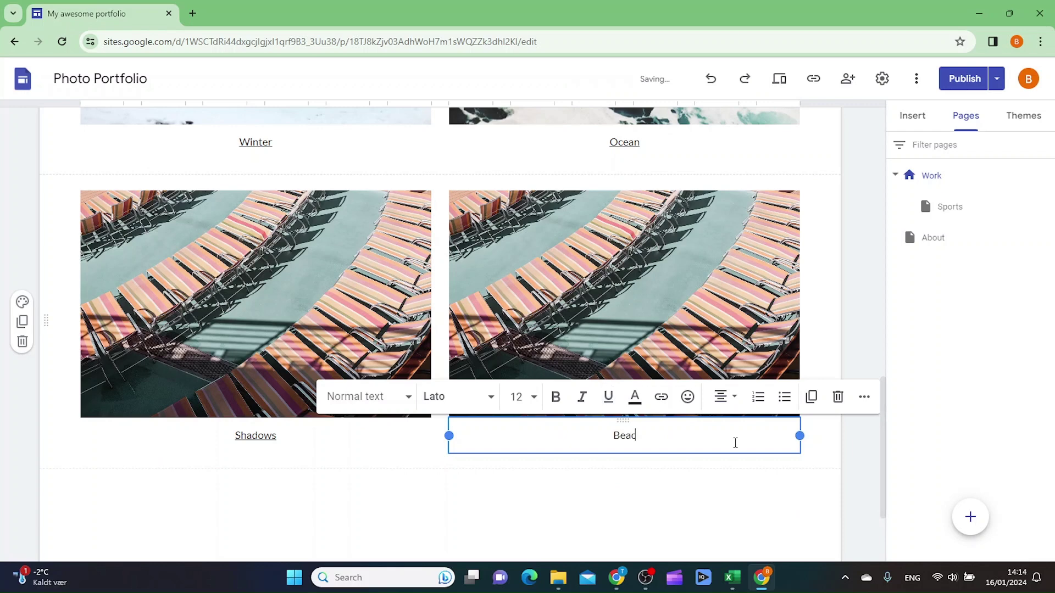
pyautogui.write('h')
pyautogui.click(813, 473)
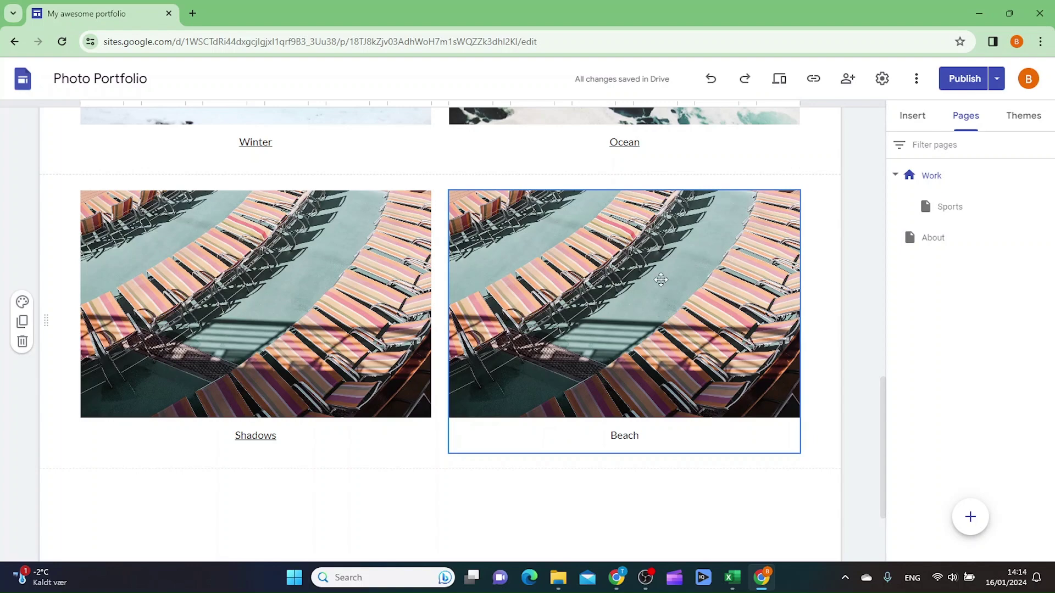
# Step: On the Sports page, insert the flag-football game photo found by searching Google Images for "football"
pyautogui.scroll(10, 643, 299)
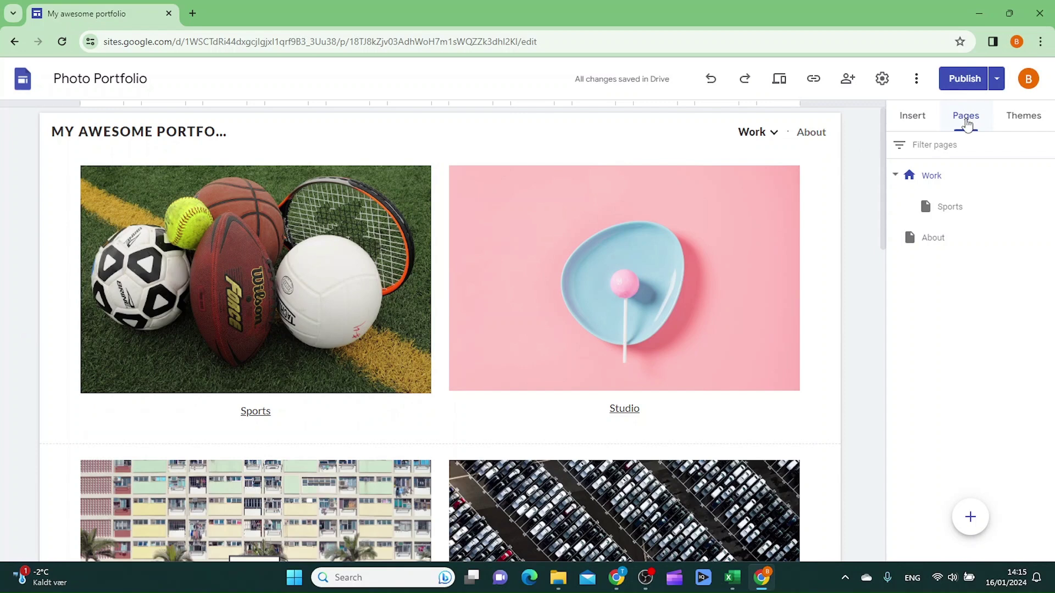
pyautogui.click(952, 211)
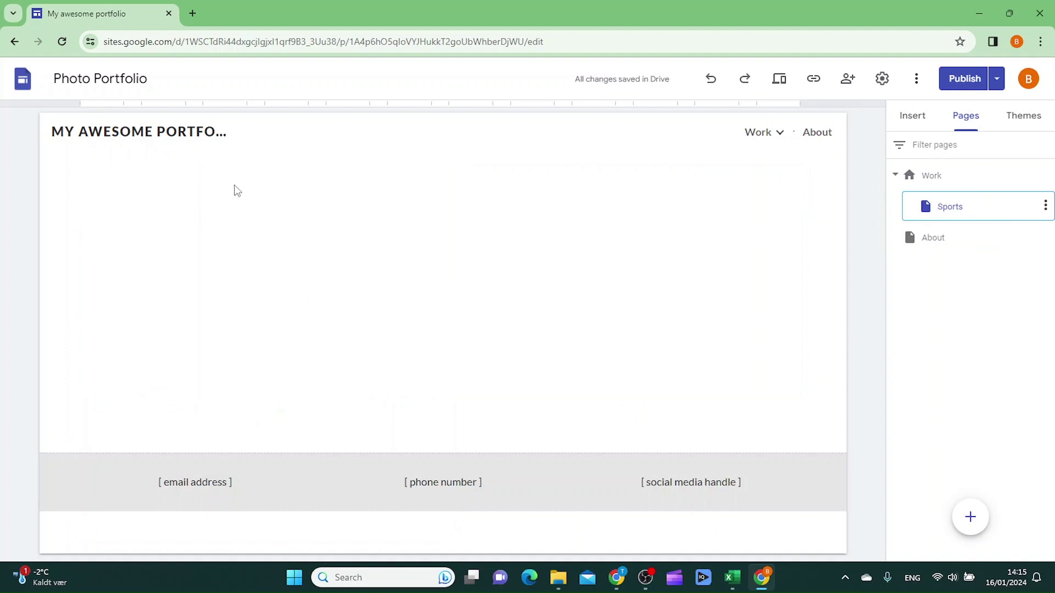
pyautogui.click(913, 118)
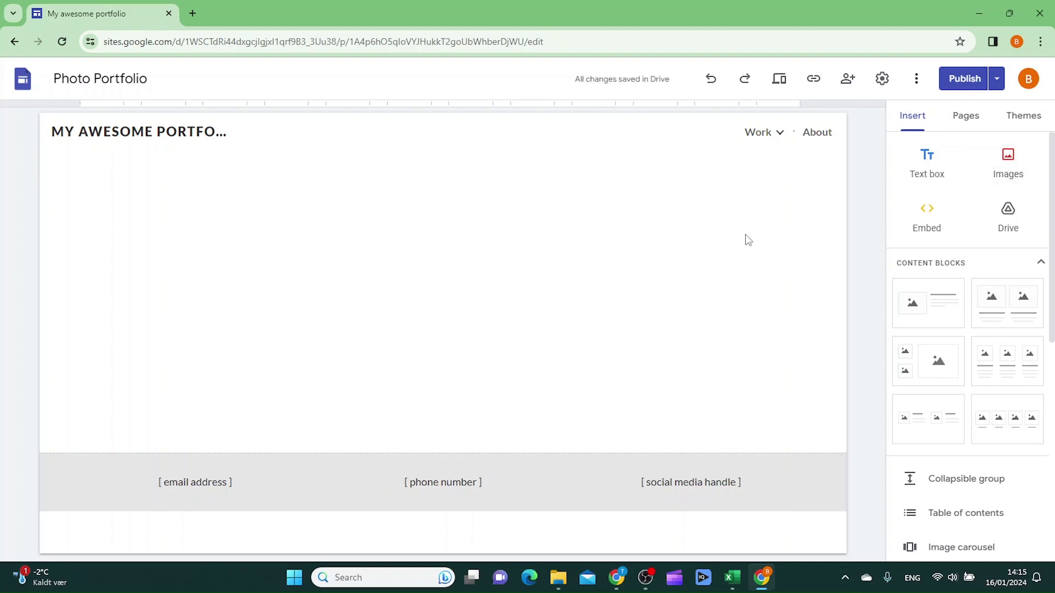
pyautogui.click(1014, 168)
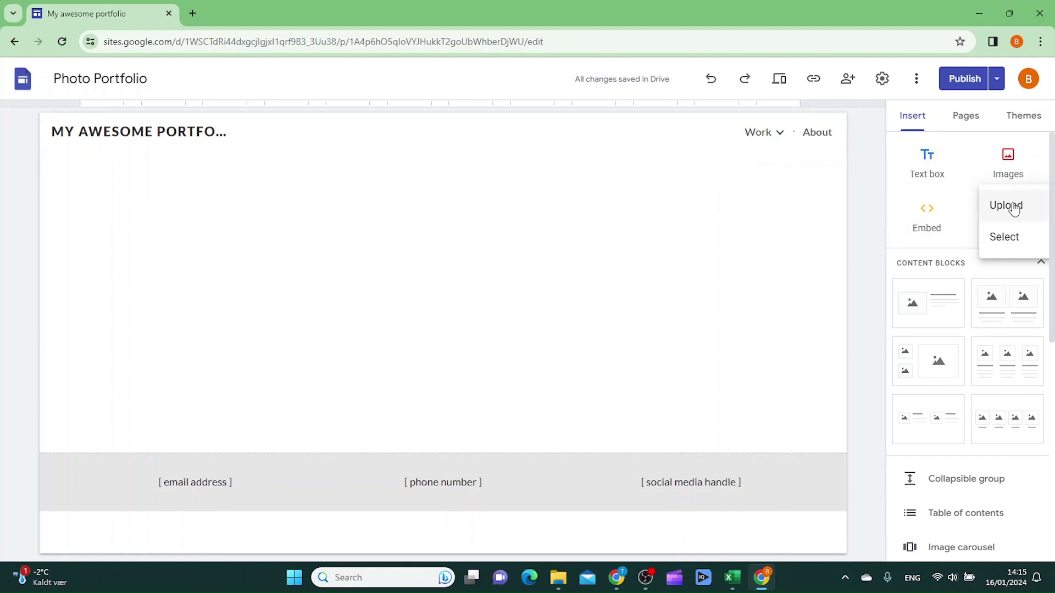
pyautogui.click(1005, 237)
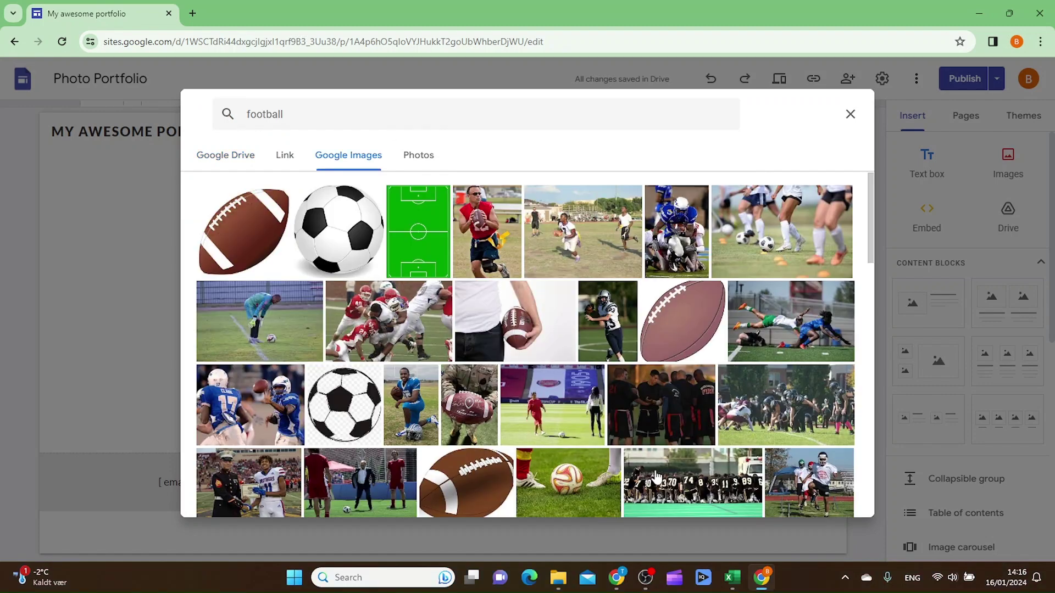
pyautogui.click(572, 241)
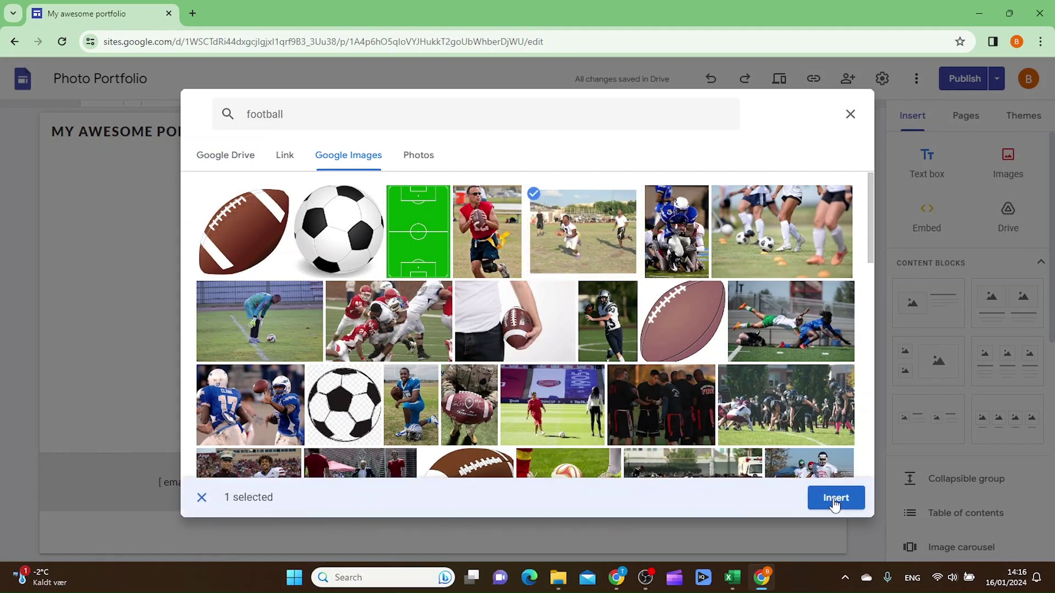
pyautogui.click(836, 508)
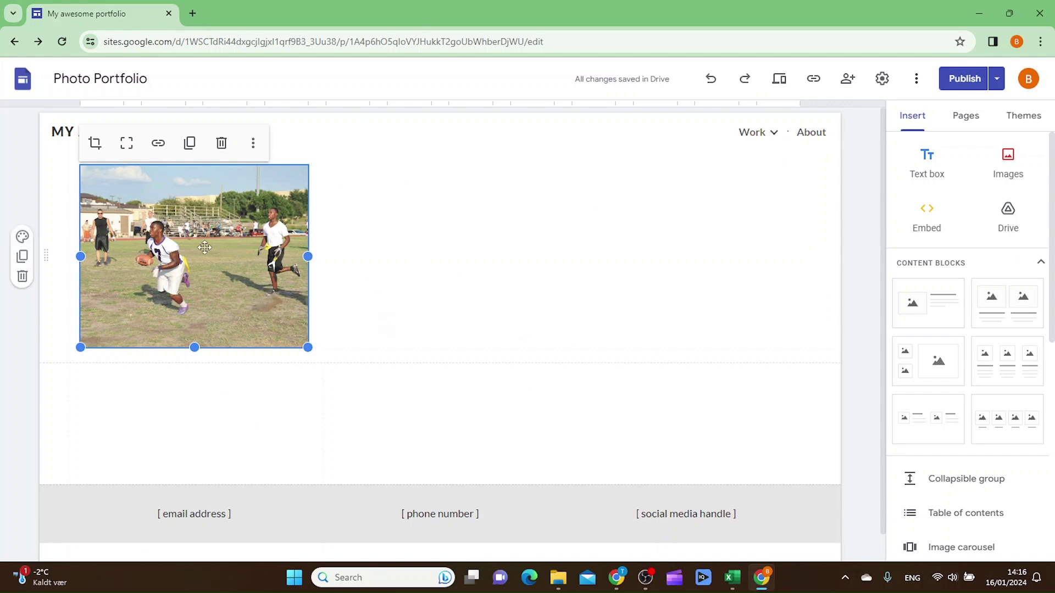
# Step: Reposition and enlarge the football photo so that it fills the left half of its section
pyautogui.moveTo(205, 247); pyautogui.dragTo(471, 248)
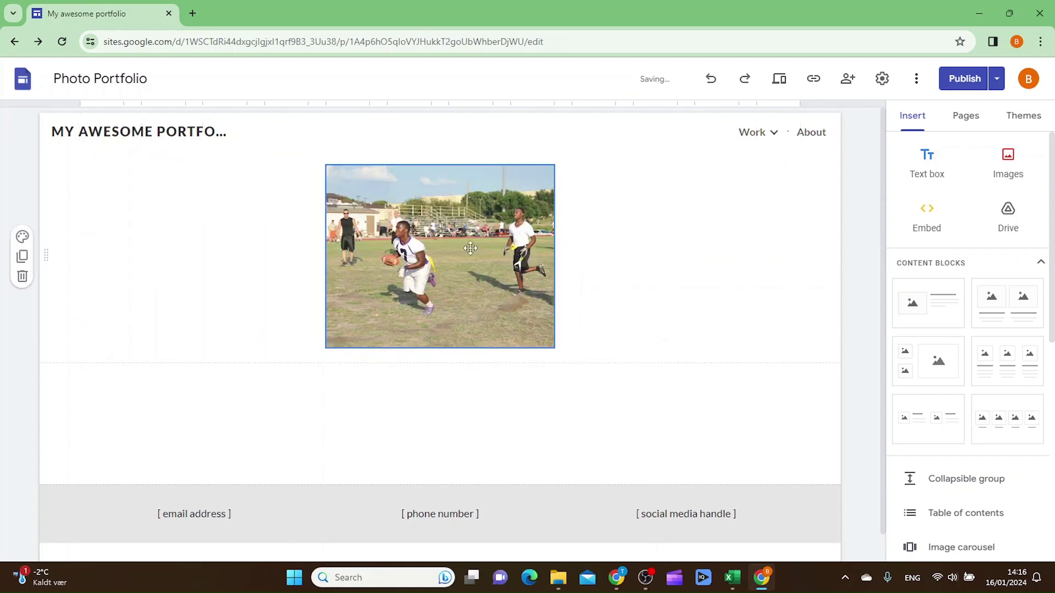
pyautogui.click(431, 221)
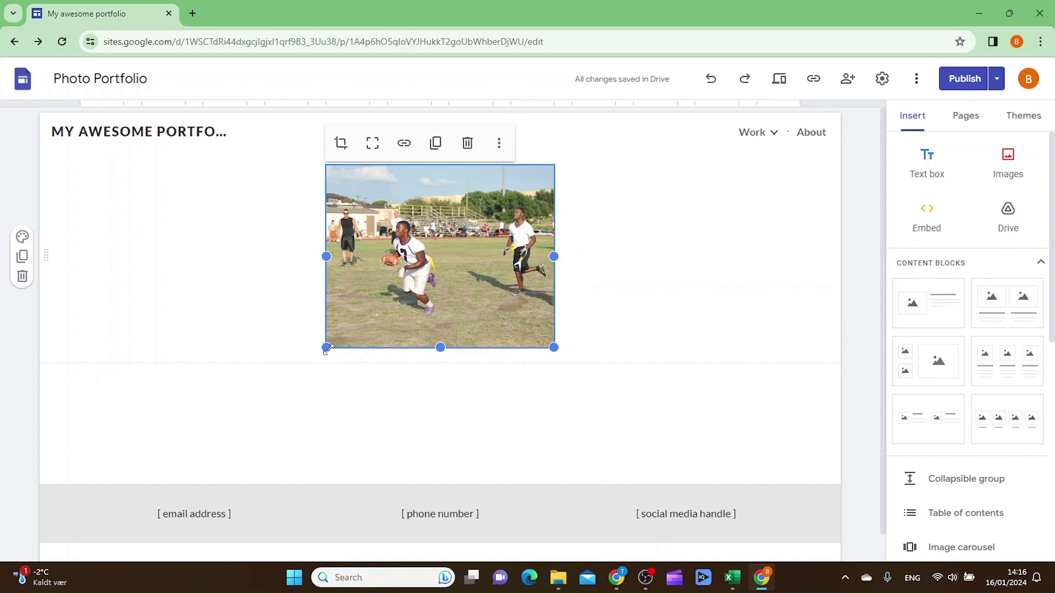
pyautogui.moveTo(328, 348); pyautogui.dragTo(82, 425)
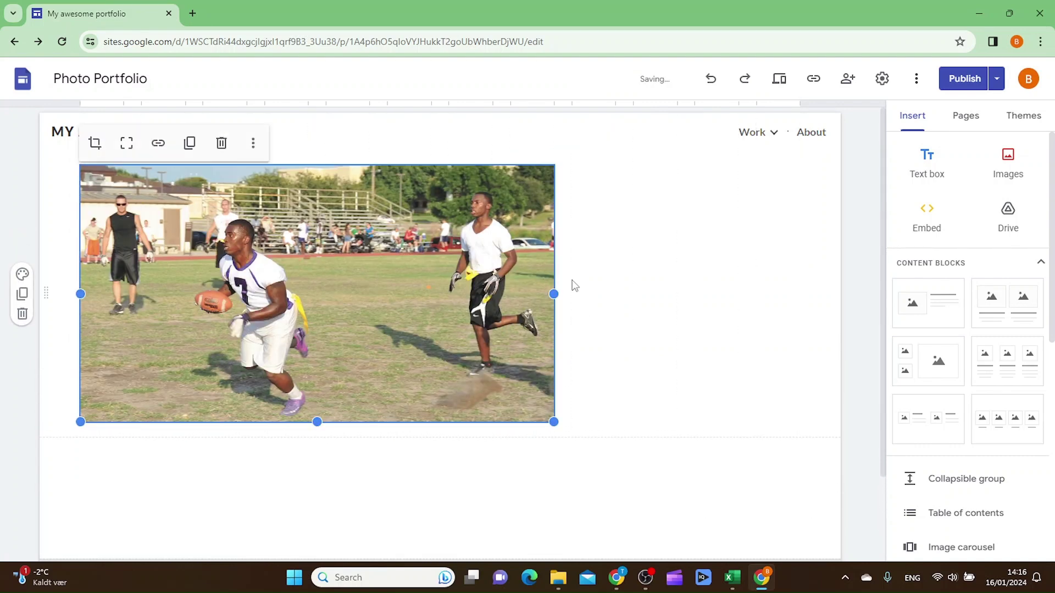
pyautogui.moveTo(554, 294); pyautogui.dragTo(441, 289)
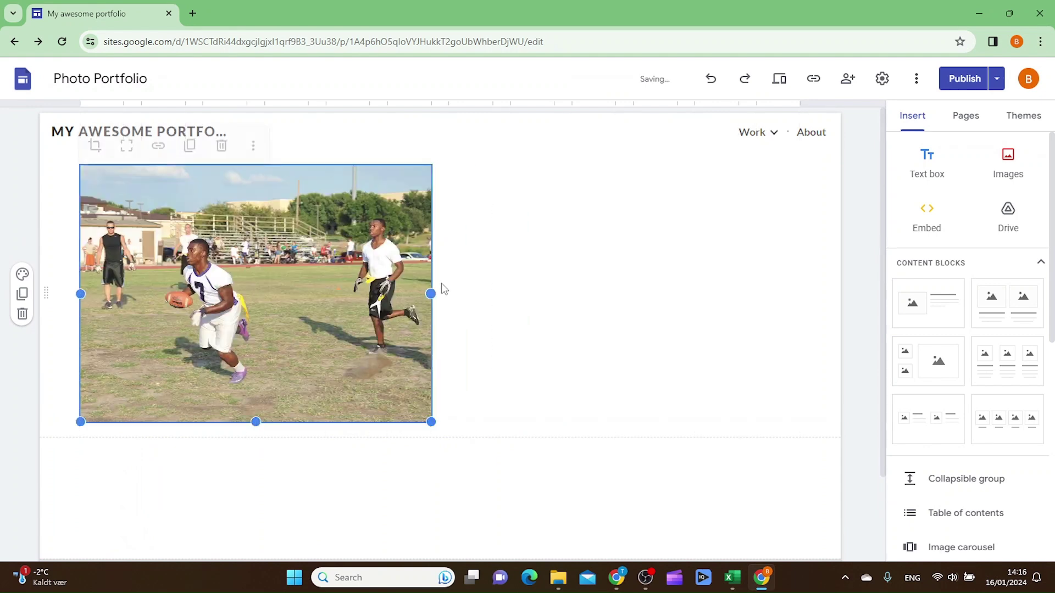
# Step: Add a text box reading "Football field" in a new section below the football photo
pyautogui.click(252, 498)
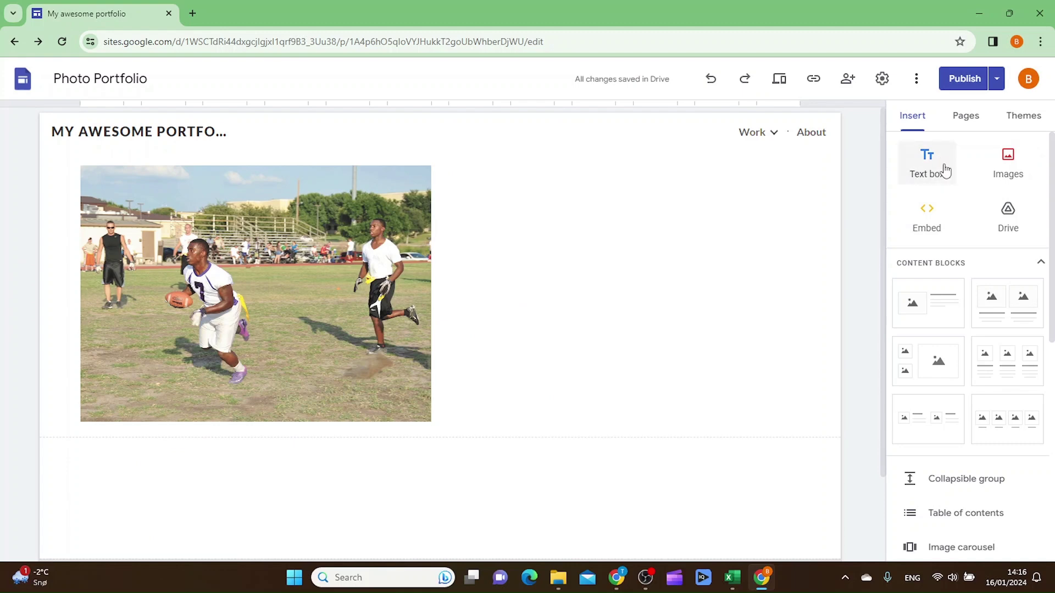
pyautogui.click(927, 165)
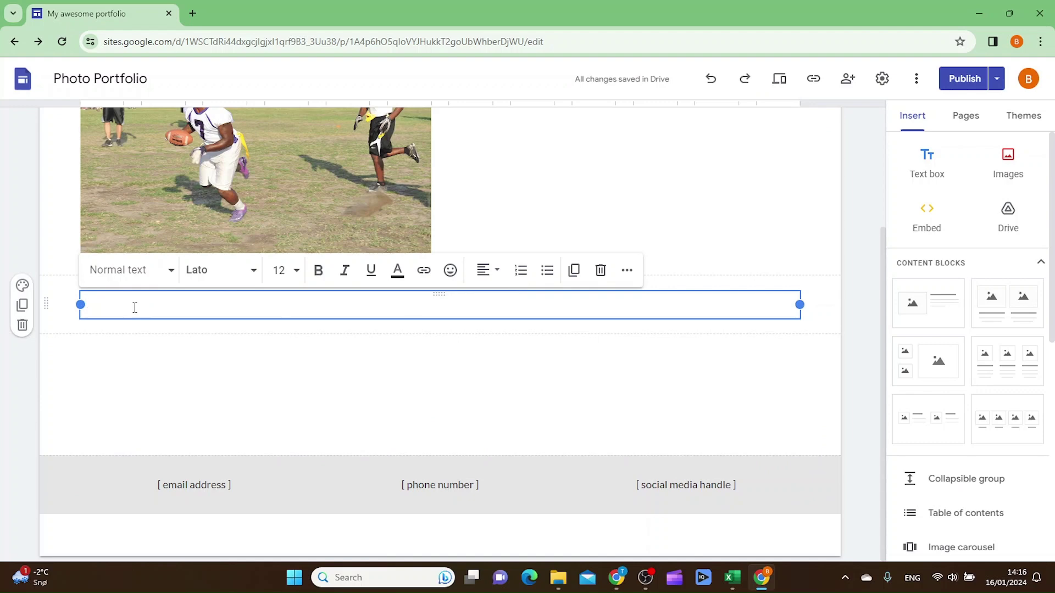
pyautogui.write('Football field')
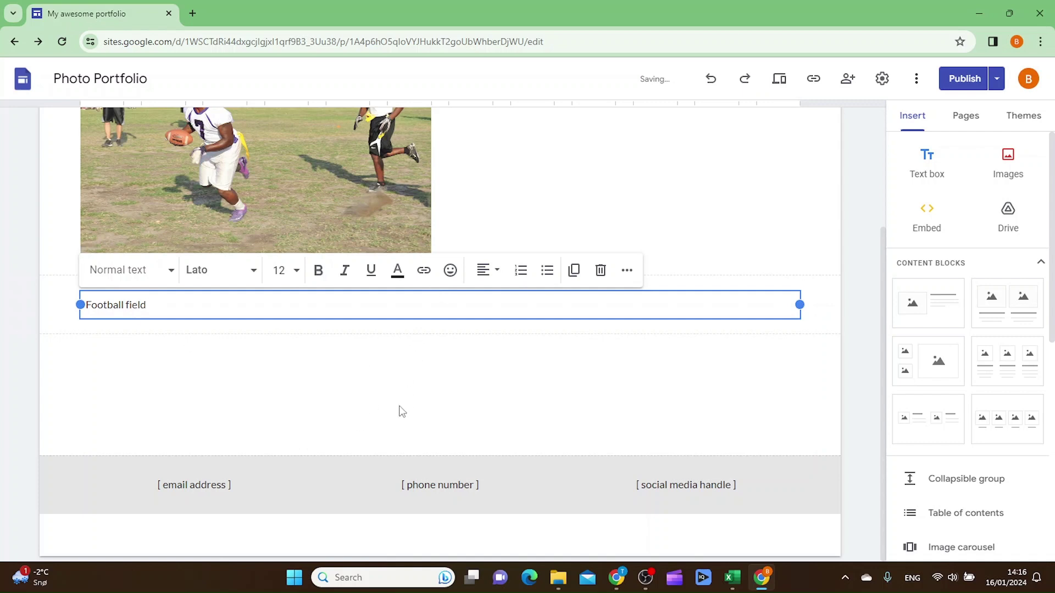
# Step: Format the "Football field" text in red, size 24, bold, with the Comic Sans MS font
pyautogui.moveTo(167, 305); pyautogui.dragTo(82, 304)
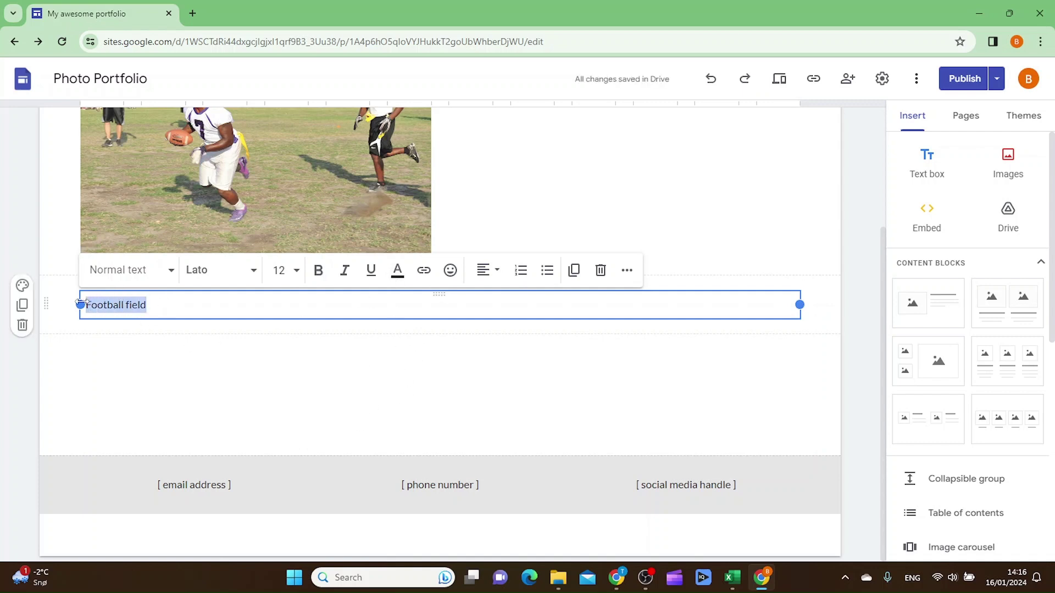
pyautogui.click(402, 274)
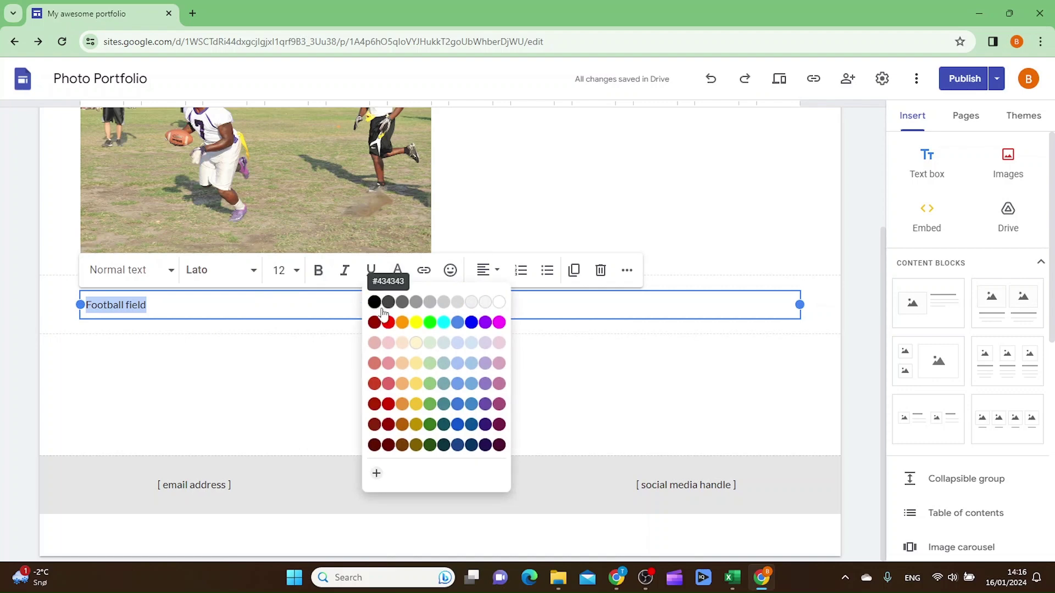
pyautogui.click(389, 323)
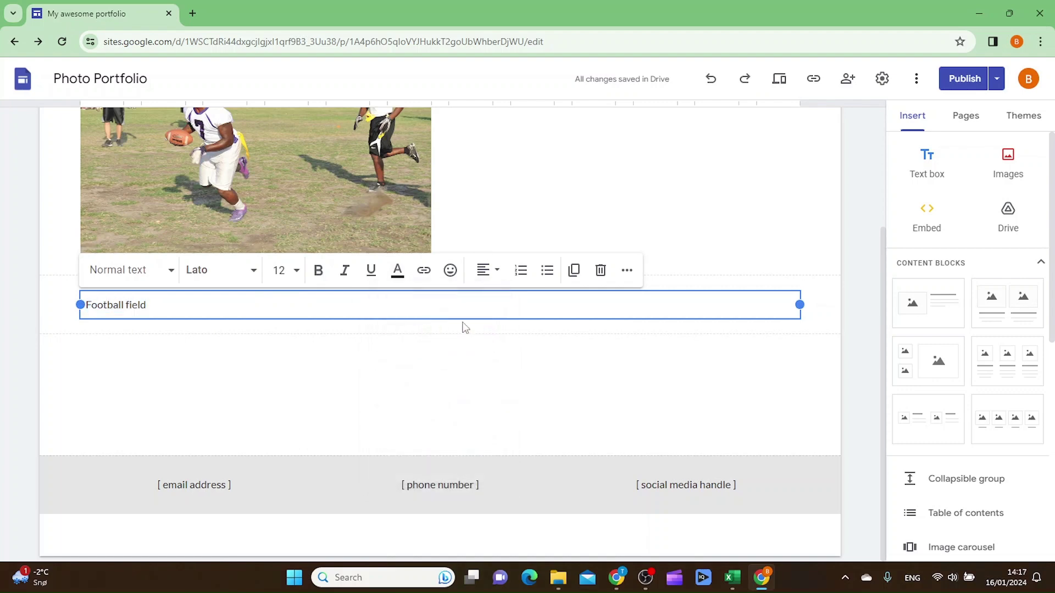
pyautogui.click(298, 271)
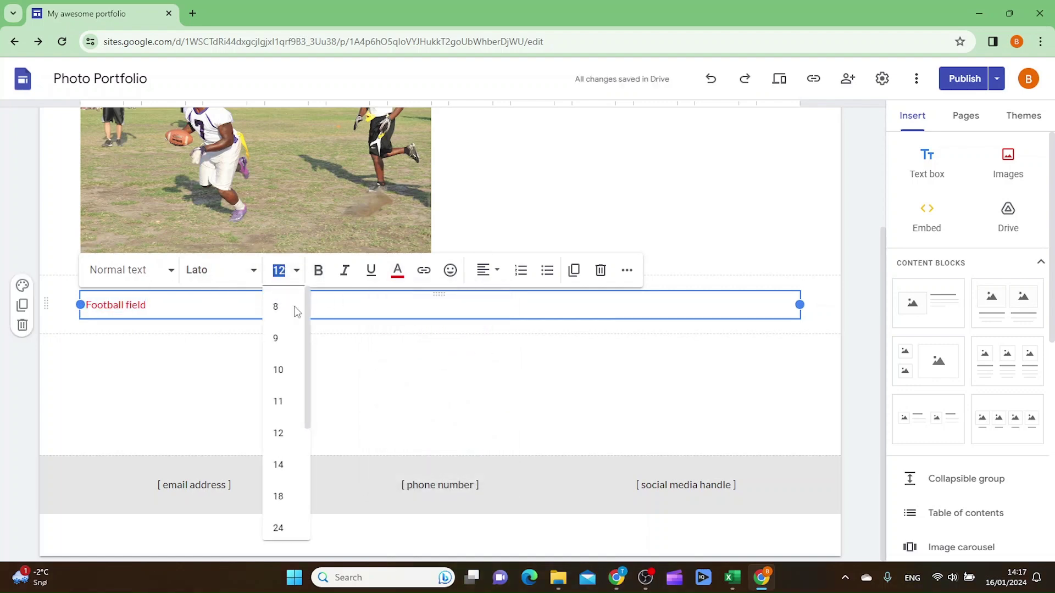
pyautogui.click(278, 527)
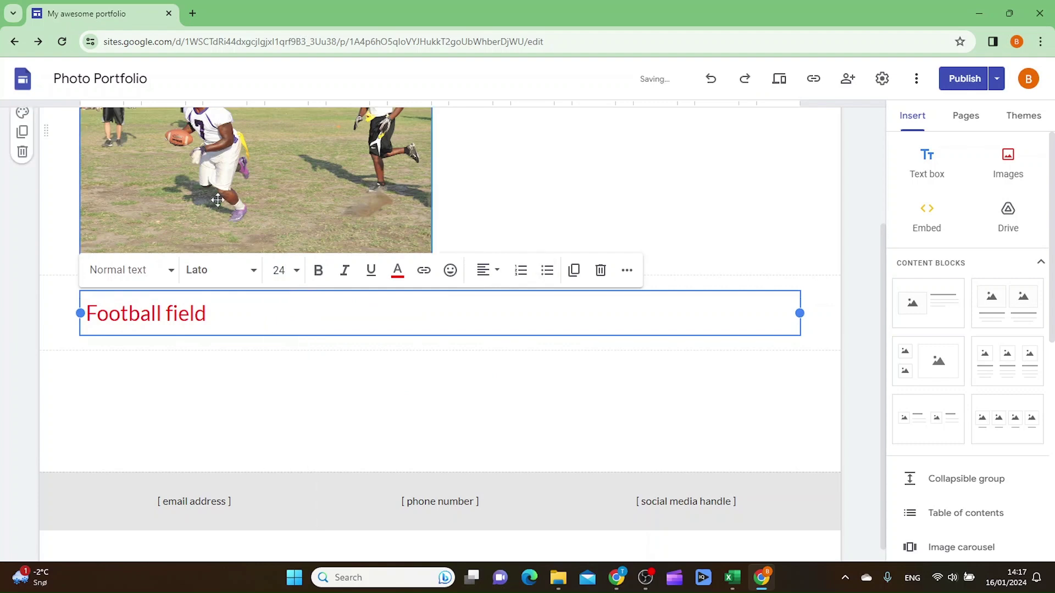
pyautogui.click(318, 271)
pyautogui.click(251, 276)
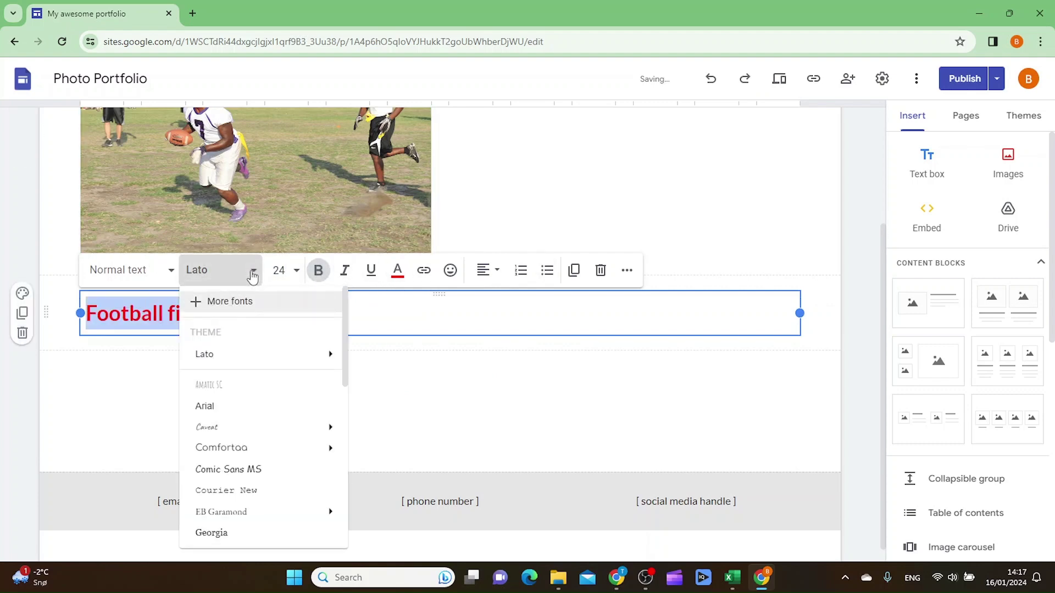
pyautogui.click(237, 470)
pyautogui.click(270, 314)
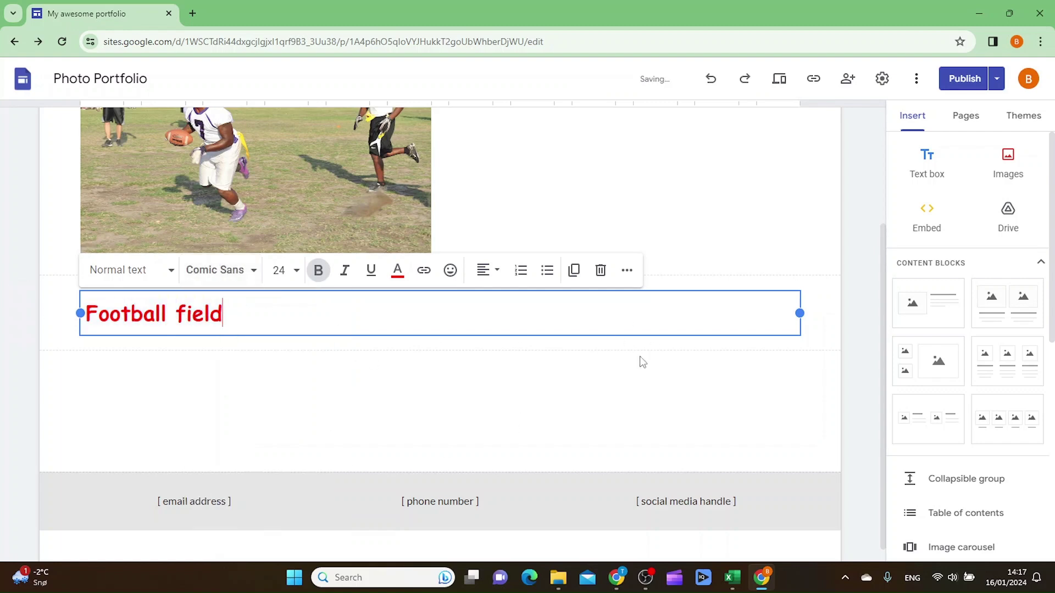
pyautogui.scroll(3, 632, 355)
pyautogui.scroll(-2, 503, 357)
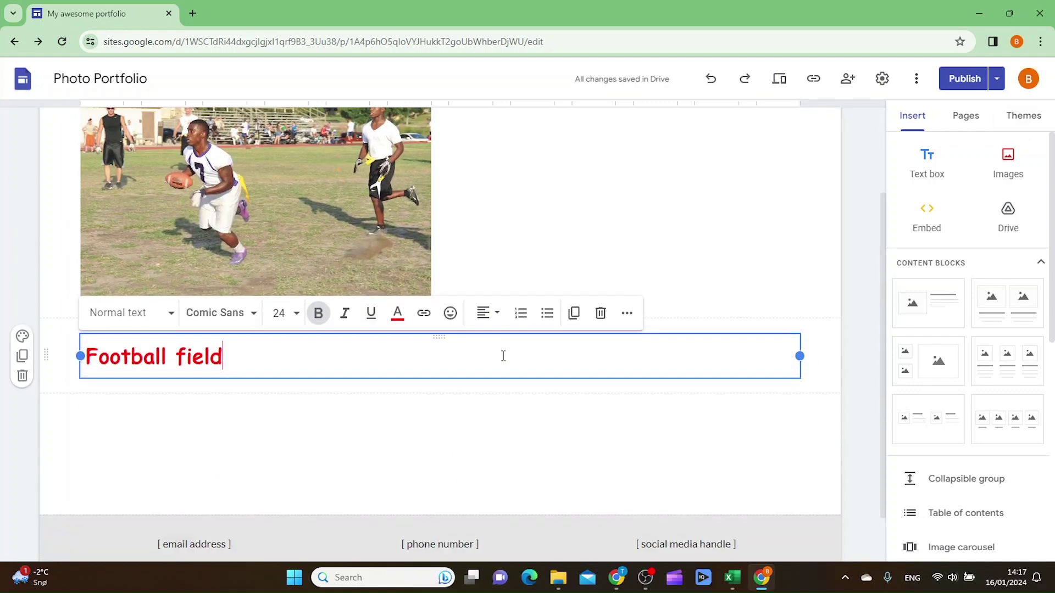
pyautogui.scroll(2, 502, 355)
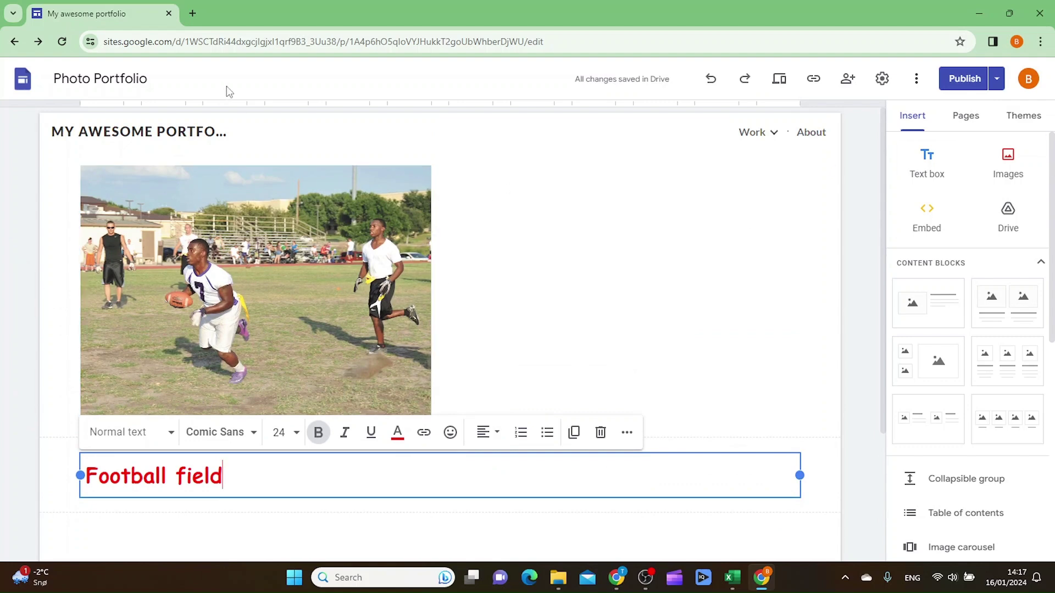
pyautogui.scroll(-3, 727, 236)
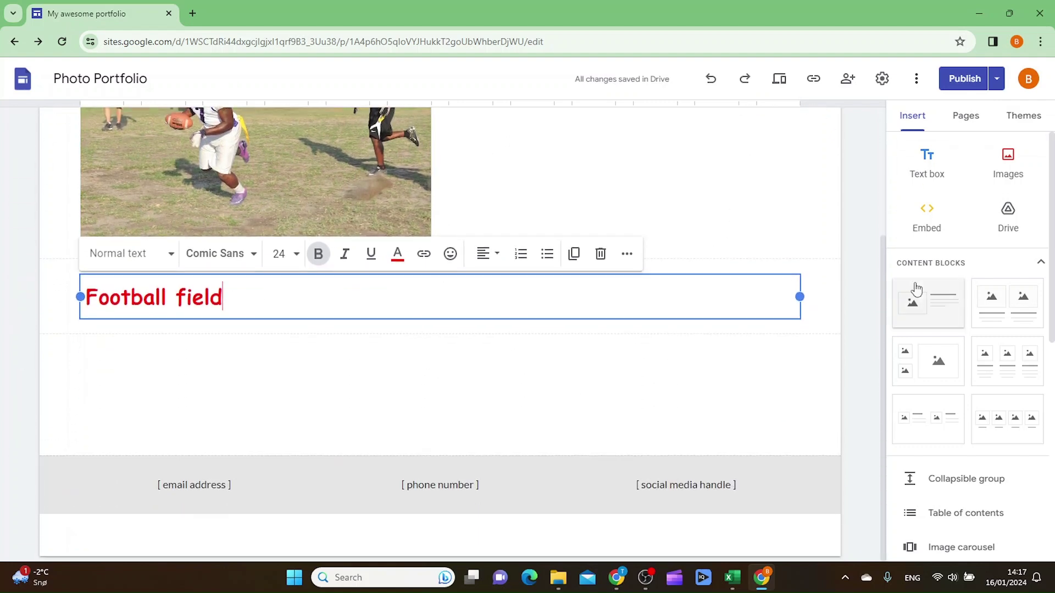
# Step: Insert a content block with one image beside a heading and body text below the "Football field" text
pyautogui.scroll(-2, 1000, 330)
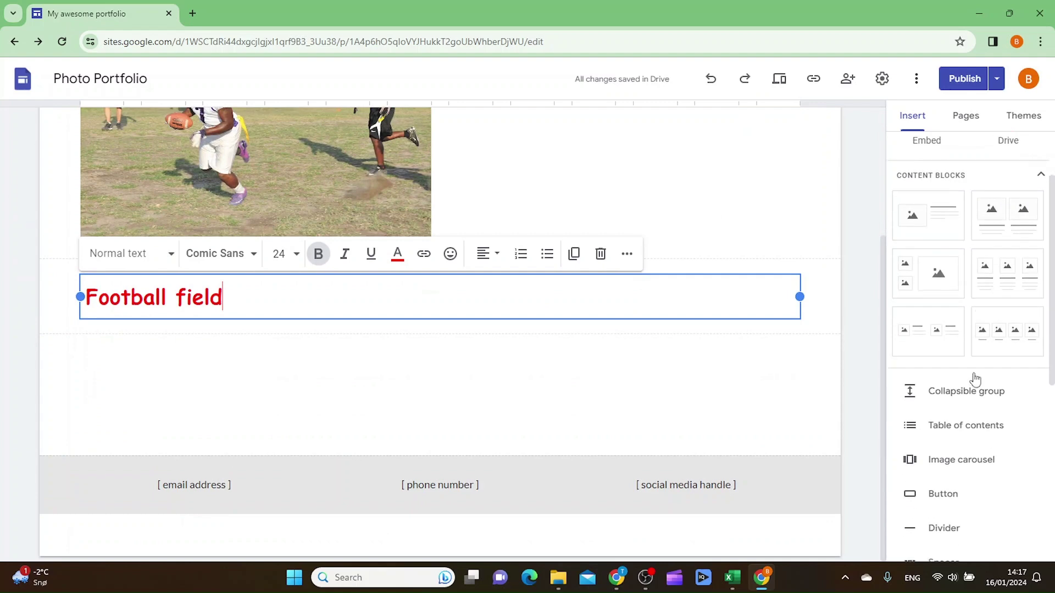
pyautogui.scroll(2, 973, 373)
pyautogui.scroll(-3, 956, 313)
pyautogui.scroll(1, 987, 322)
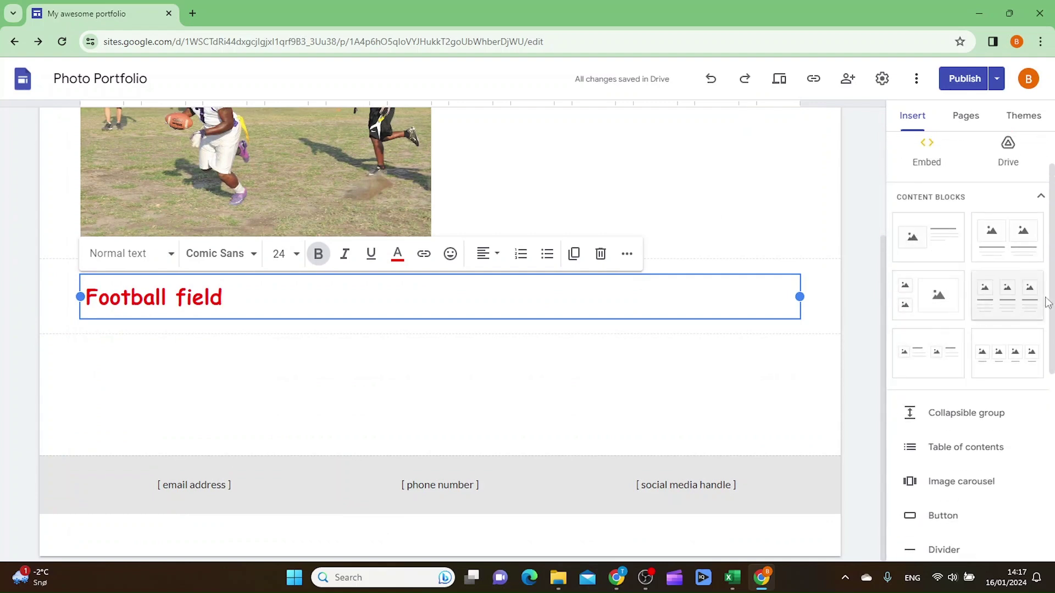
pyautogui.scroll(1, 977, 341)
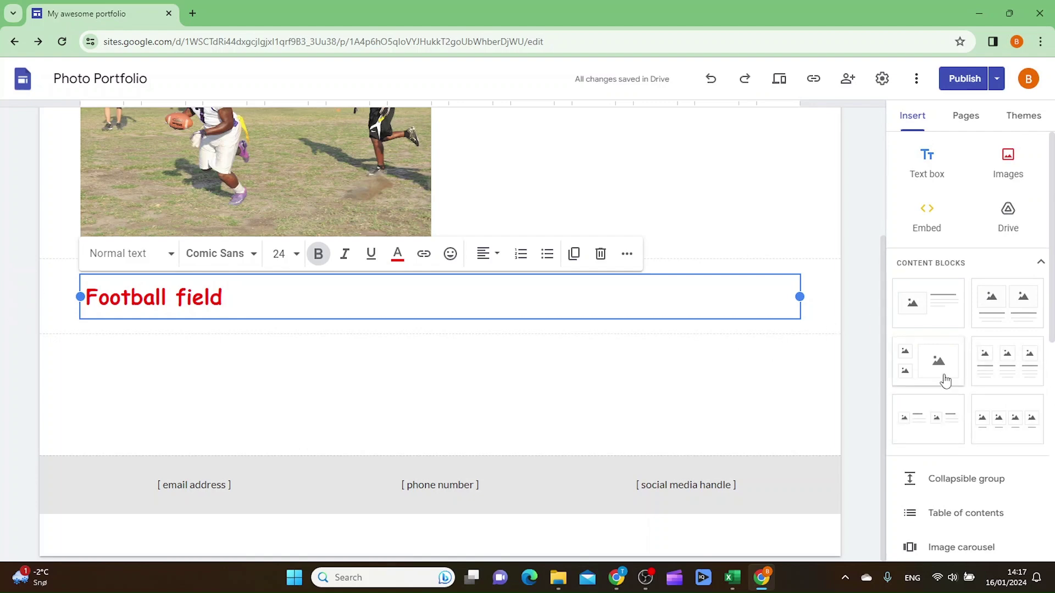
pyautogui.click(920, 309)
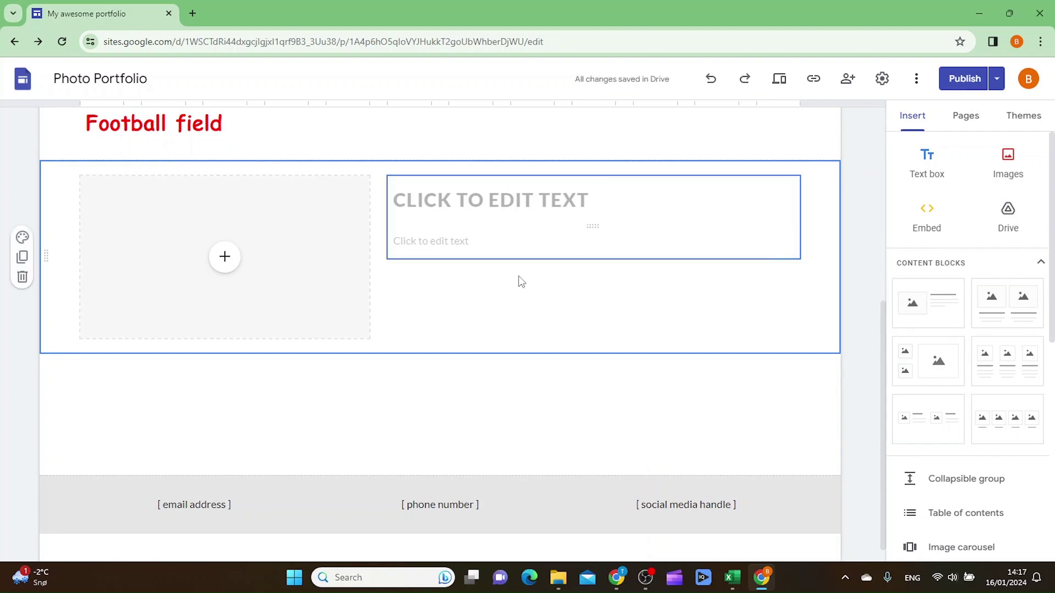
# Step: Fill the block's image placeholder with the photo of the skier in green trousers, found by searching Google Images for "skiing"
pyautogui.click(223, 265)
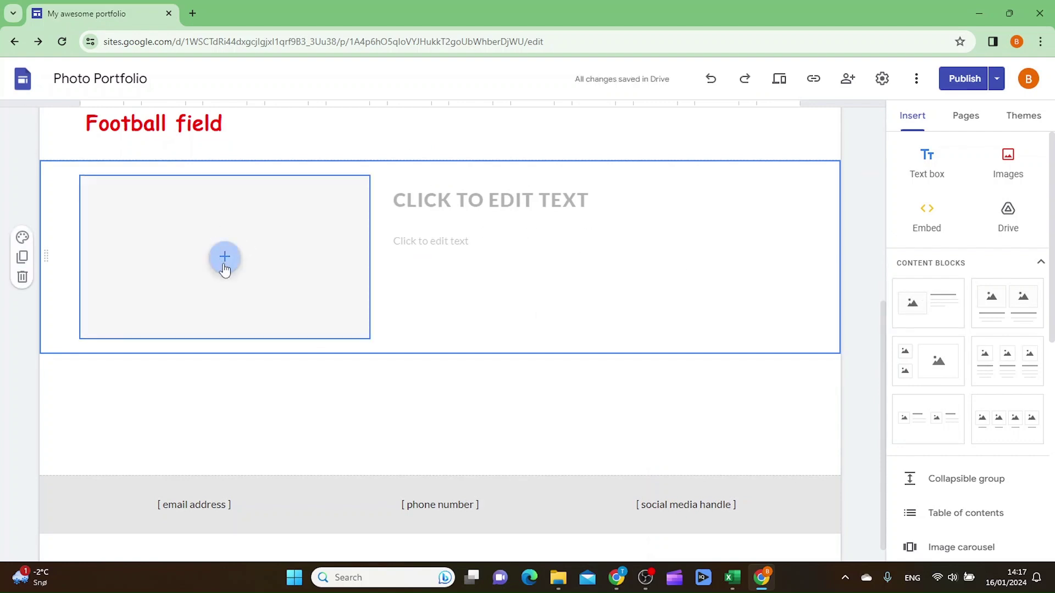
pyautogui.click(223, 263)
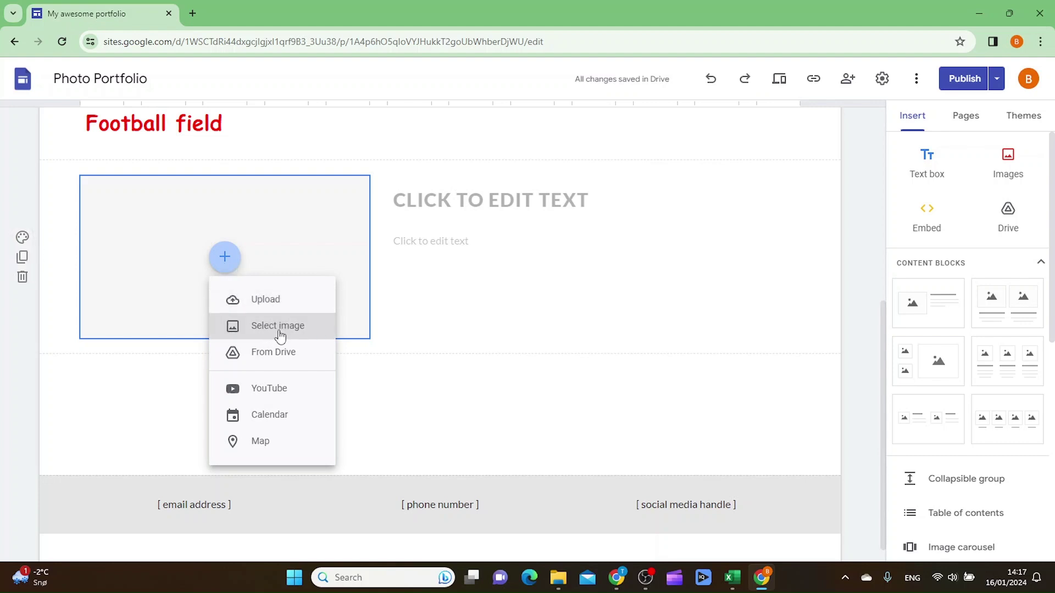
pyautogui.click(273, 327)
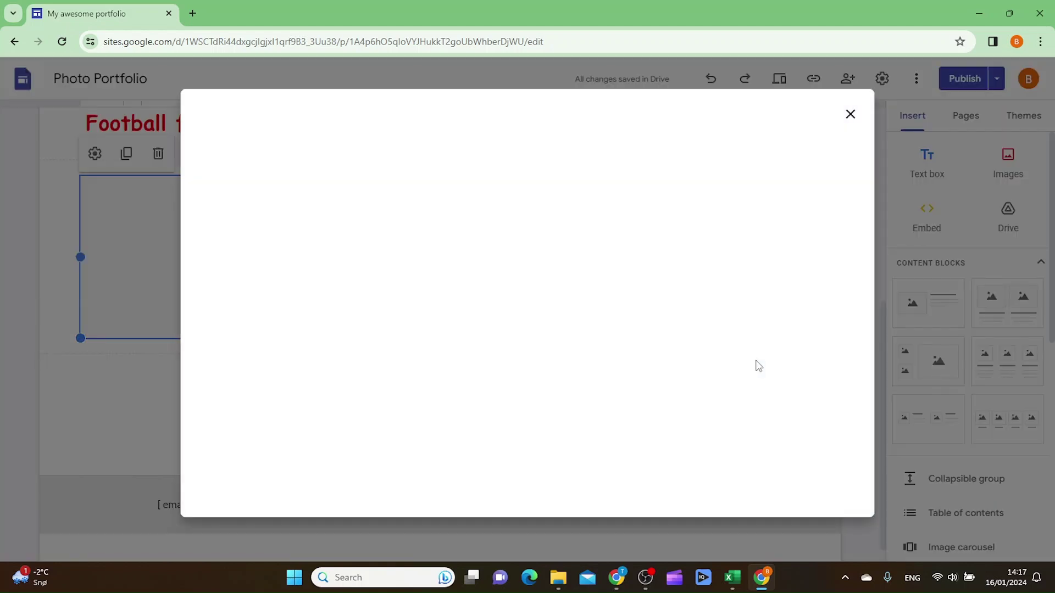
pyautogui.click(463, 116)
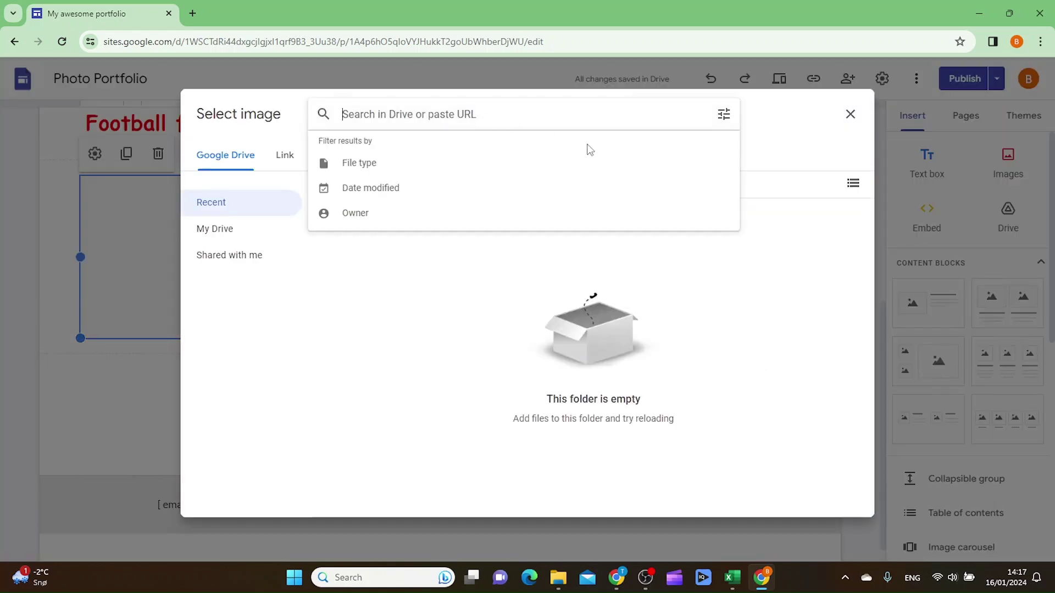
pyautogui.click(285, 157)
pyautogui.click(351, 154)
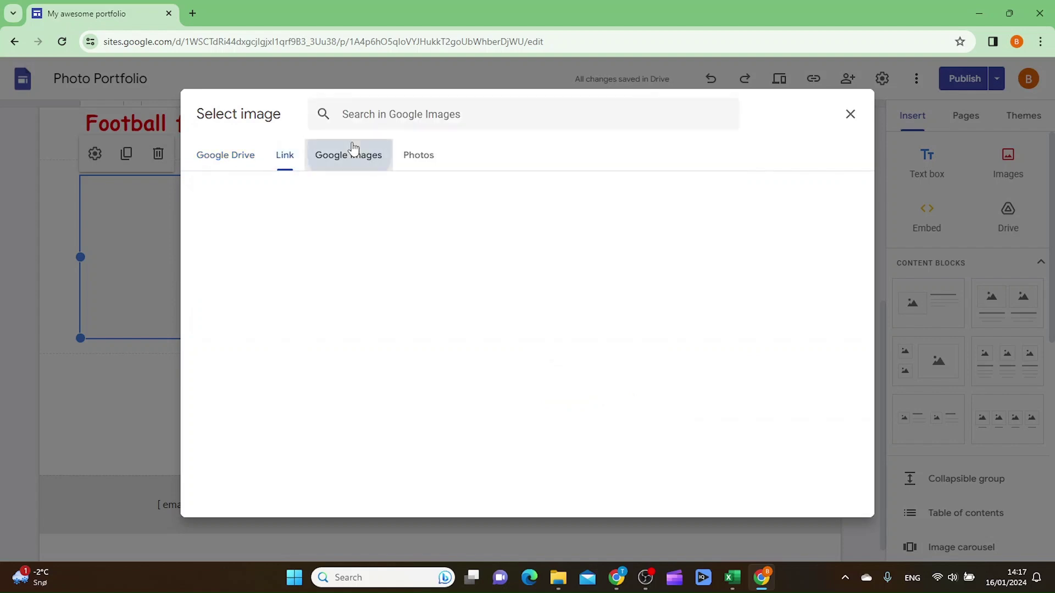
pyautogui.click(443, 113)
pyautogui.write('skii')
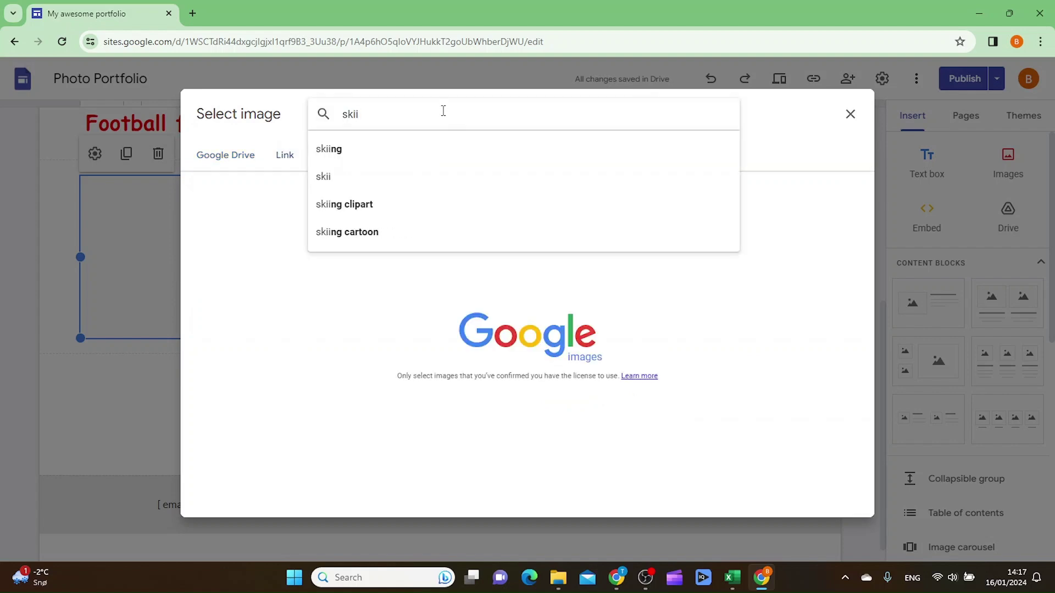
pyautogui.click(402, 159)
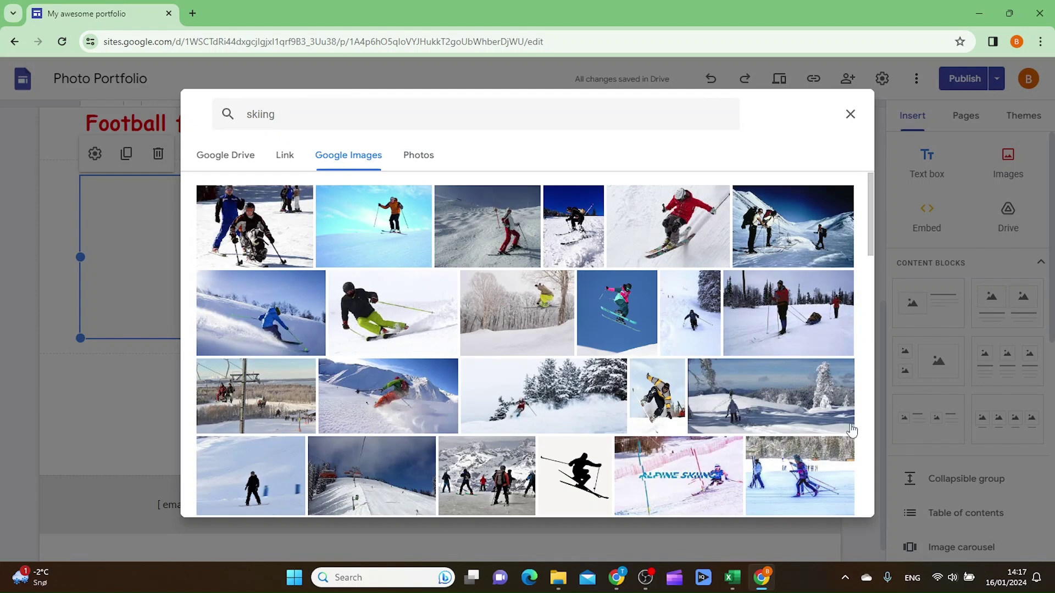
pyautogui.click(382, 324)
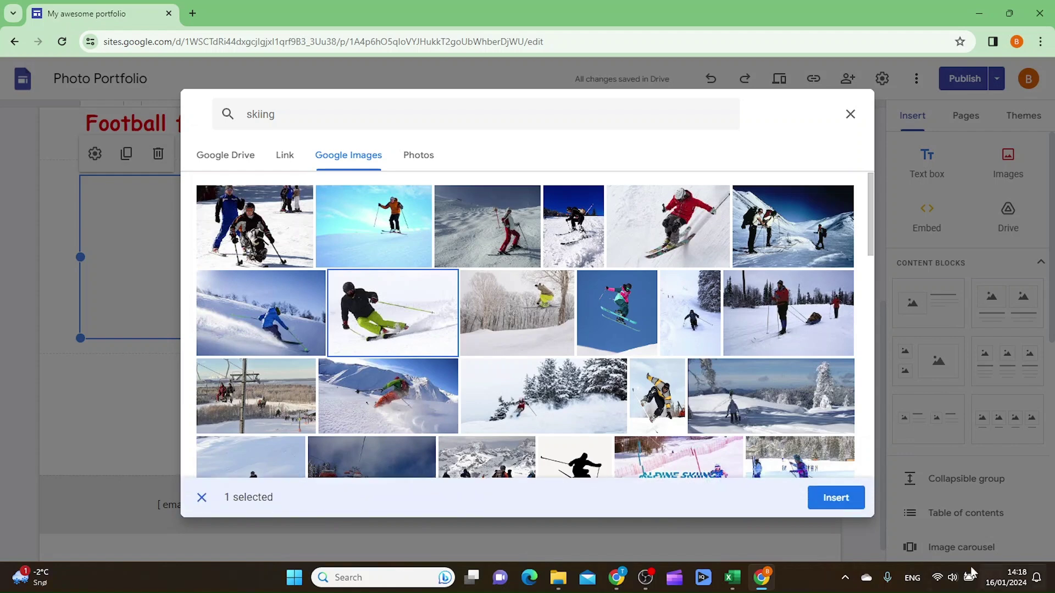
pyautogui.click(851, 501)
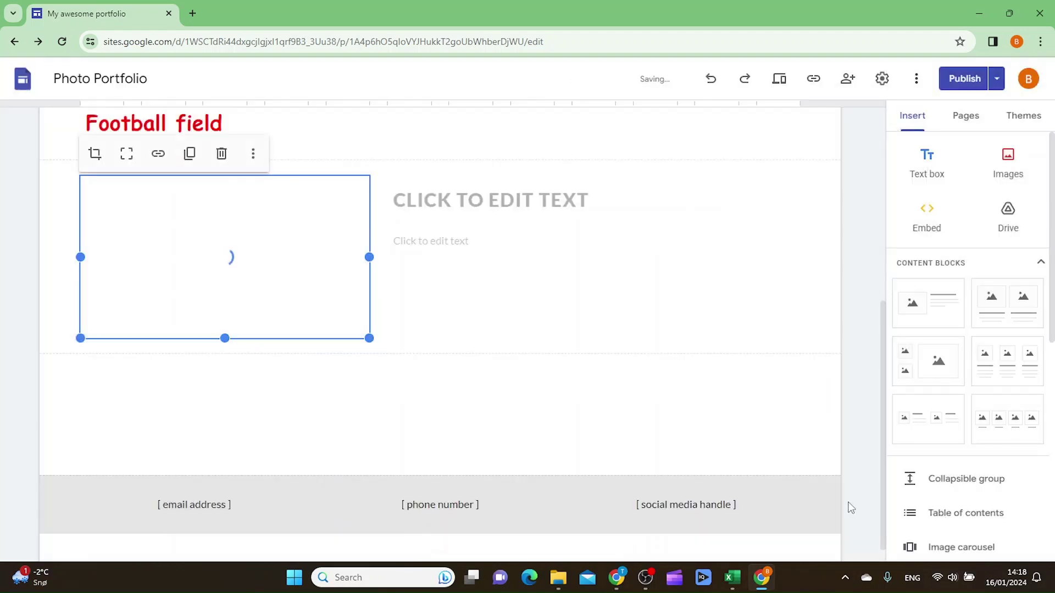
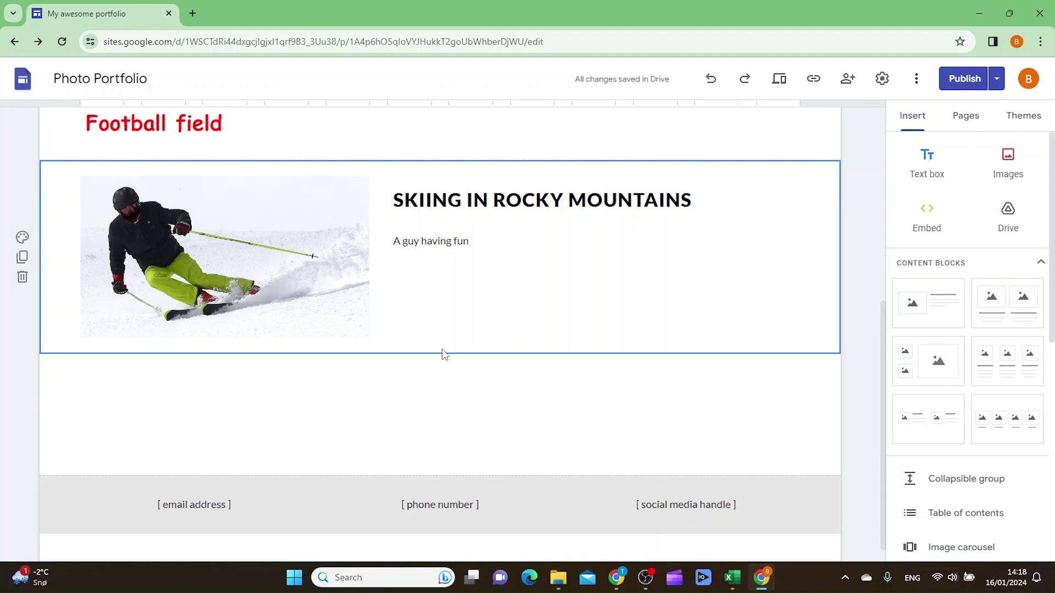
# Step: Edit the site footer and replace the e-mail address placeholder text inside its brackets with the contact e-mail
pyautogui.scroll(-1, 453, 332)
pyautogui.scroll(5, 467, 333)
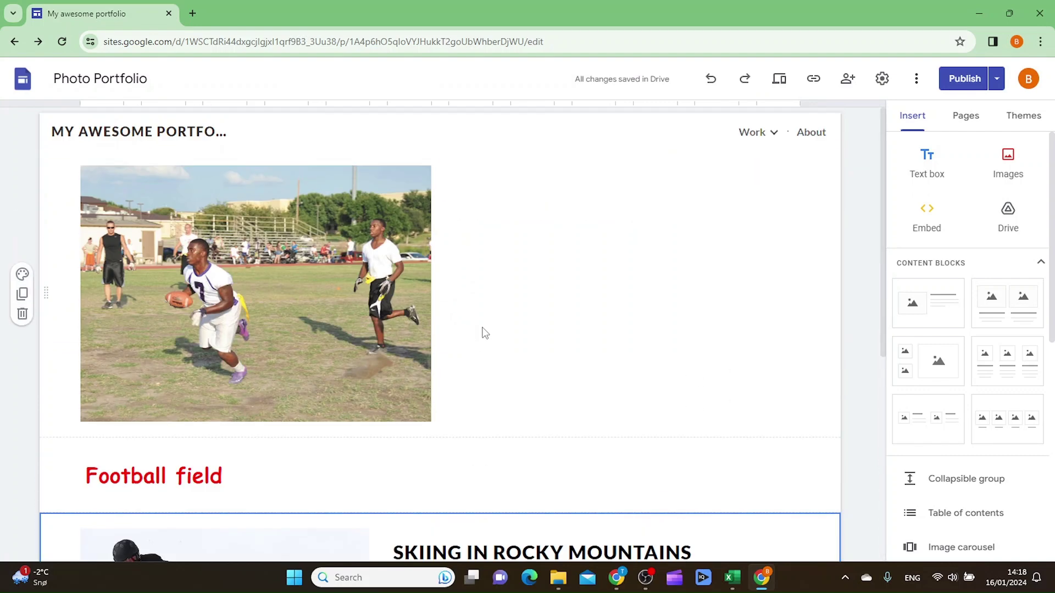
pyautogui.scroll(-5, 461, 296)
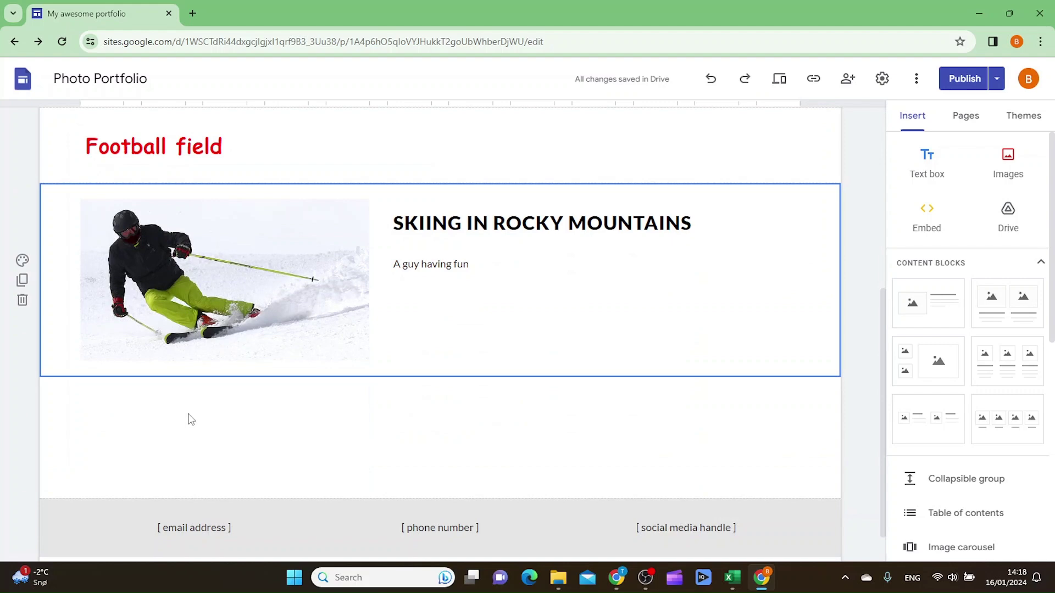
pyautogui.scroll(-1, 506, 480)
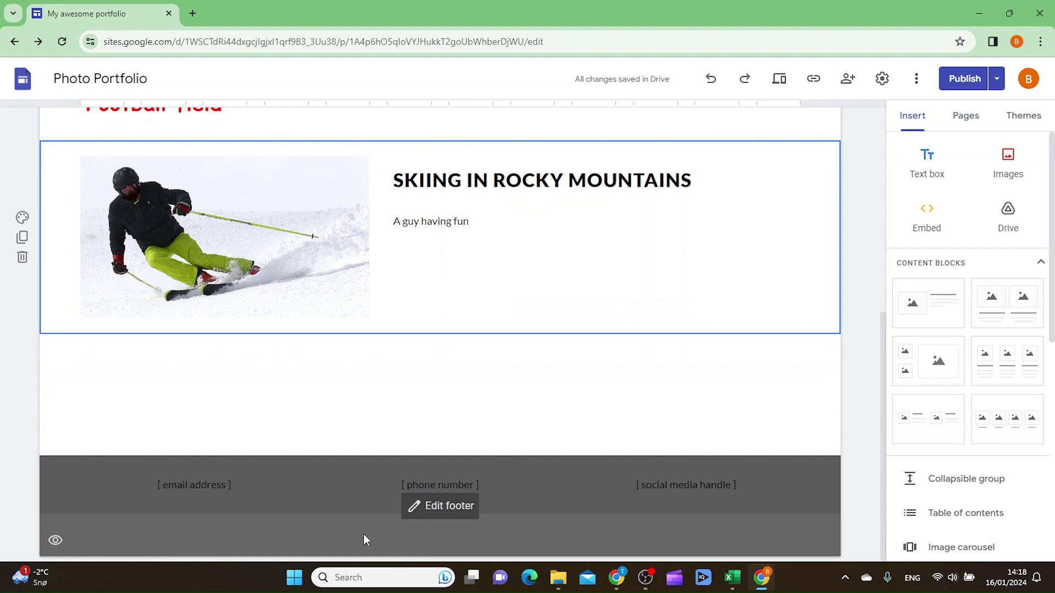
pyautogui.click(454, 512)
pyautogui.click(227, 485)
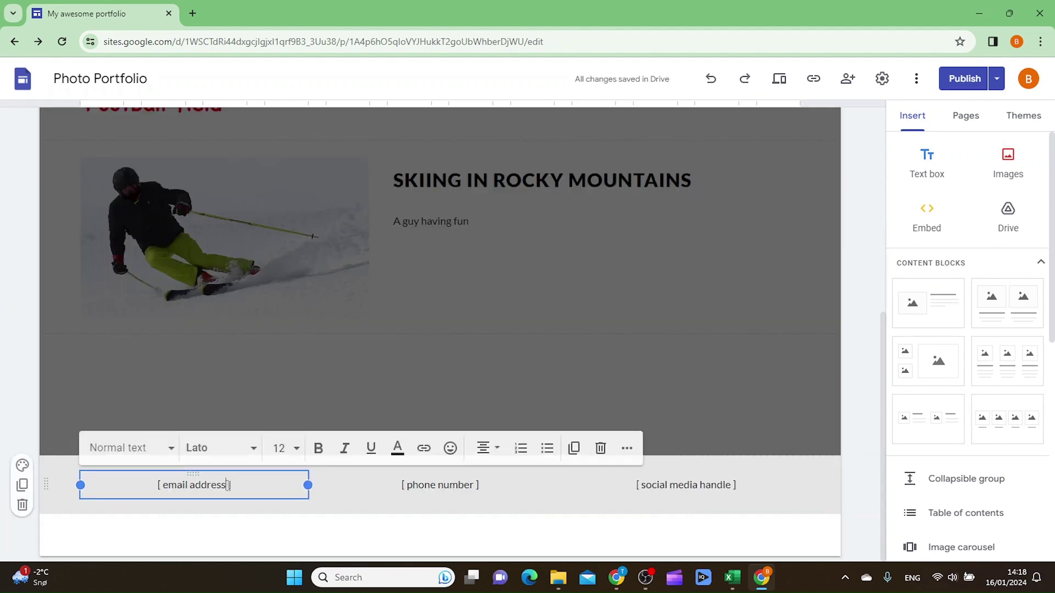
pyautogui.moveTo(226, 485); pyautogui.dragTo(162, 487)
pyautogui.write('e')
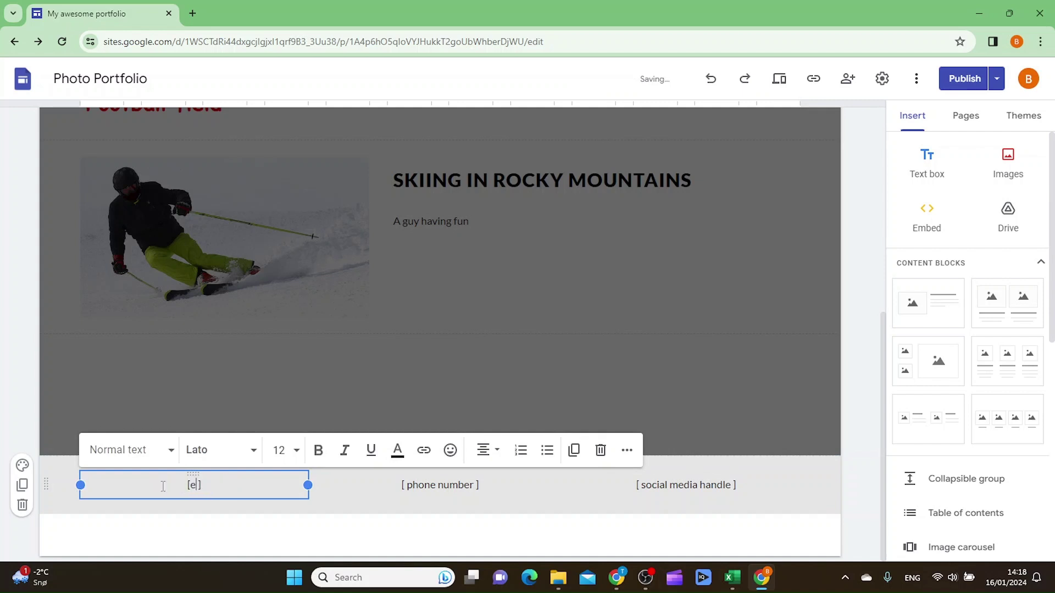
pyautogui.write('xample@example ')
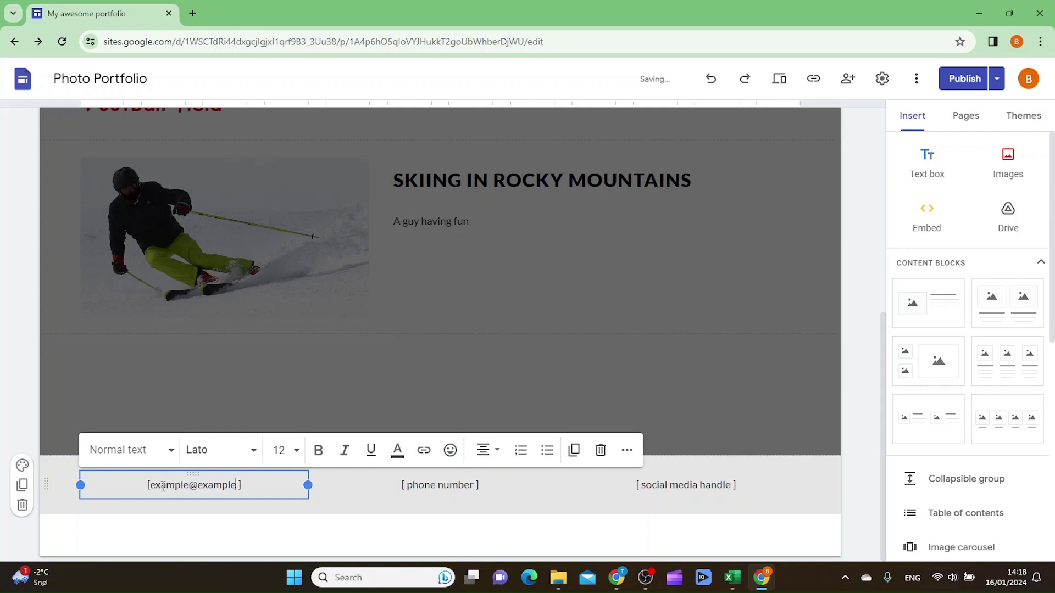
pyautogui.write('.com')
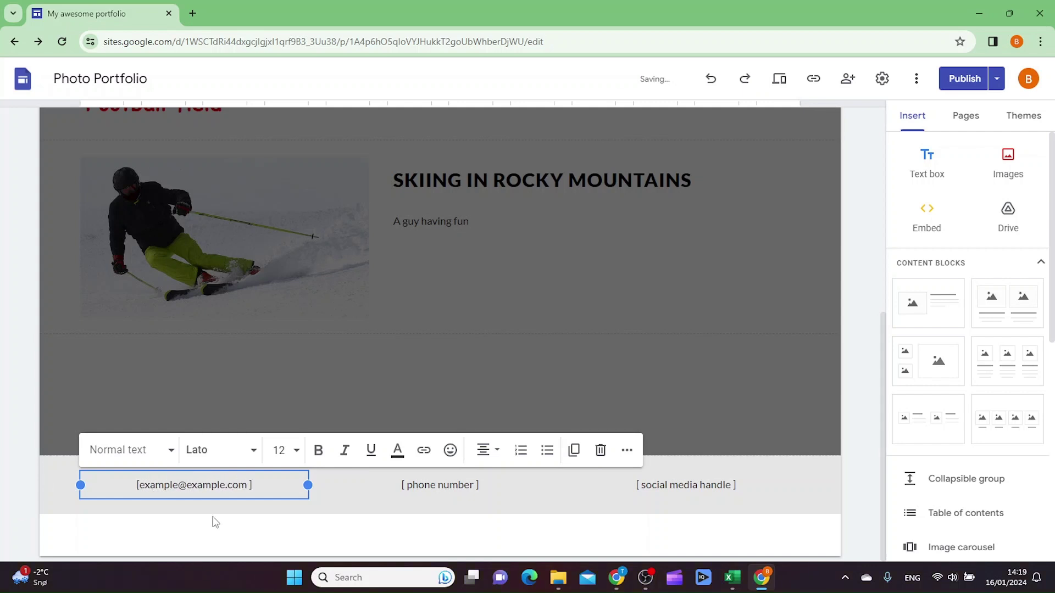
# Step: Examine the footer's phone number and social media handle placeholders and look over the Sports page content above
pyautogui.click(464, 486)
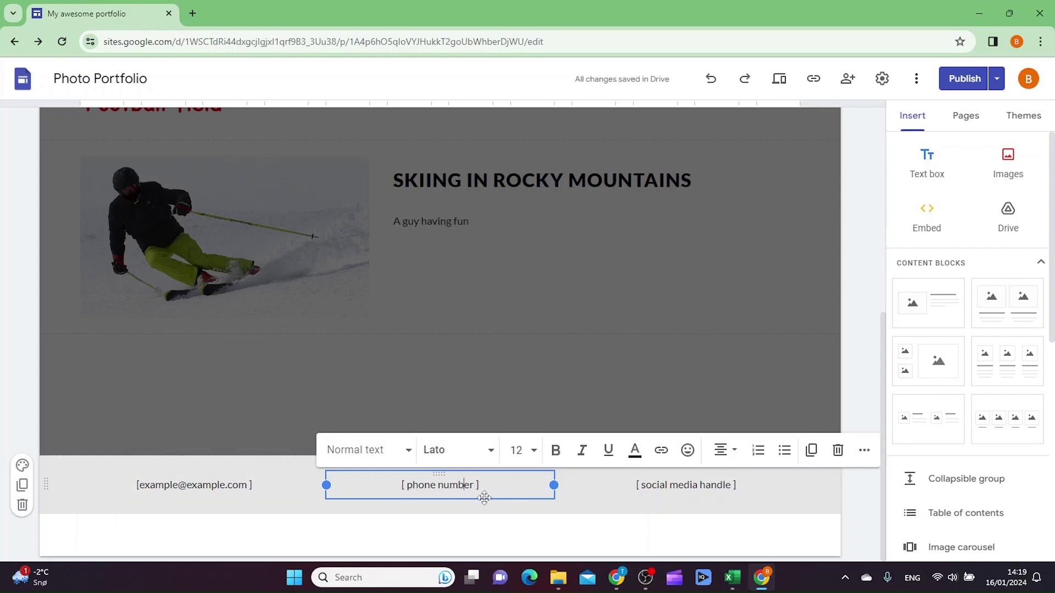
pyautogui.click(734, 496)
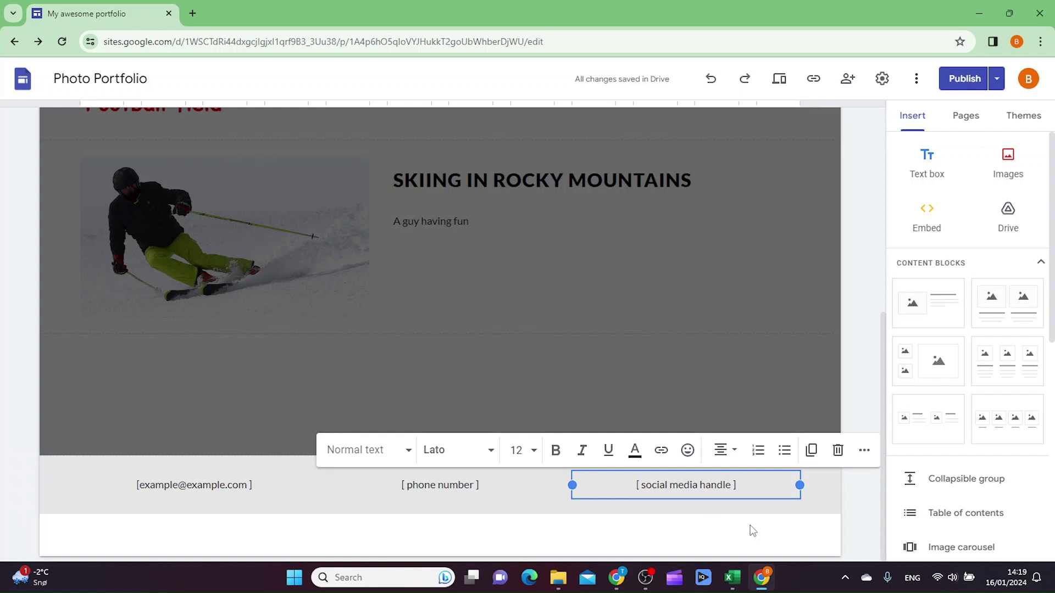
pyautogui.scroll(5, 737, 522)
pyautogui.scroll(-5, 737, 525)
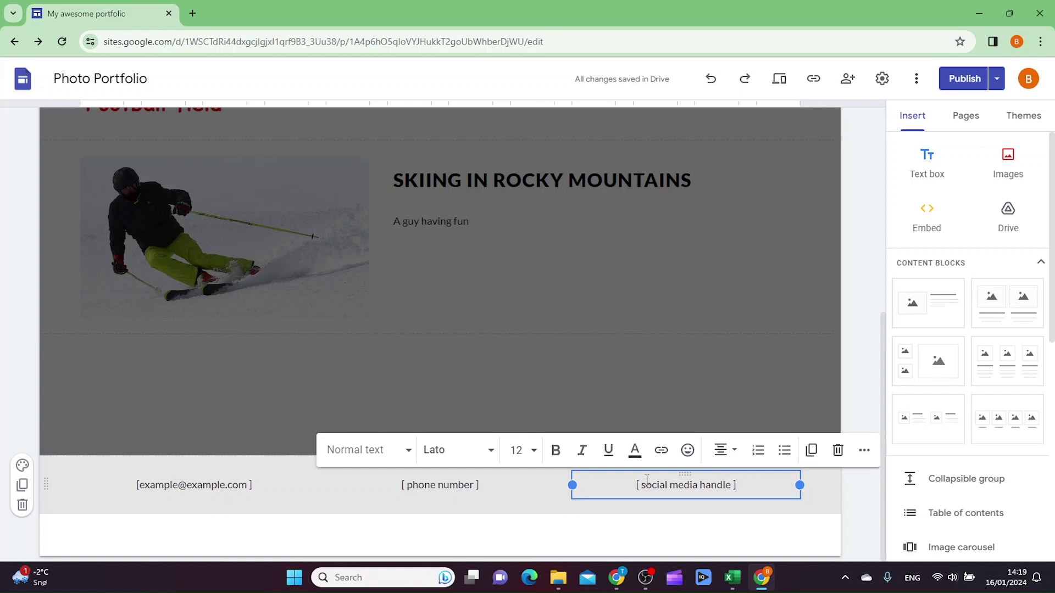
pyautogui.scroll(7, 672, 387)
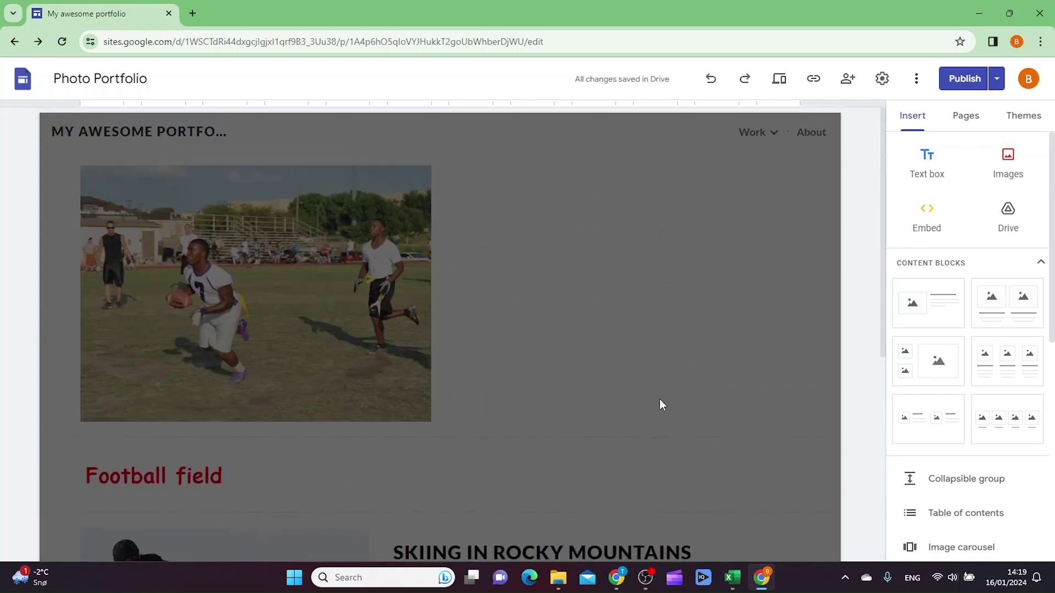
pyautogui.scroll(-7, 577, 385)
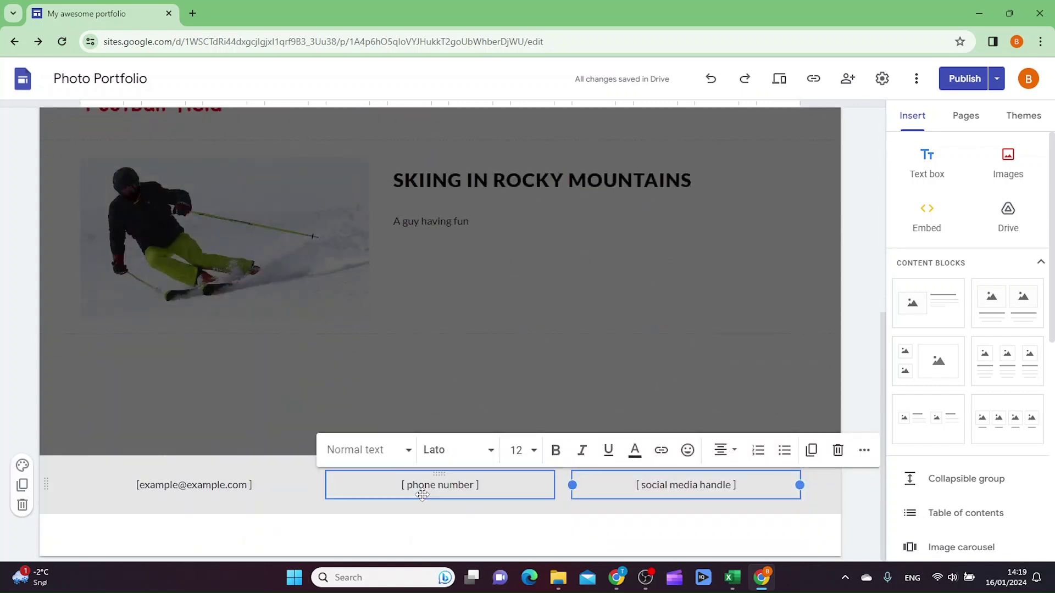
pyautogui.scroll(7, 425, 478)
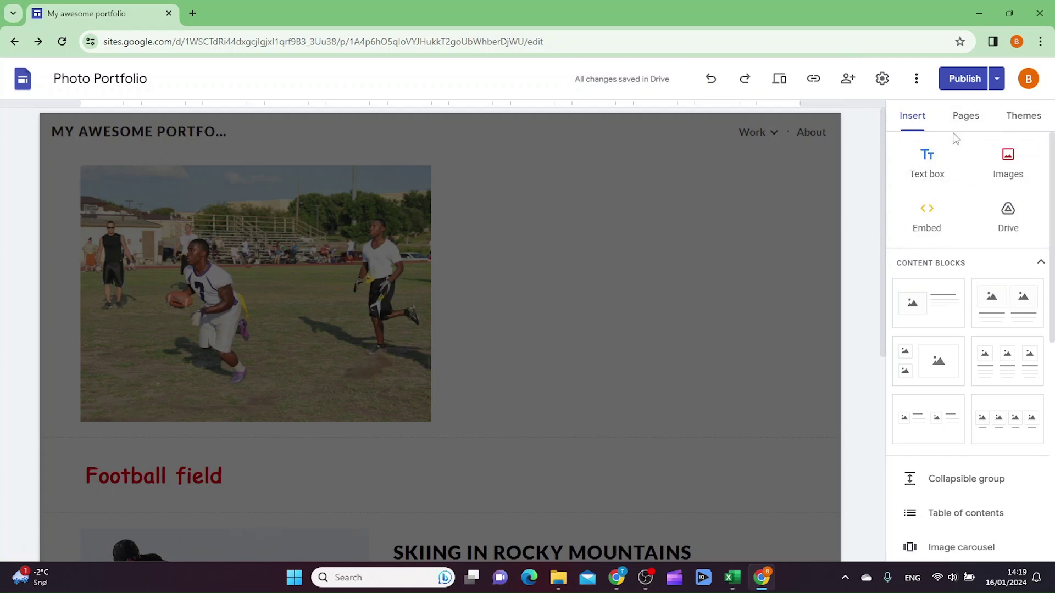
# Step: Open the About page and review its self-portrait, introduction, contact line, Clients, Work Experience and Education sections
pyautogui.click(964, 116)
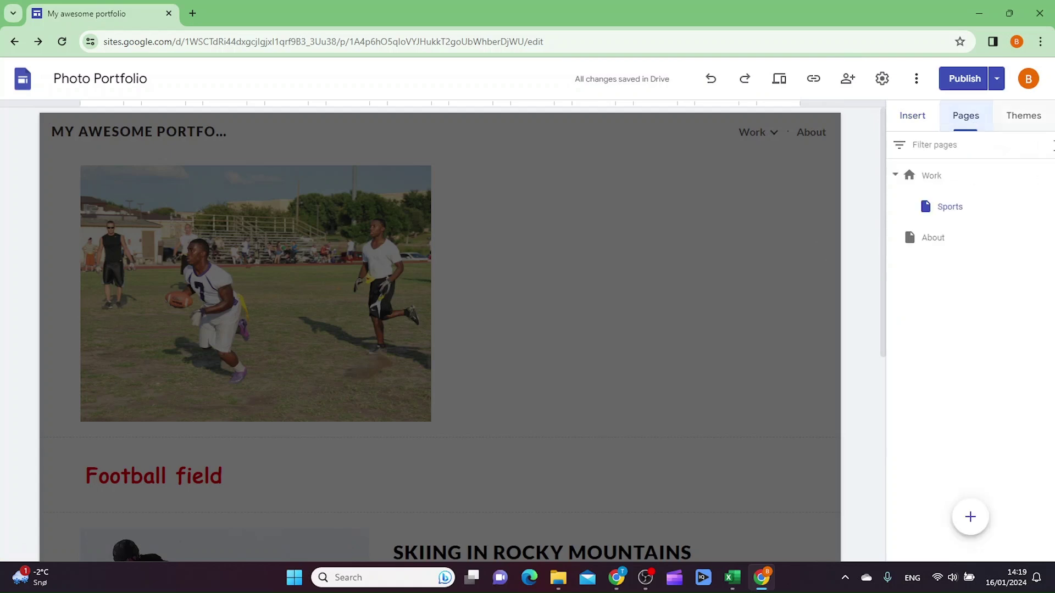
pyautogui.click(940, 245)
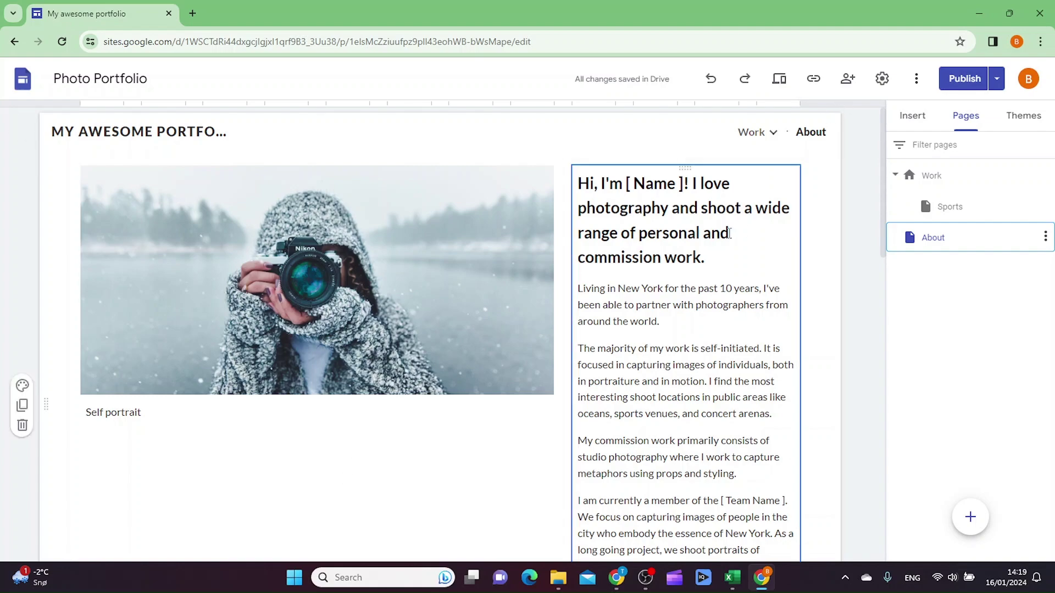
pyautogui.scroll(-2, 699, 252)
pyautogui.scroll(2, 699, 252)
pyautogui.scroll(-3, 337, 509)
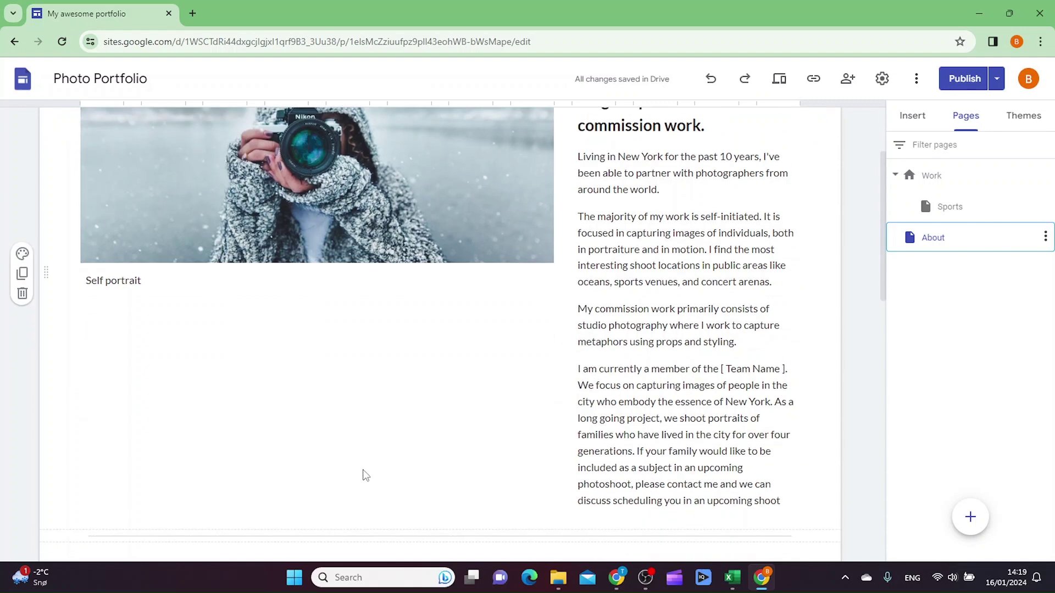
pyautogui.scroll(3, 365, 473)
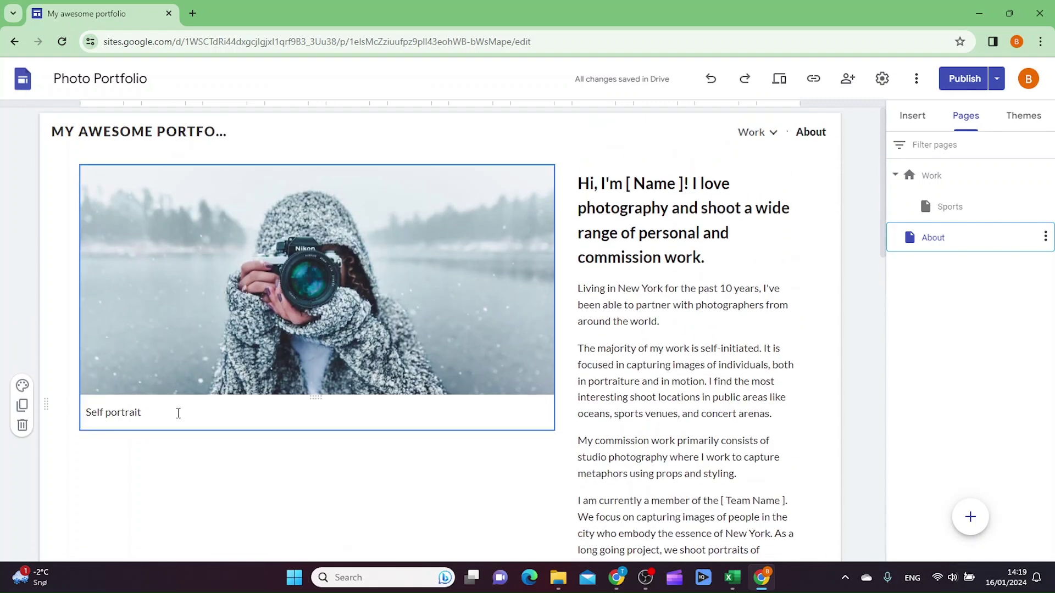
pyautogui.scroll(-4, 409, 333)
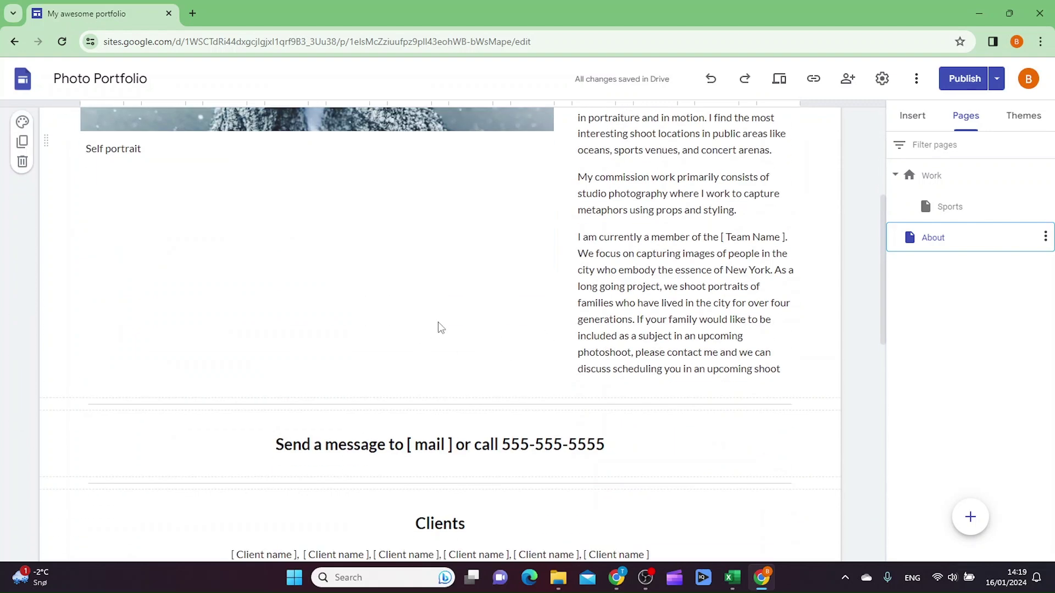
pyautogui.scroll(-2, 441, 328)
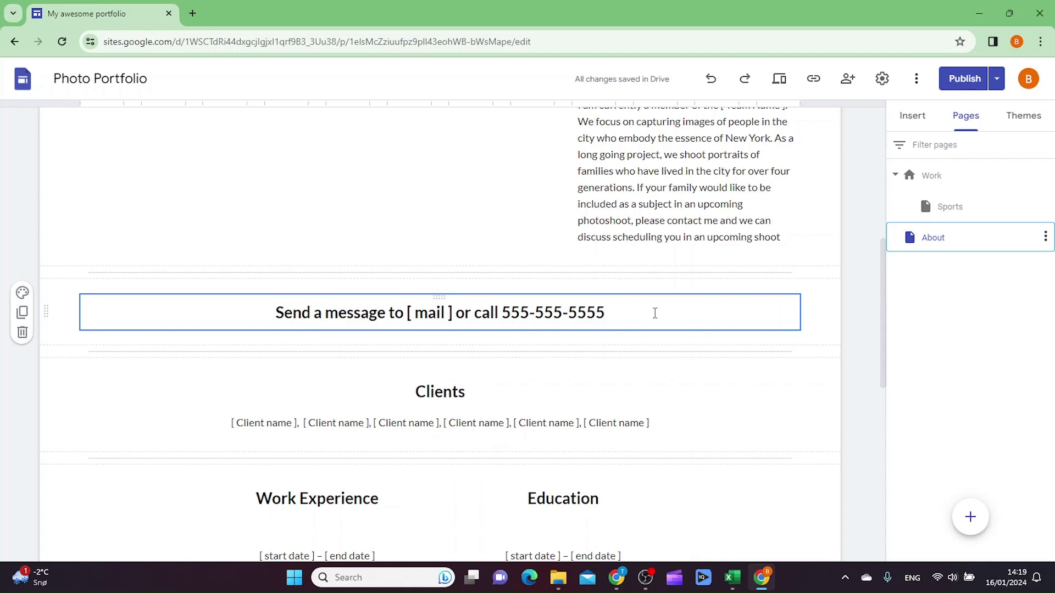
pyautogui.scroll(-2, 634, 330)
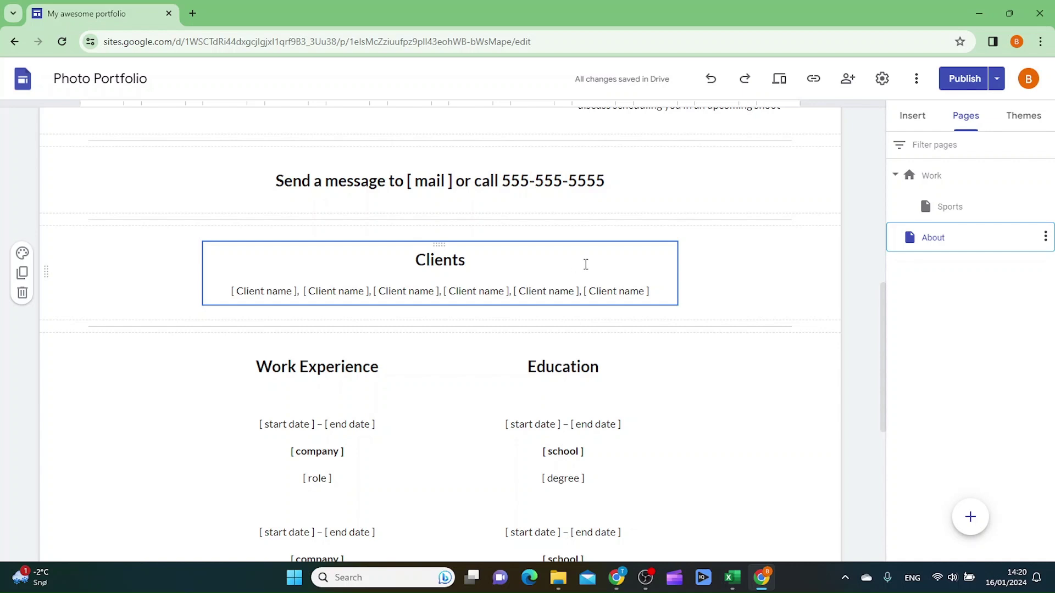
pyautogui.scroll(-2, 687, 344)
pyautogui.scroll(2, 754, 357)
pyautogui.scroll(-3, 393, 287)
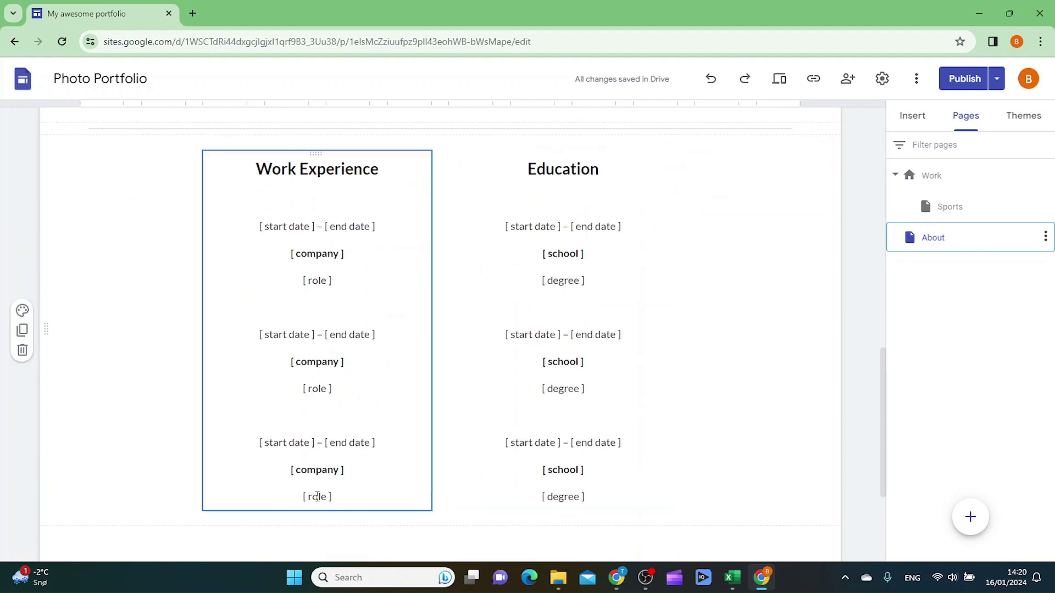
# Step: Delete the Education text block beside Work Experience on the About page and check the rest of the page
pyautogui.scroll(-3, 314, 493)
pyautogui.scroll(6, 344, 489)
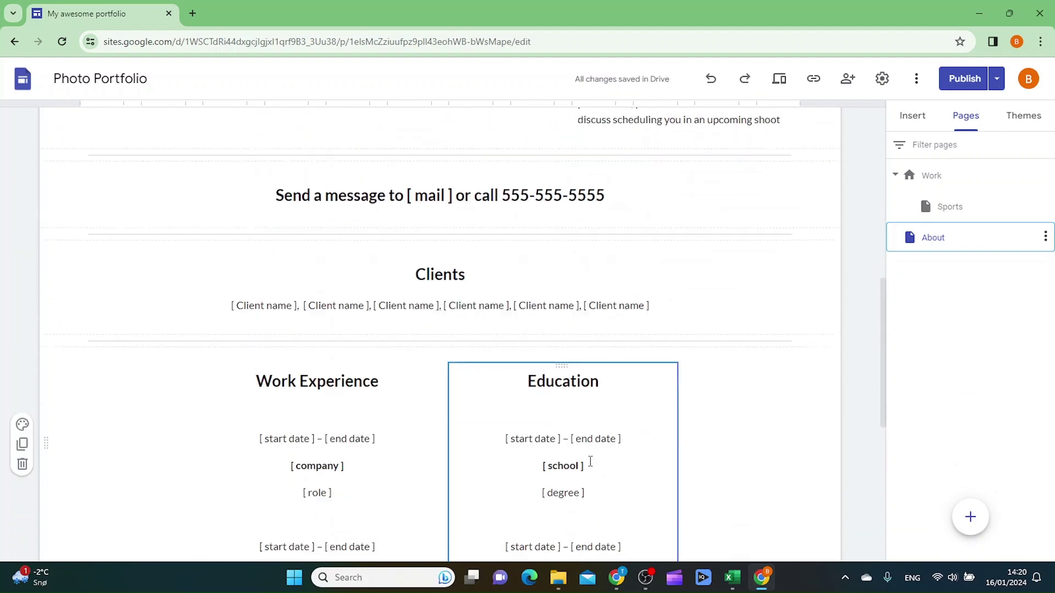
pyautogui.scroll(-5, 702, 447)
pyautogui.scroll(2, 701, 438)
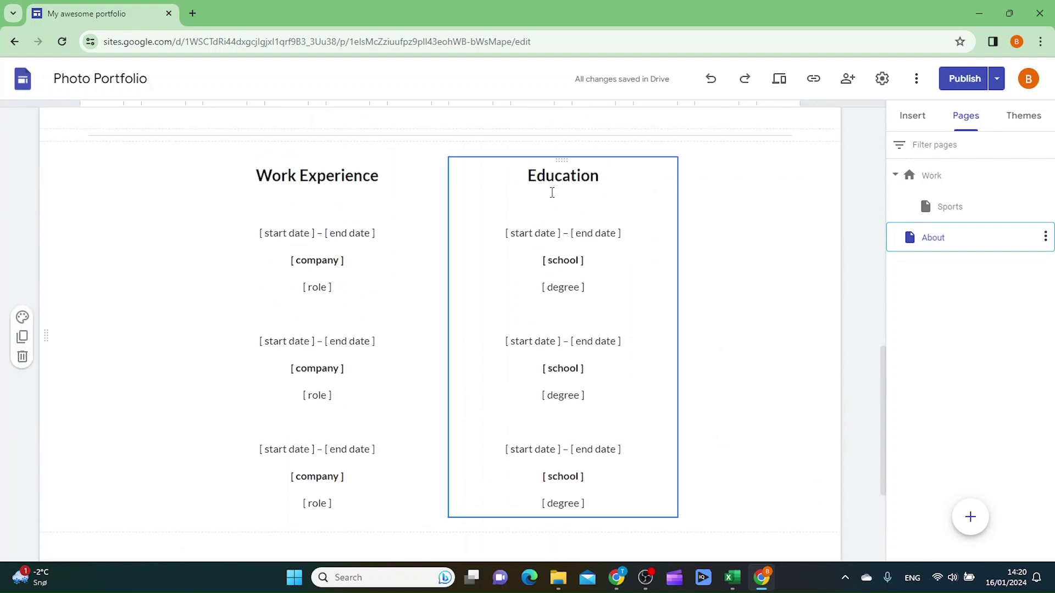
pyautogui.click(626, 174)
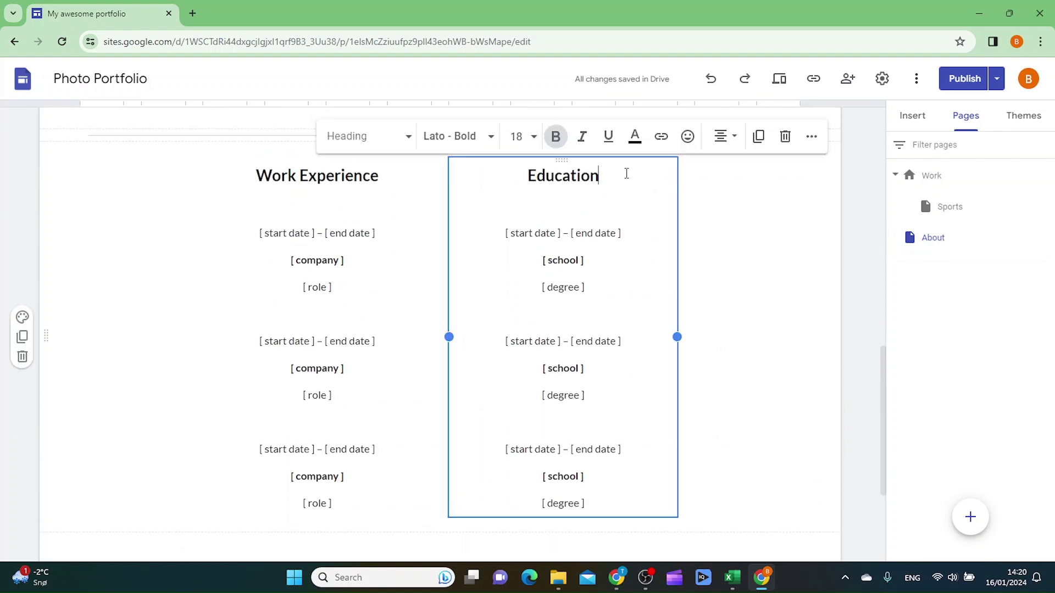
pyautogui.click(785, 137)
pyautogui.scroll(-3, 594, 437)
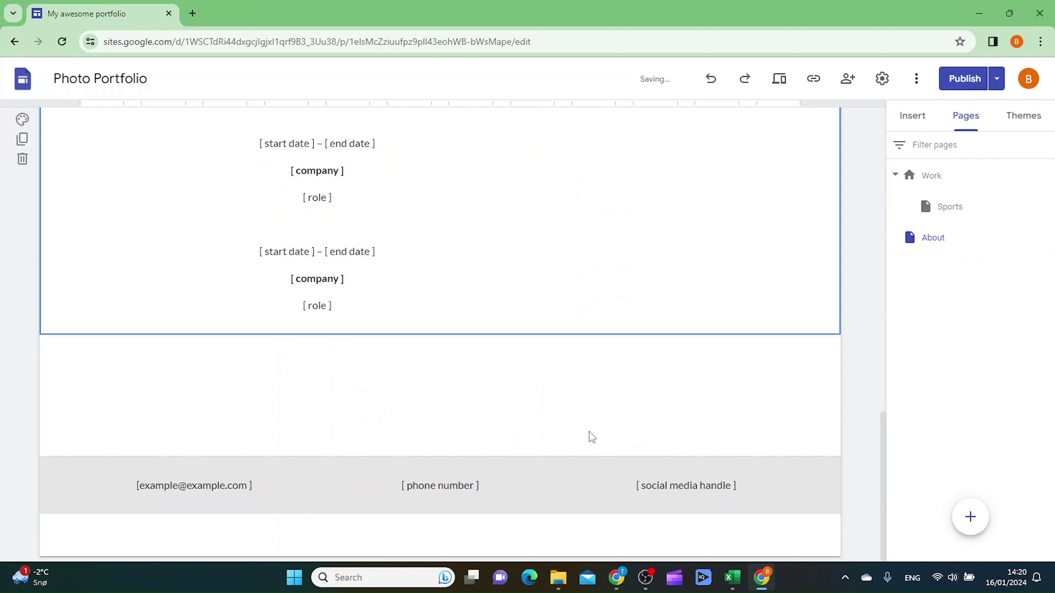
pyautogui.scroll(15, 591, 434)
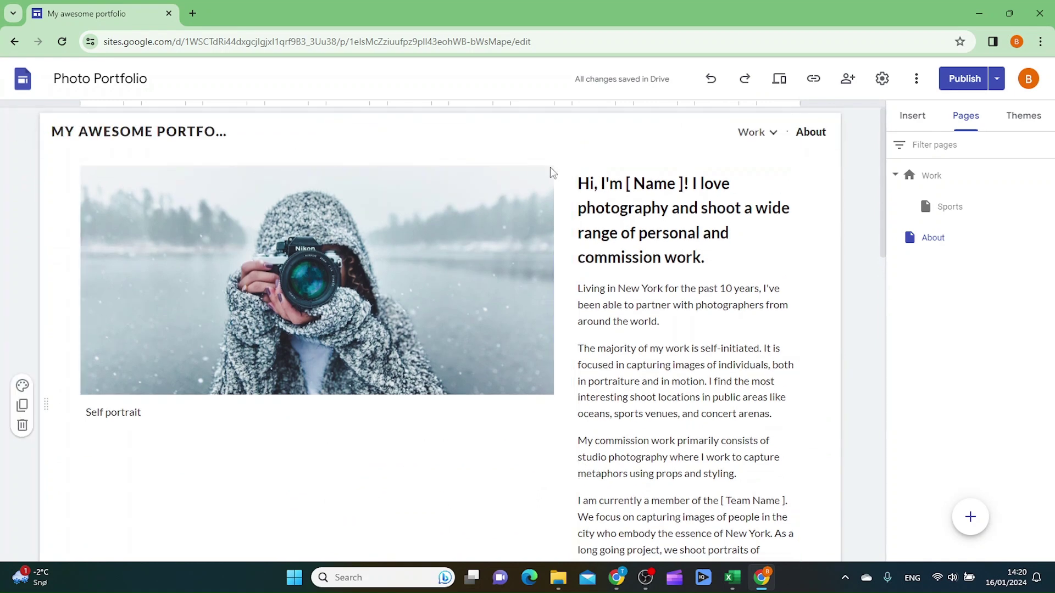
pyautogui.moveTo(535, 140)
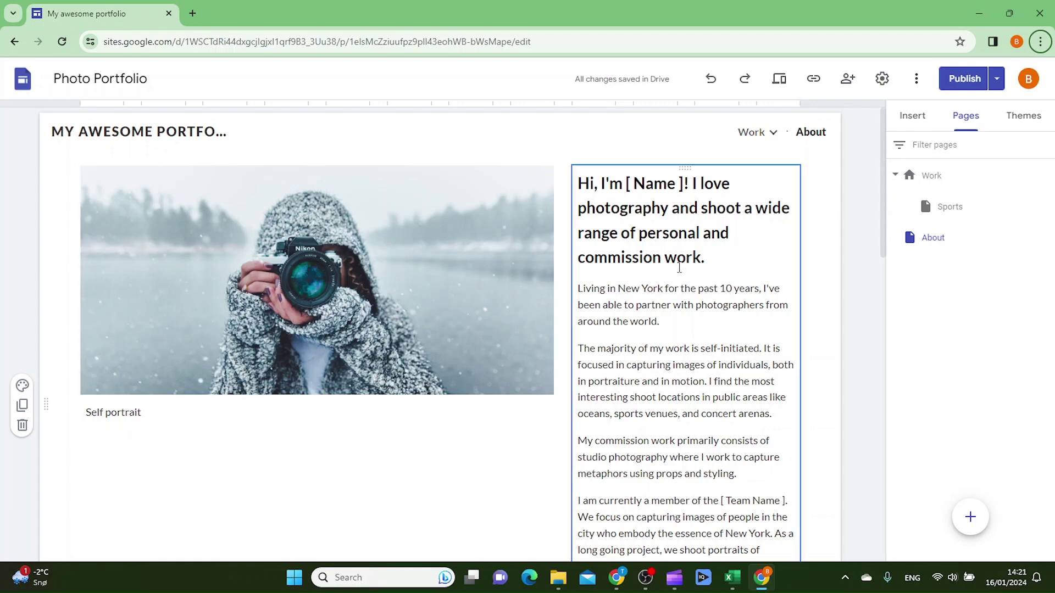
# Step: Compare the draft of the Work page with the currently published version and publish the site changes
pyautogui.click(965, 79)
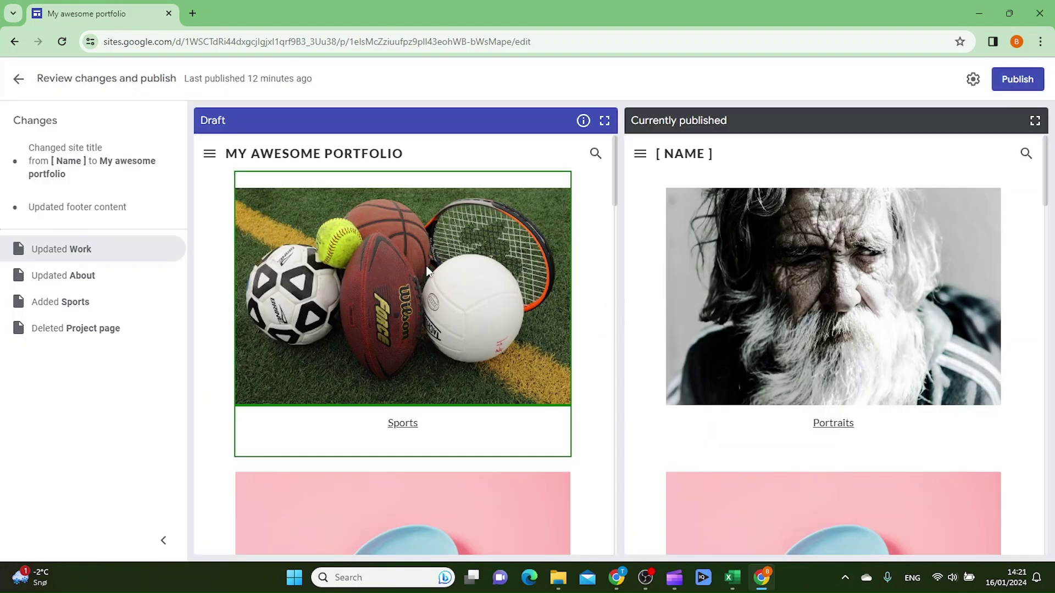
pyautogui.scroll(-6, 424, 268)
pyautogui.scroll(6, 420, 270)
pyautogui.scroll(-12, 975, 368)
pyautogui.scroll(8, 818, 238)
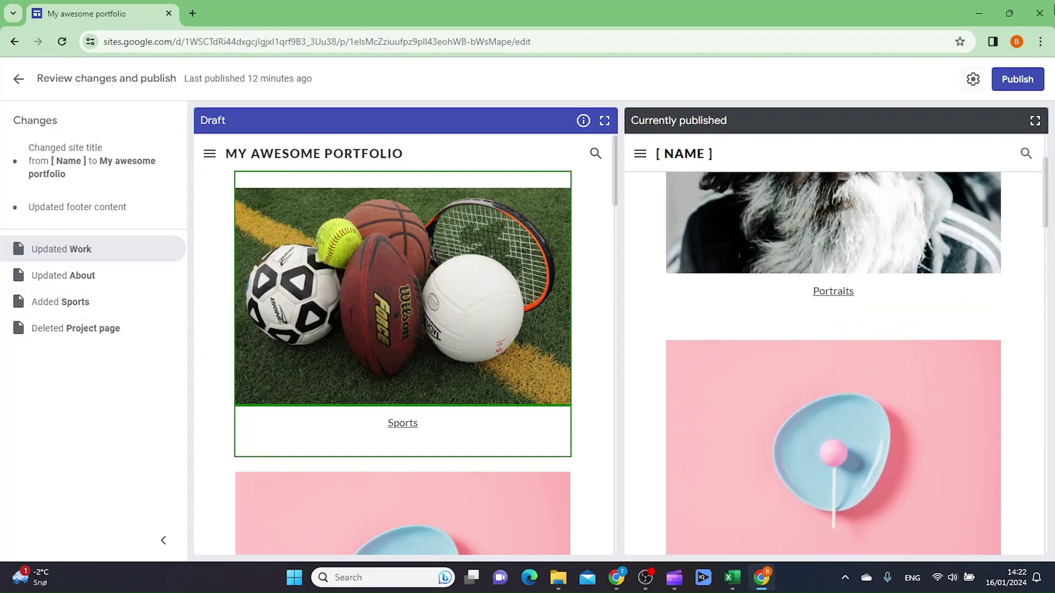
pyautogui.click(1022, 81)
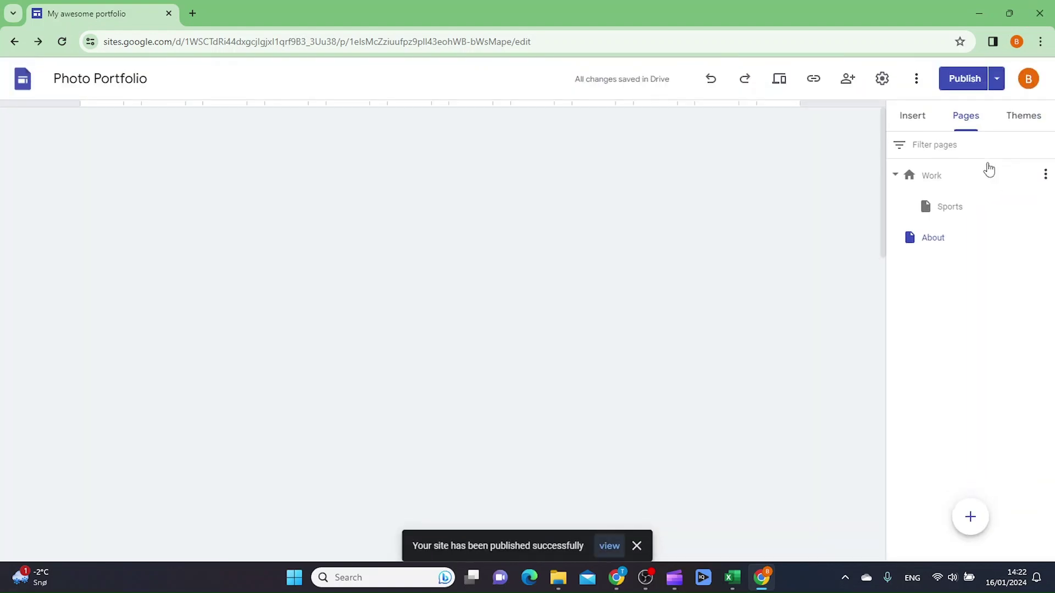
# Step: Open the published version of the portfolio site
pyautogui.click(996, 82)
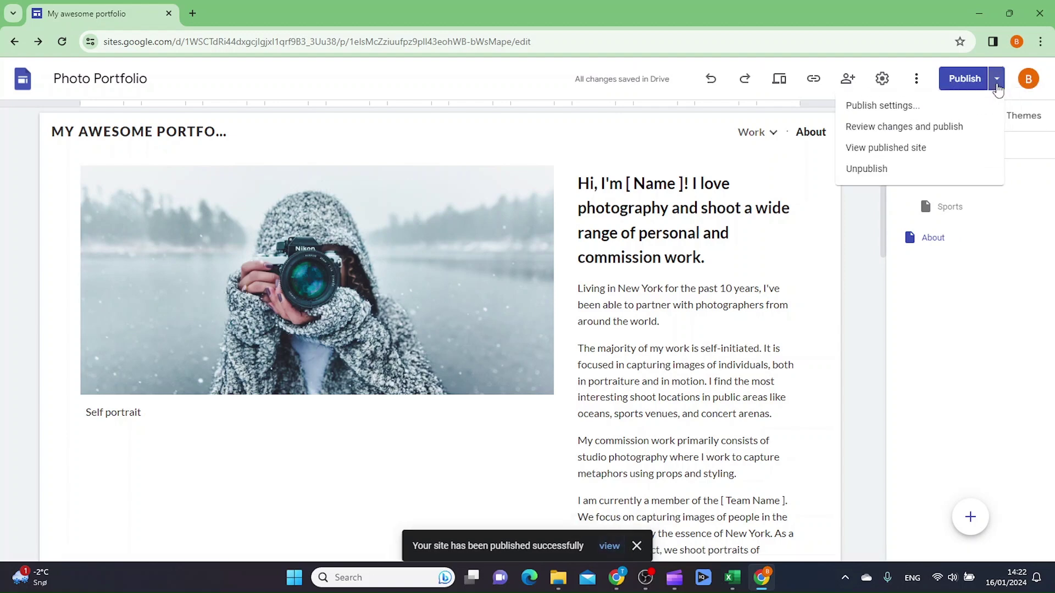
pyautogui.click(885, 153)
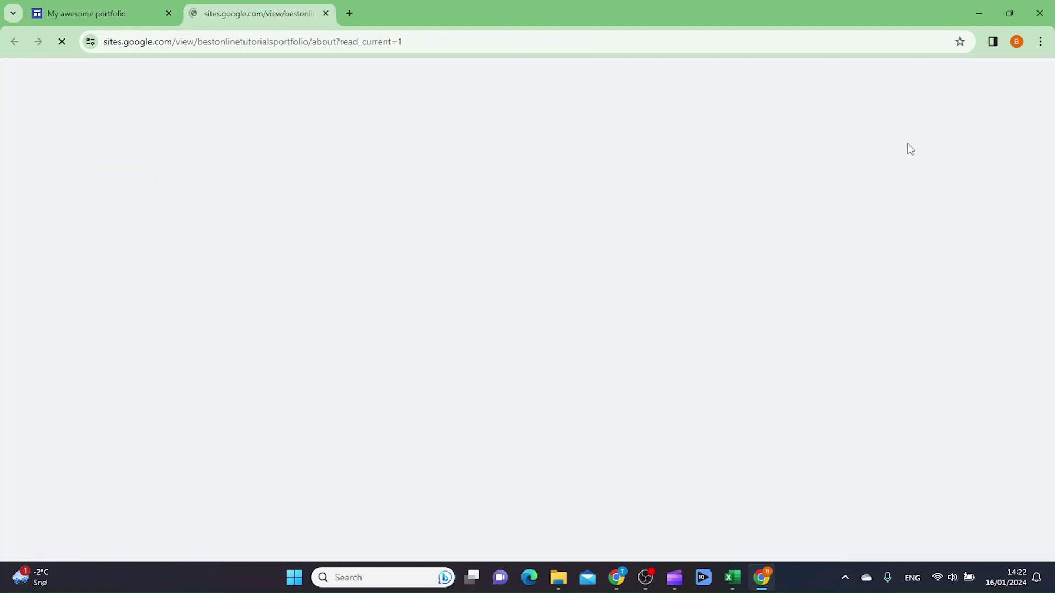